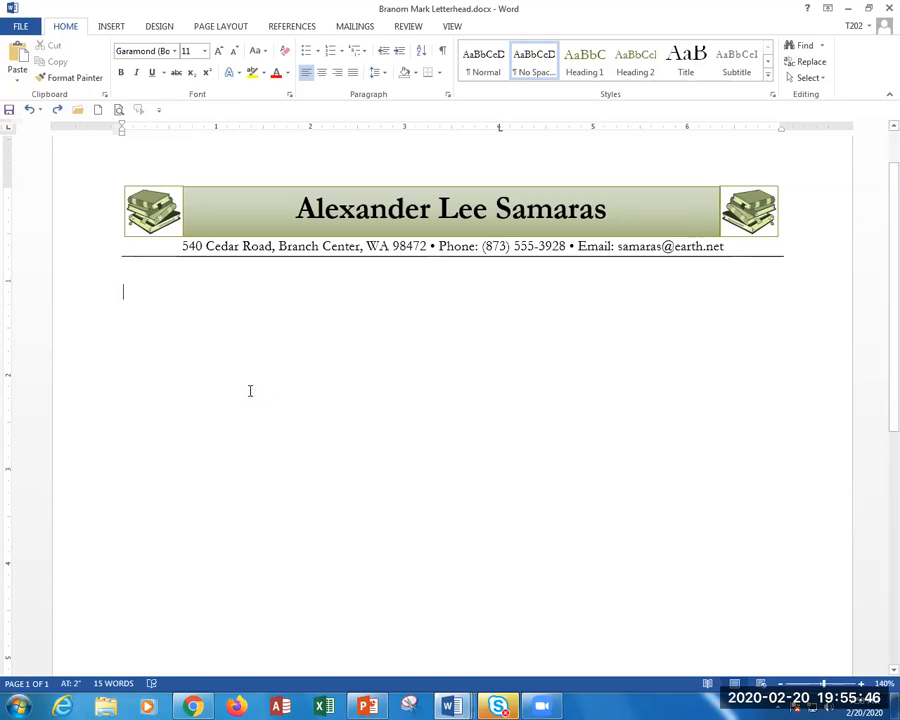
# Step: Start saving a copy of the letterhead document in its current folder and check the business letter assignment page in the browser
pyautogui.click(20, 26)
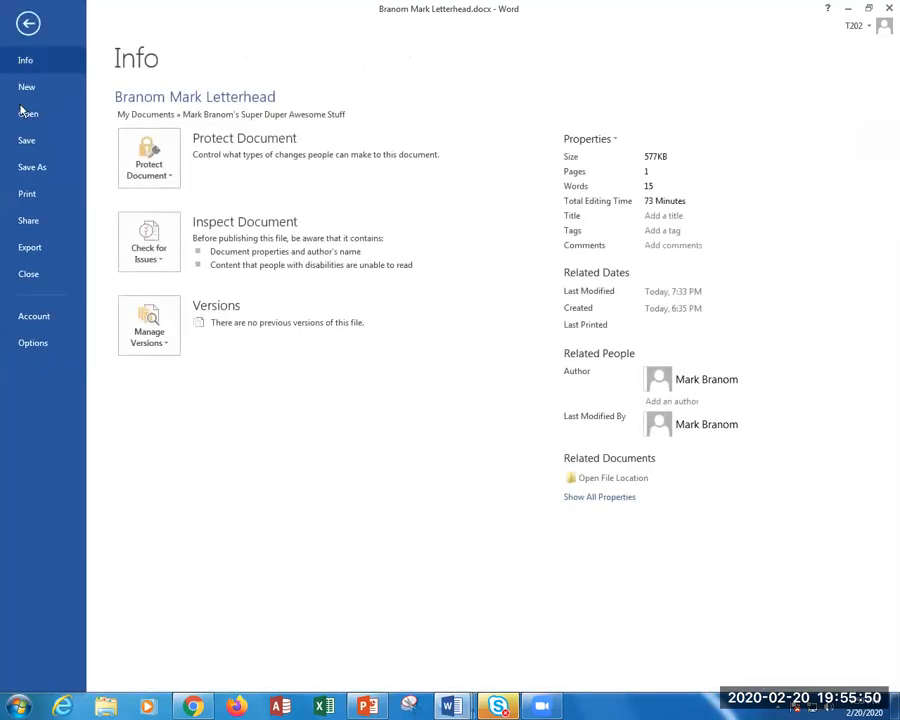
pyautogui.click(40, 177)
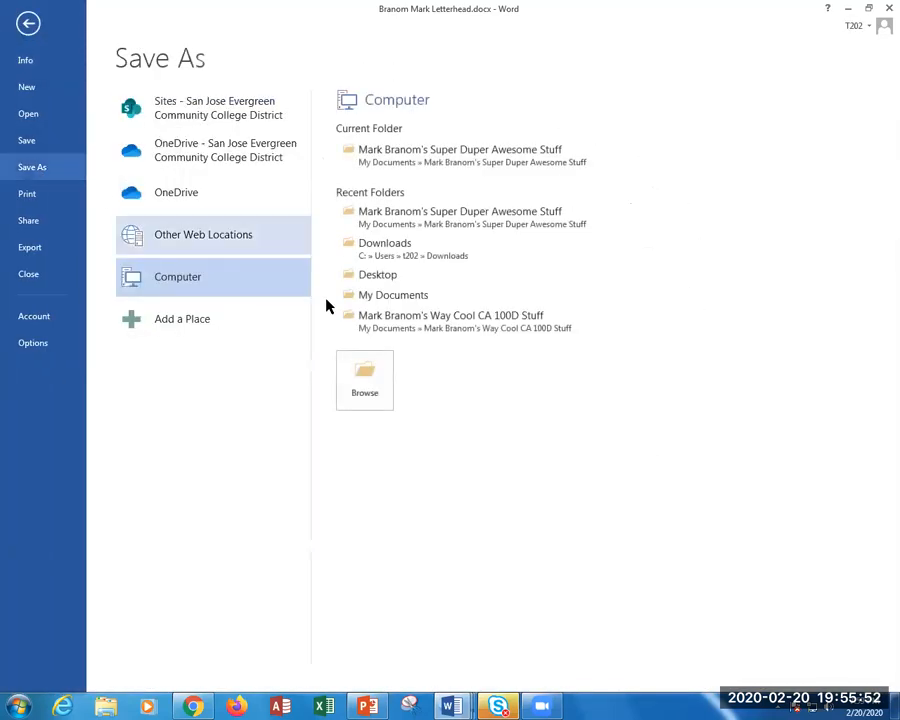
pyautogui.click(377, 393)
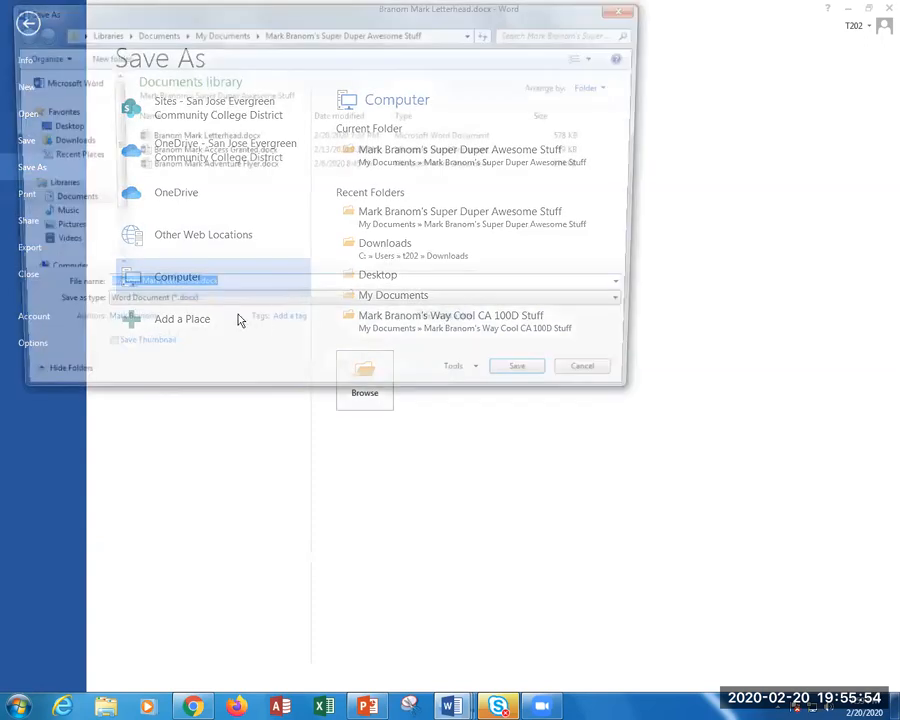
pyautogui.click(162, 291)
pyautogui.hotkey('alt', 'Tab')
pyautogui.hotkey('alt', 'Tab')
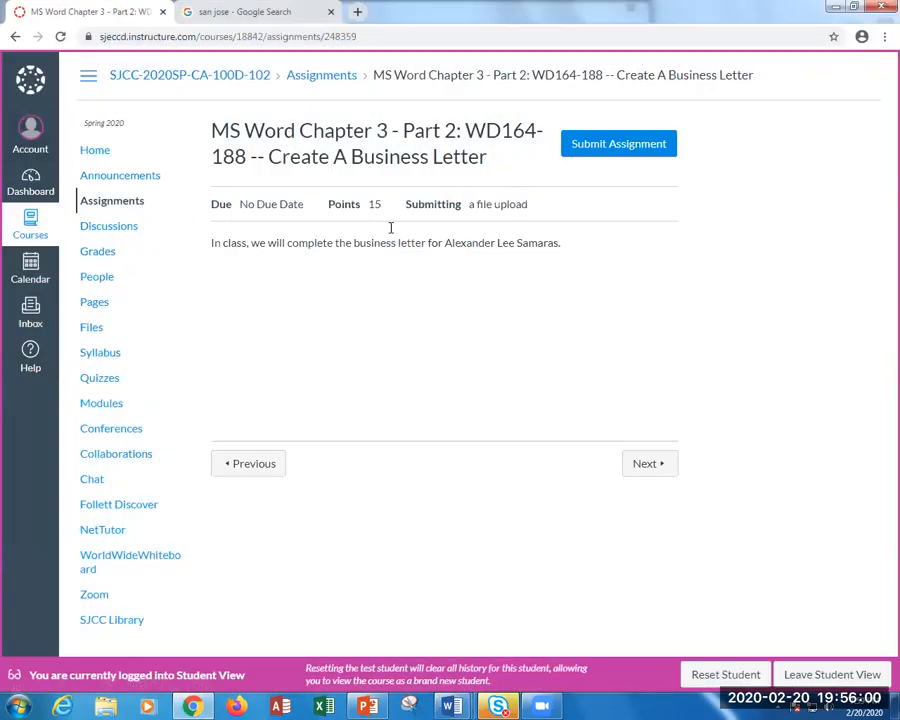
pyautogui.hotkey('alt', 'Tab')
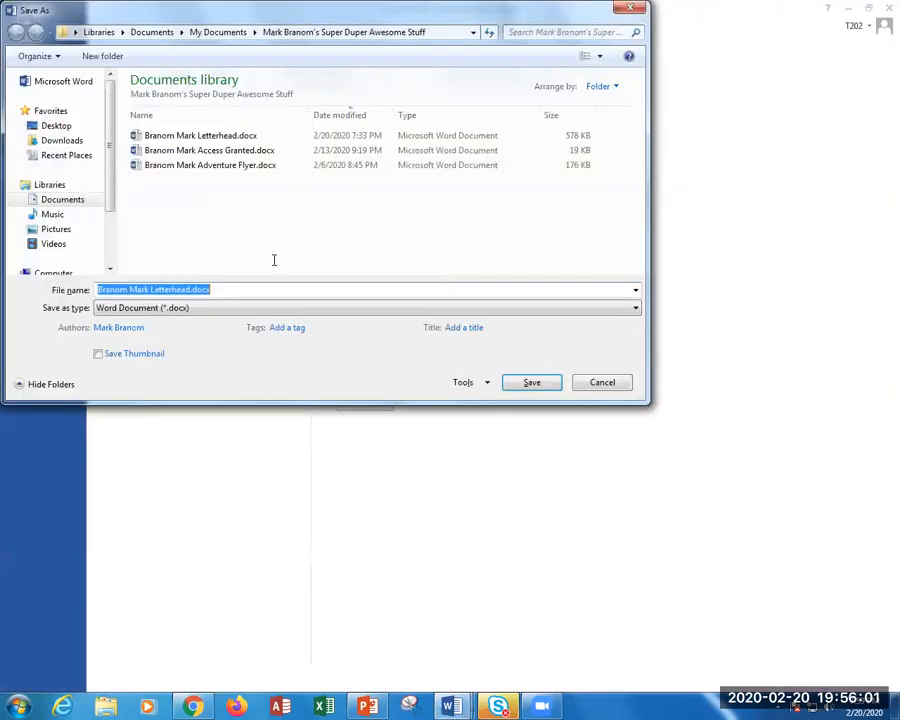
# Step: Save the copy with "Letterhead" in the file name replaced by the letter sender's surname and "Business Letter"
pyautogui.click(150, 289)
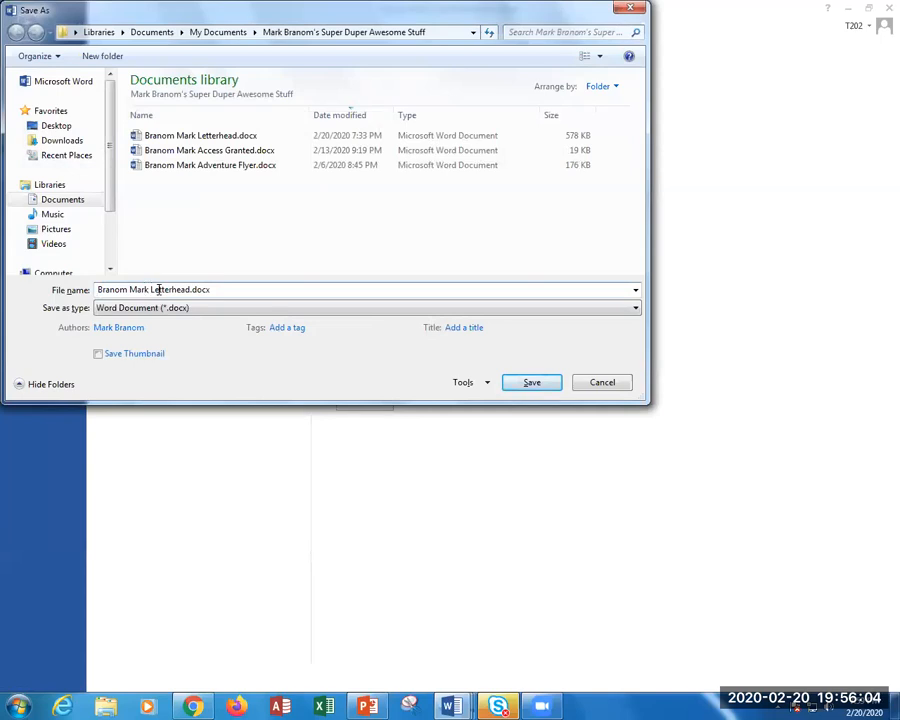
pyautogui.moveTo(151, 289); pyautogui.dragTo(205, 308)
pyautogui.click(186, 289)
pyautogui.press('BackSpace')
pyautogui.press('BackSpace')
pyautogui.press('BackSpace')
pyautogui.press('BackSpace')
pyautogui.press('BackSpace')
pyautogui.press('BackSpace')
pyautogui.press('BackSpace')
pyautogui.press('BackSpace')
pyautogui.press('BackSpace')
pyautogui.press('BackSpace')
pyautogui.write('Samaras Buisne')
pyautogui.press('BackSpace')
pyautogui.press('BackSpace')
pyautogui.press('BackSpace')
pyautogui.press('BackSpace')
pyautogui.write('siness Letter')
pyautogui.hotkey('ctrl', 'a')
pyautogui.press('Return')
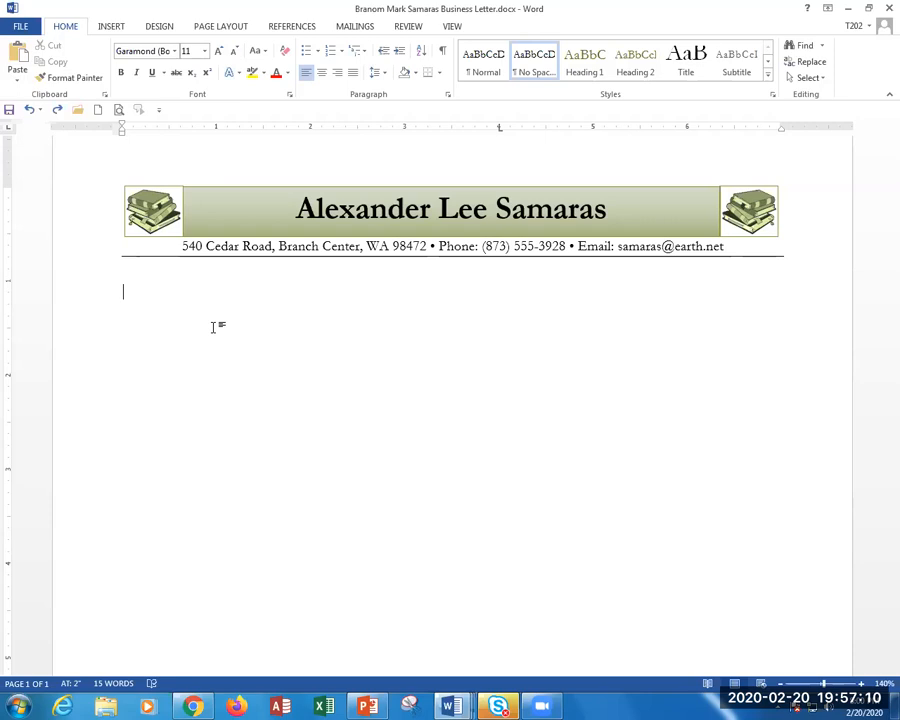
# Step: Insert the current date at the 4-inch tab stop below the letterhead, using the "February 20, 2020" format
pyautogui.press('Tab')
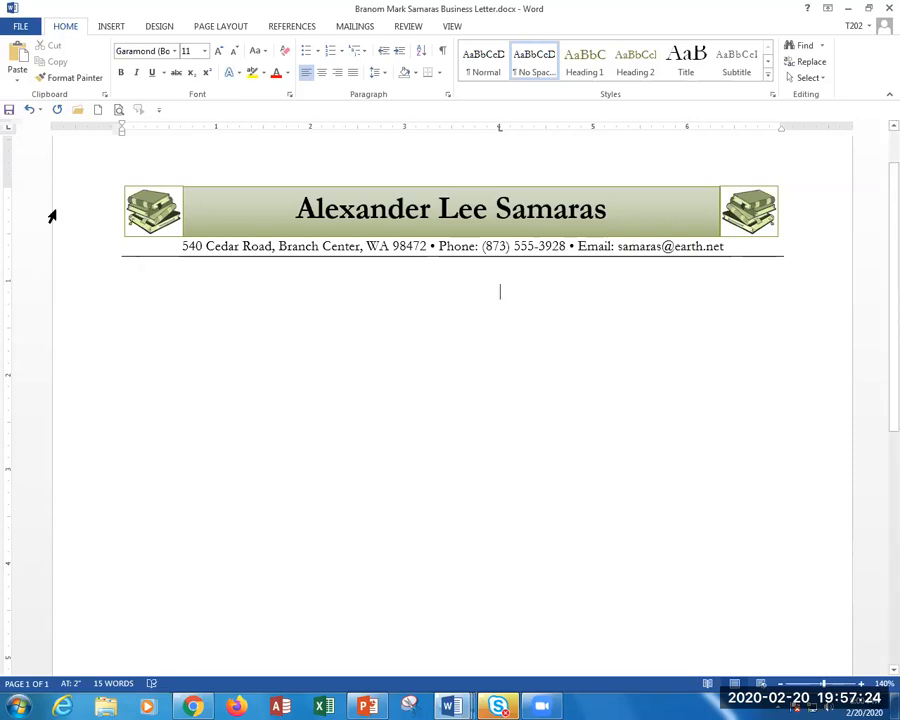
pyautogui.click(112, 28)
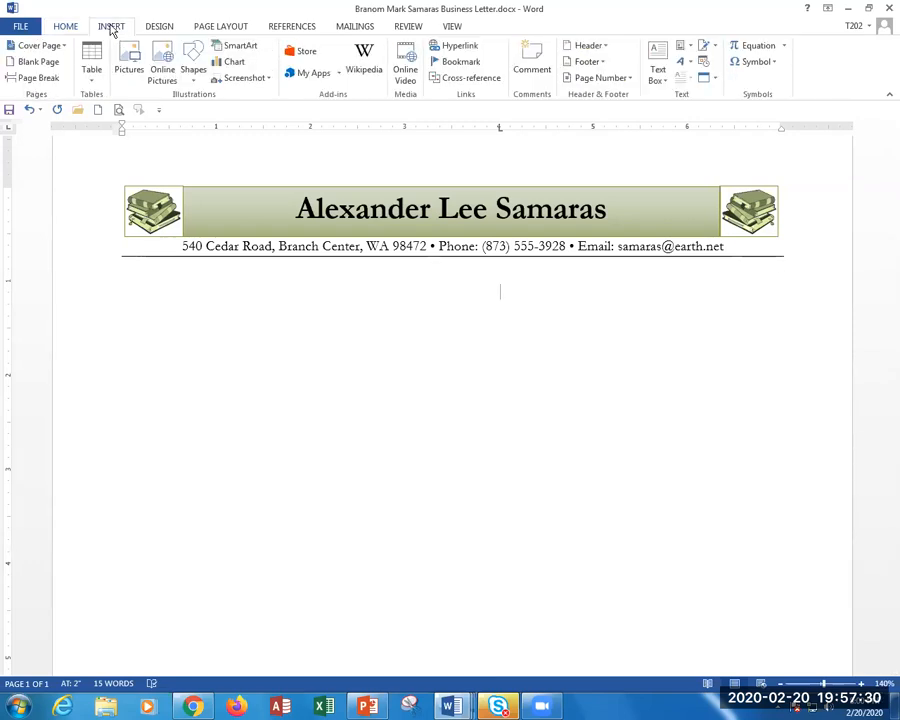
pyautogui.click(705, 66)
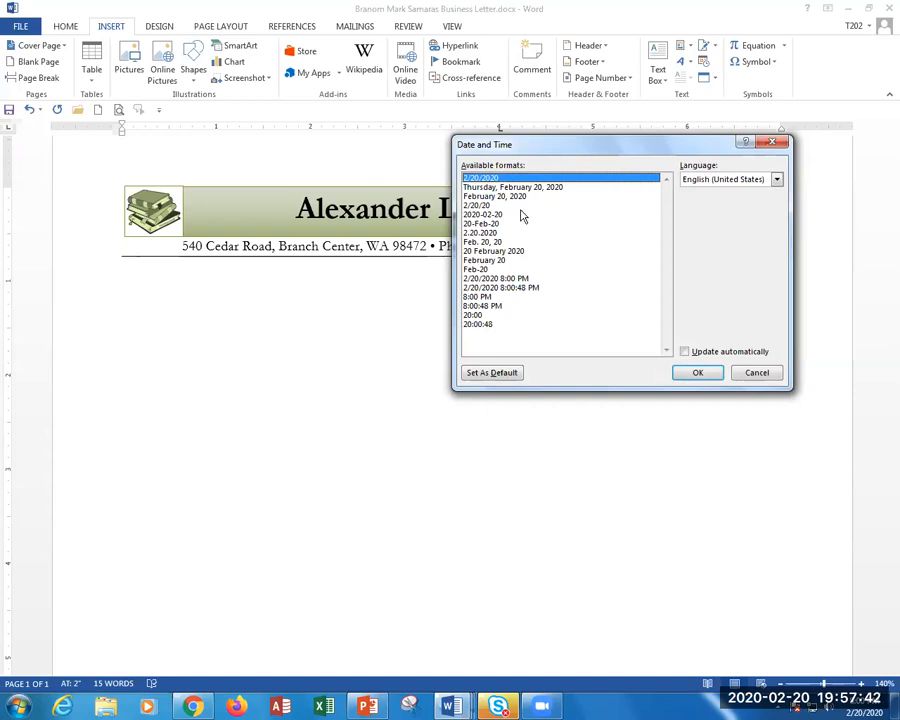
pyautogui.click(512, 196)
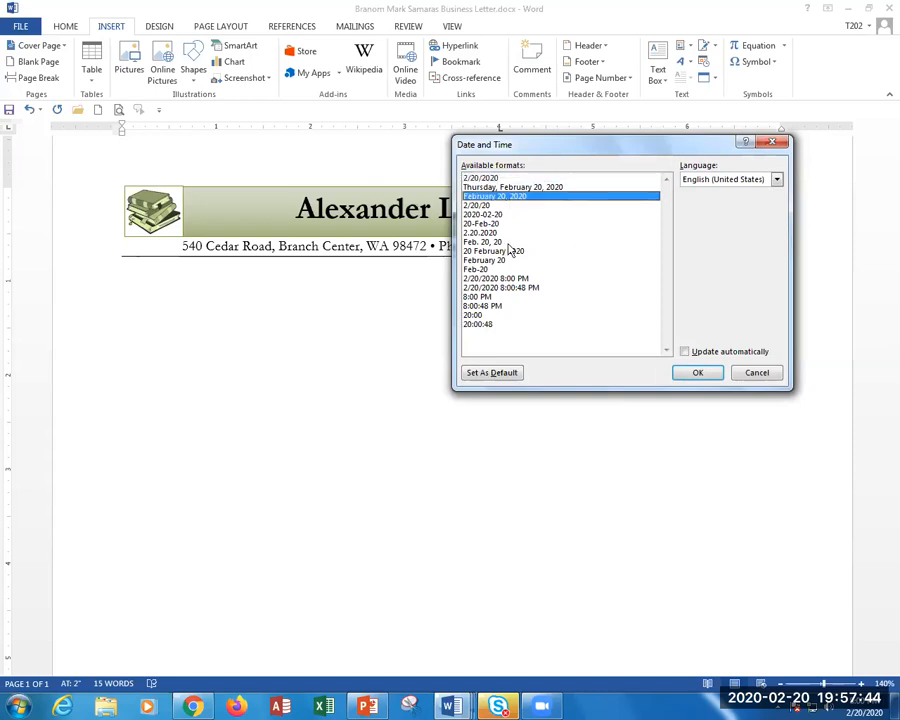
pyautogui.click(700, 373)
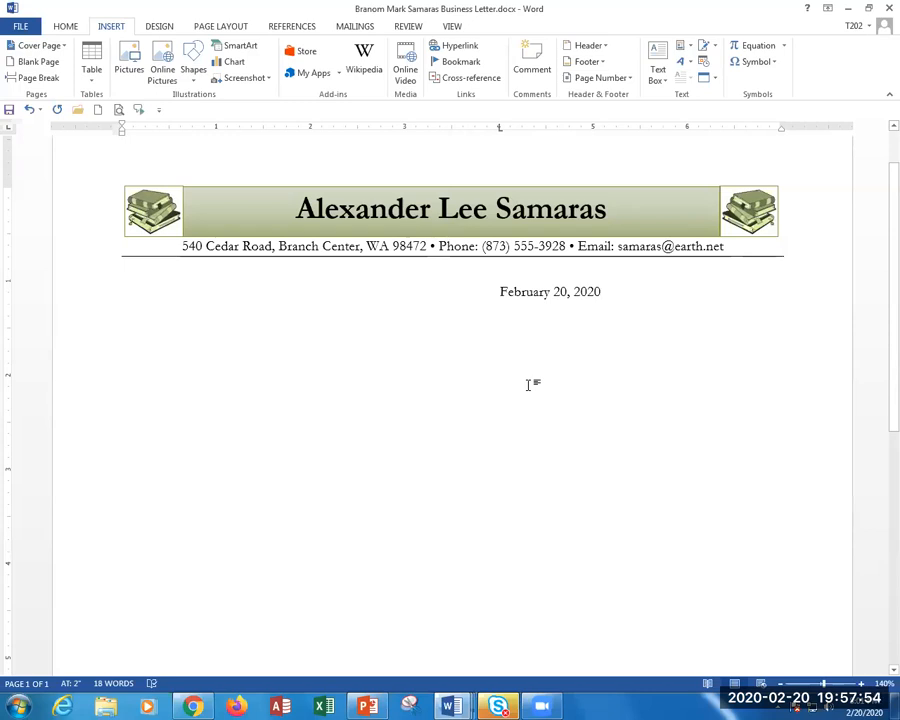
pyautogui.click(706, 63)
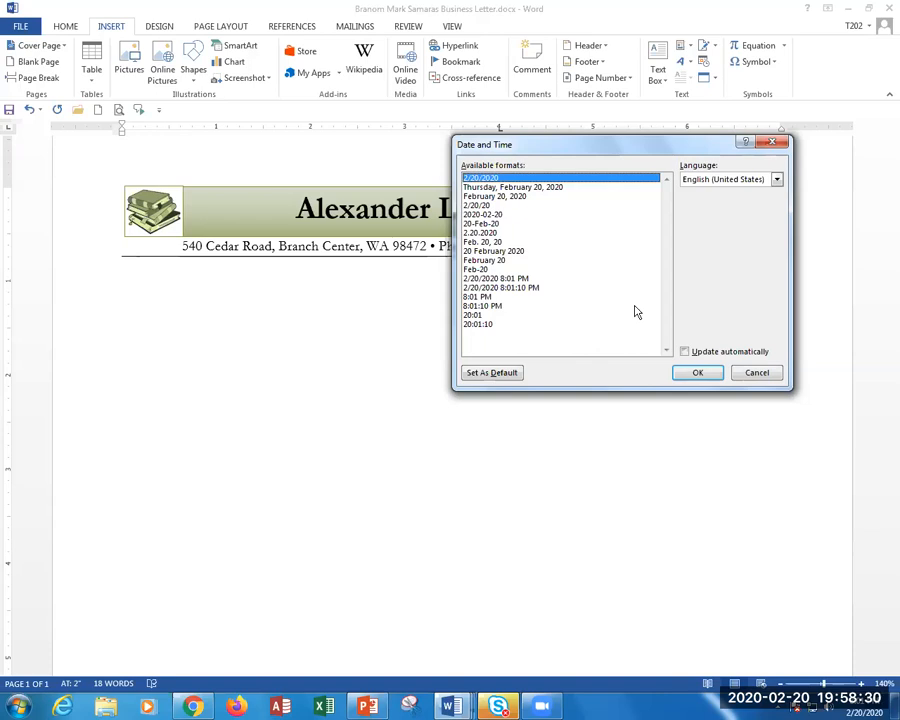
pyautogui.press('Down')
pyautogui.press('Down')
pyautogui.press('Return')
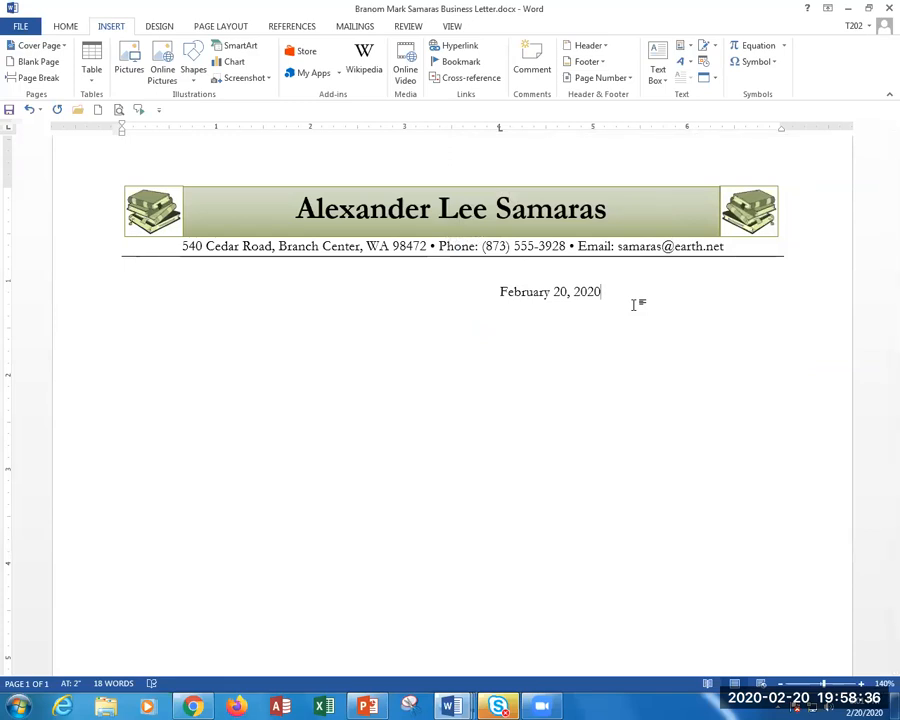
# Step: Leave two blank lines below the date line and show the formatting marks
pyautogui.press('Return')
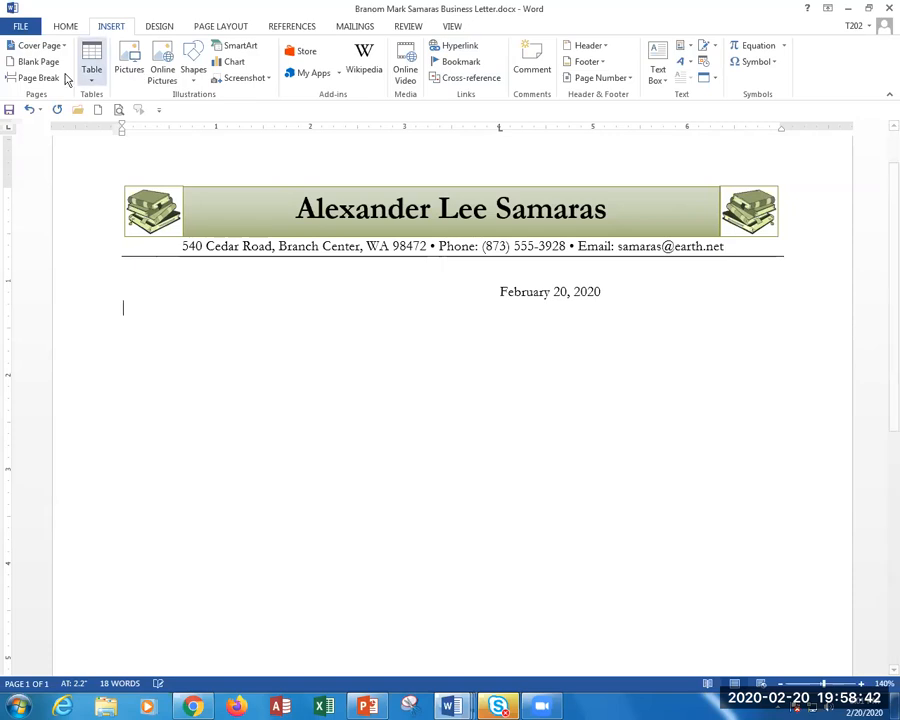
pyautogui.click(66, 27)
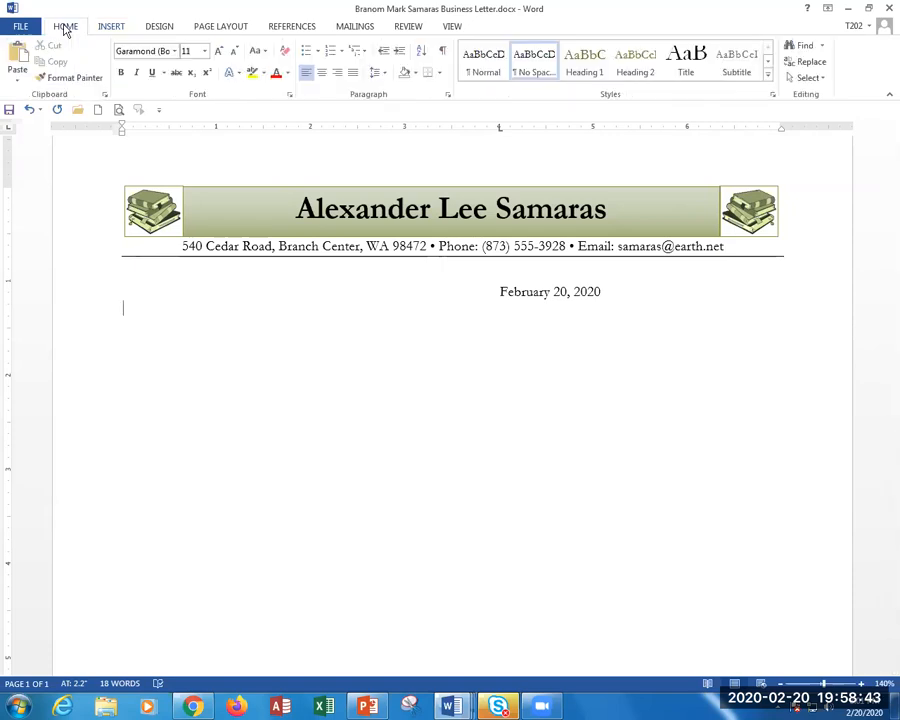
pyautogui.click(442, 50)
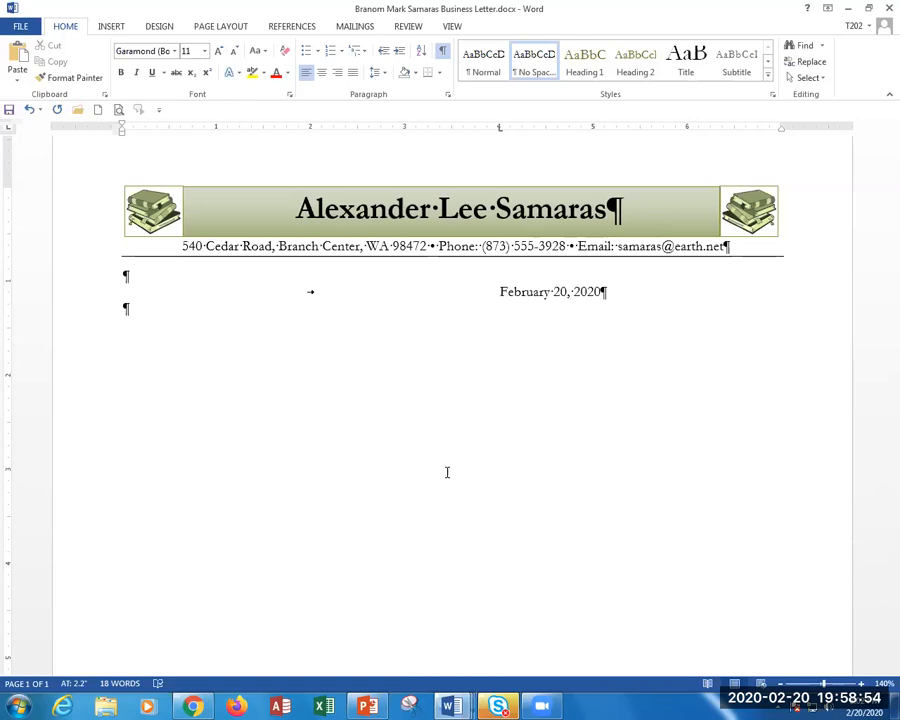
pyautogui.press('Return')
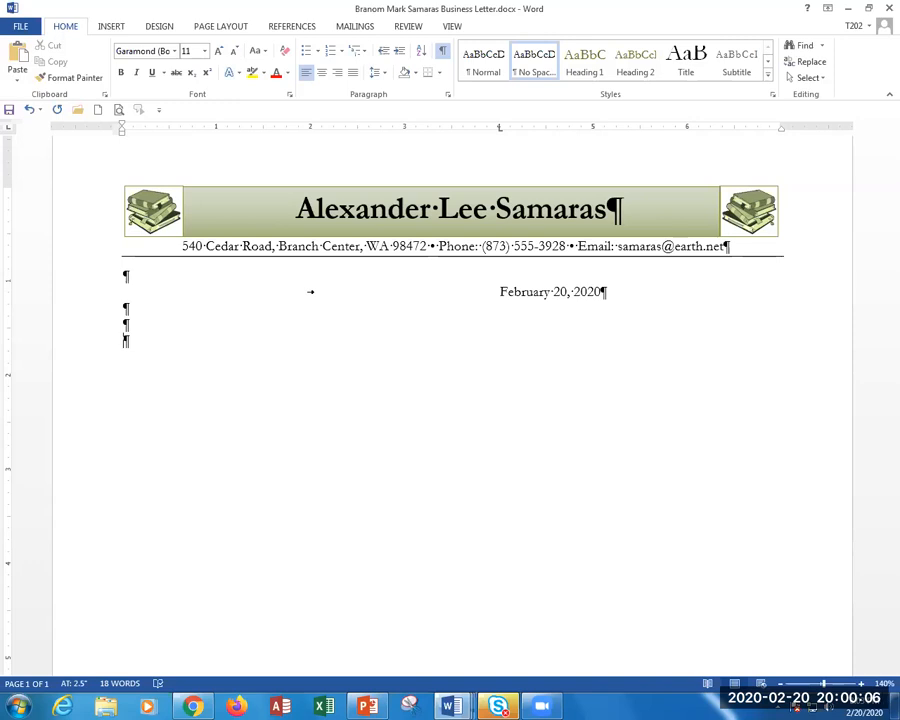
# Step: Enter the recipient's courtesy title and full name, with "Washington Volunteer Foundation" on the line below
pyautogui.write('Ms.')
pyautogui.write('Lucy Song')
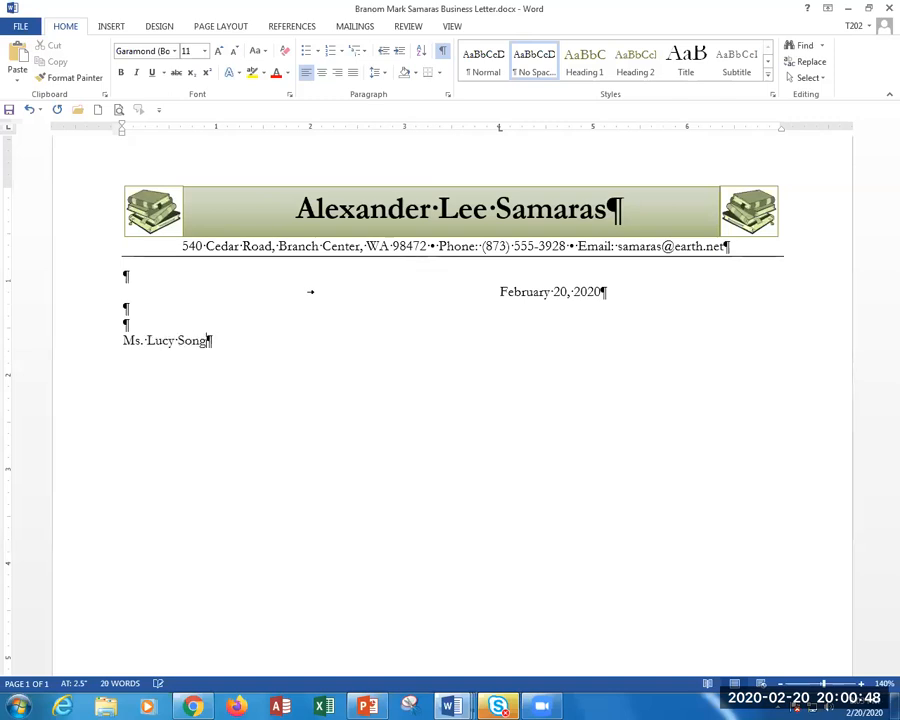
pyautogui.press('Return')
pyautogui.write('Washington ')
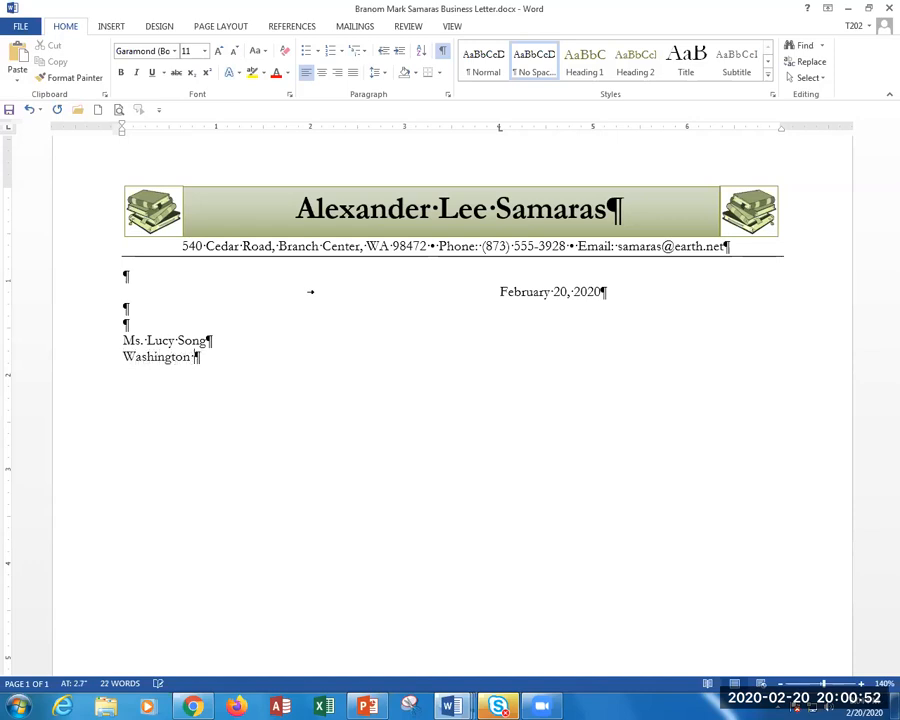
pyautogui.write('Volunteer Foundation')
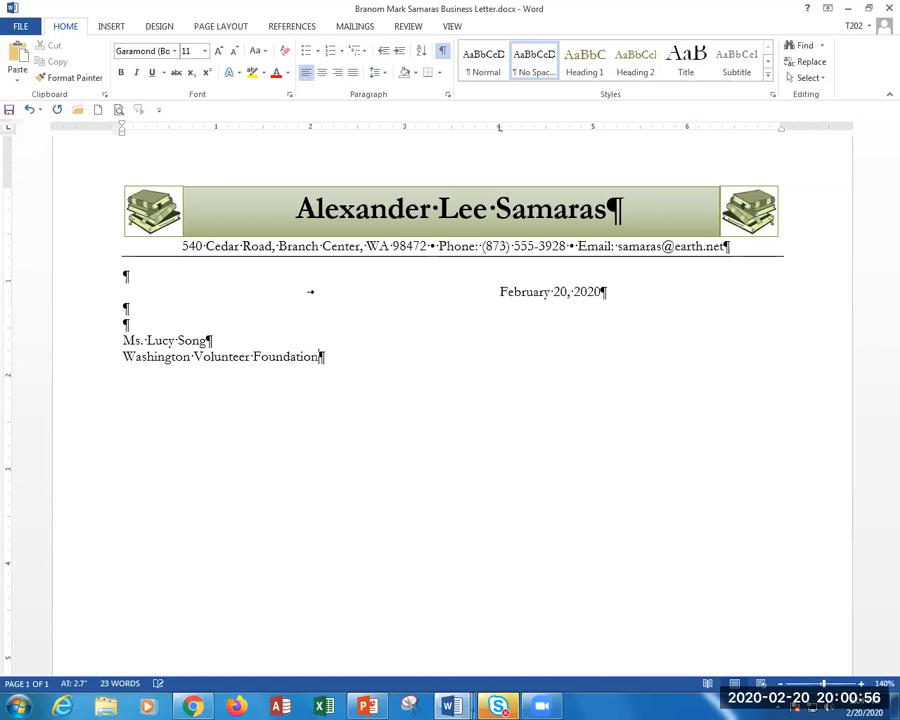
# Step: Complete the inside address with the recipient's street address and a line for city, state and postal code
pyautogui.press('Return')
pyautogui.write('10 Hickory Avene')
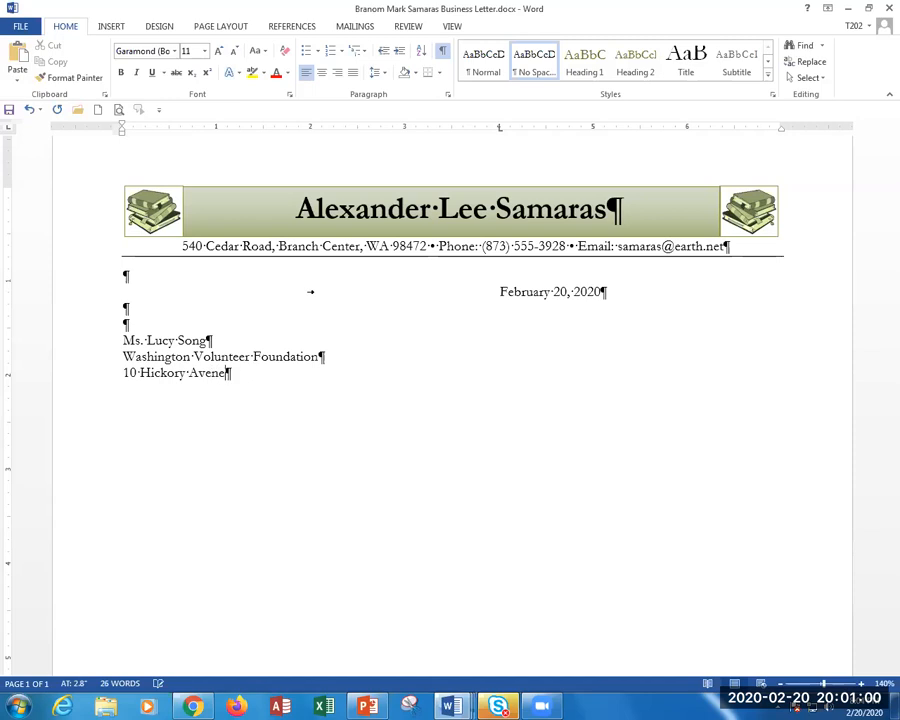
pyautogui.press('BackSpace')
pyautogui.write('ue')
pyautogui.press('Return')
pyautogui.write('Midwa')
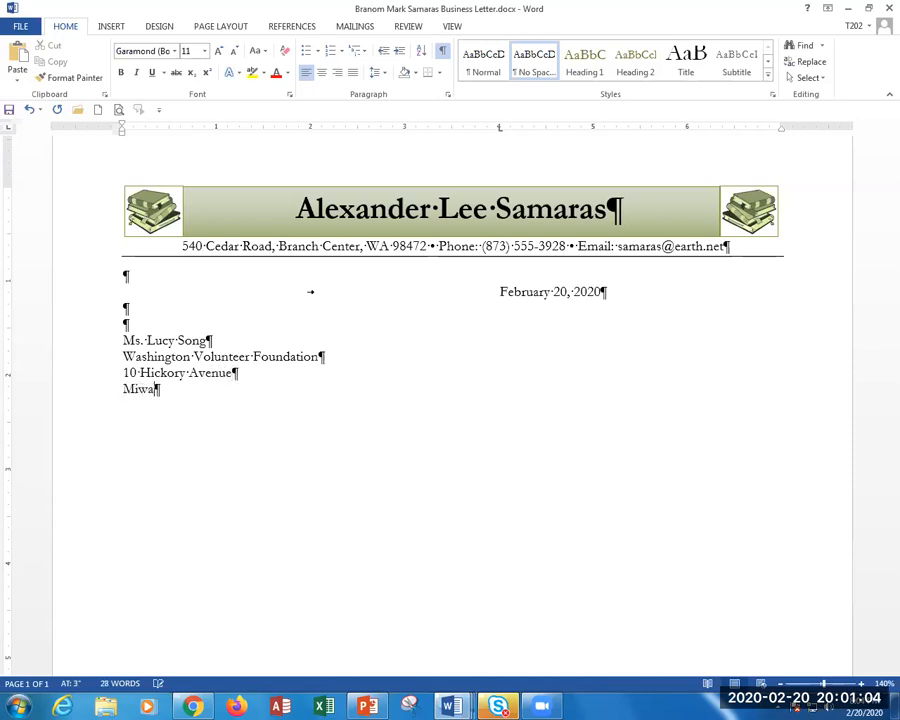
pyautogui.write('y, WA')
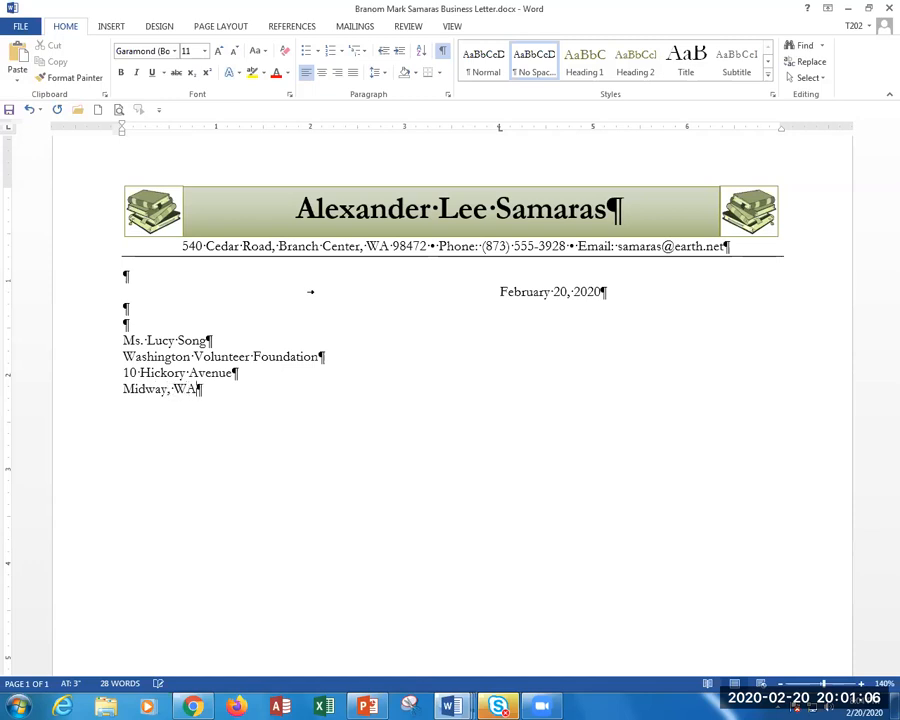
pyautogui.write(' 98476')
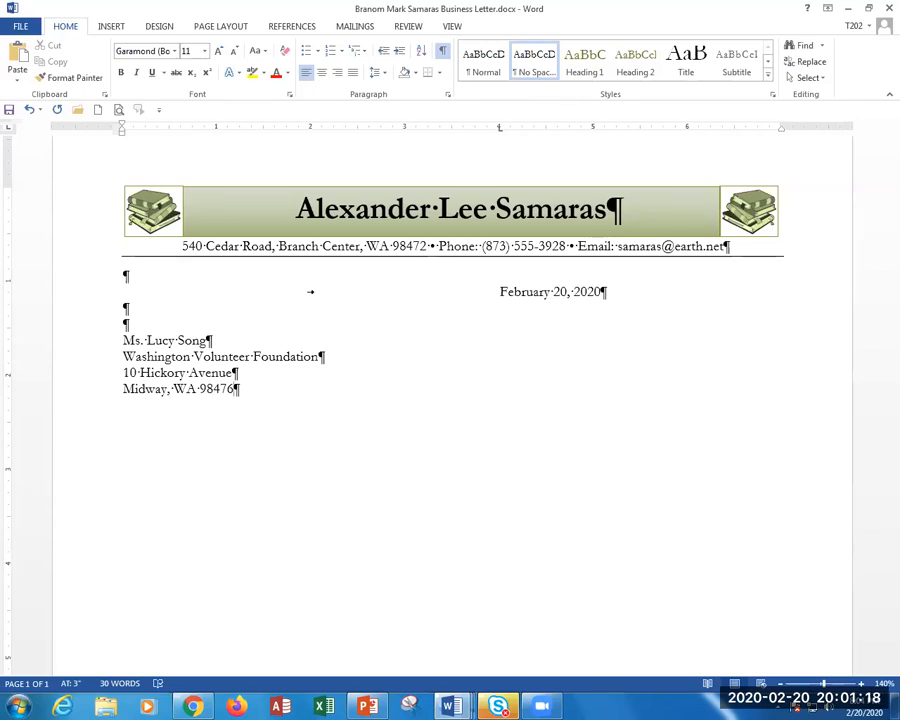
# Step: Add a "Dear Ms." salutation with the recipient's surname and a colon after one blank line, and hide the formatting marks
pyautogui.press('Return')
pyautogui.press('Return')
pyautogui.write('Dear M')
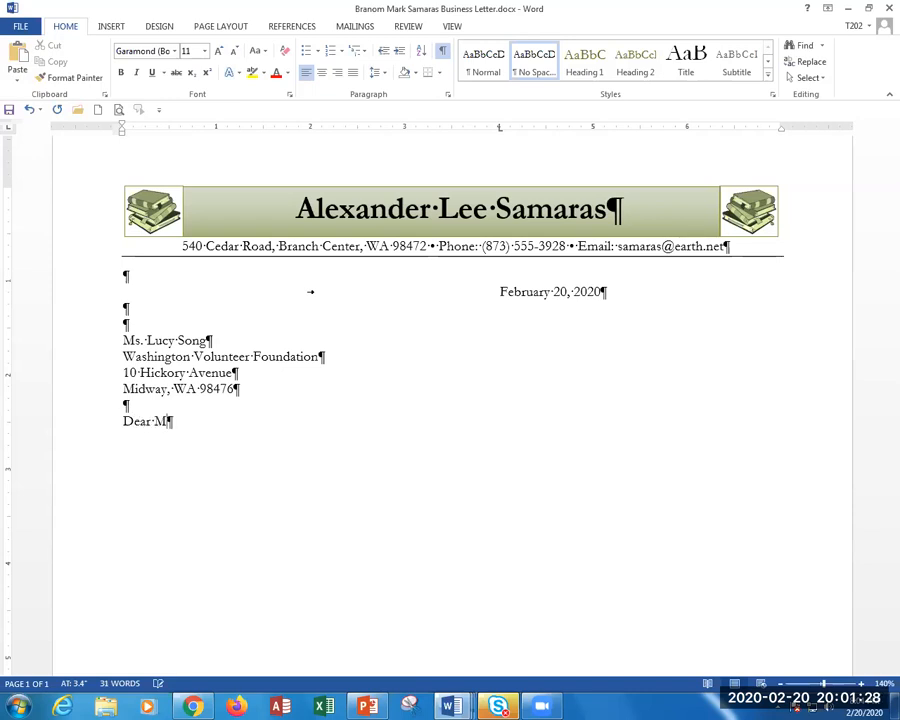
pyautogui.write('s. Song:')
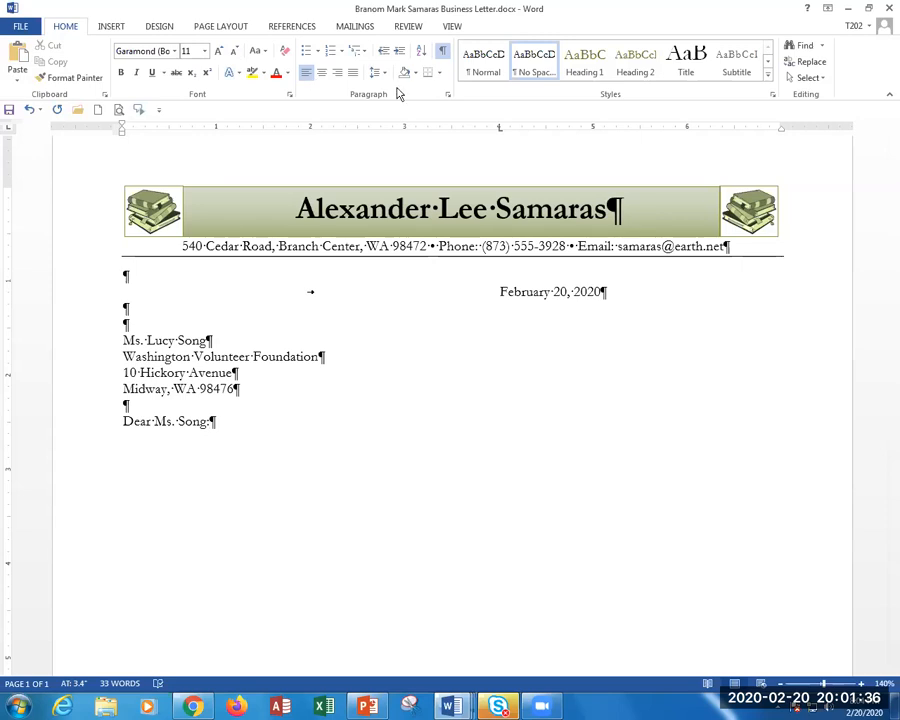
pyautogui.click(442, 52)
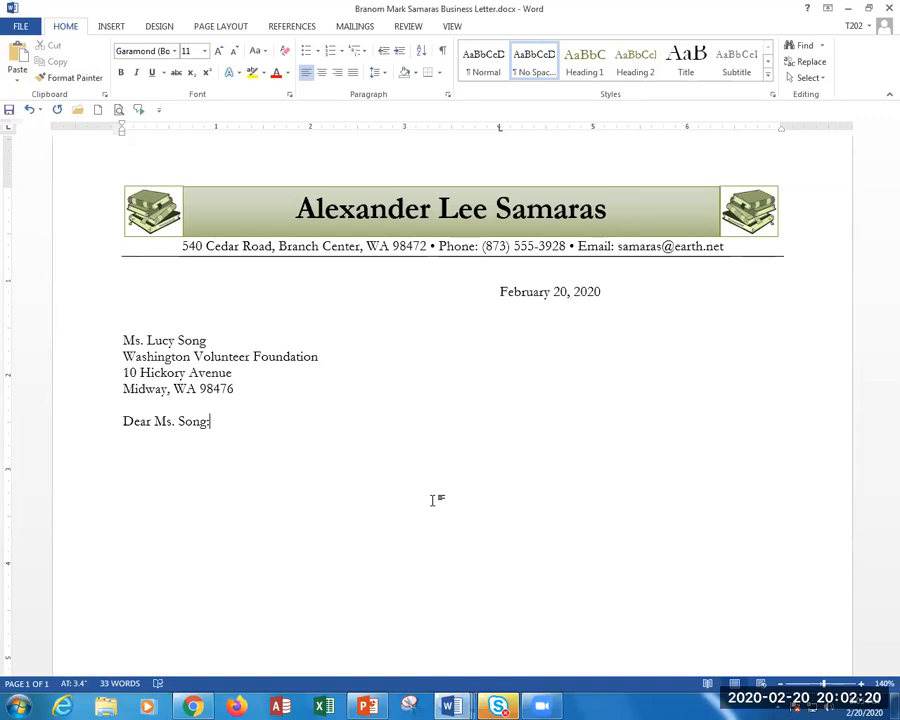
# Step: Review the AutoCorrect, spelling and grammar settings in the Proofing options and leave without changing them
pyautogui.click(18, 28)
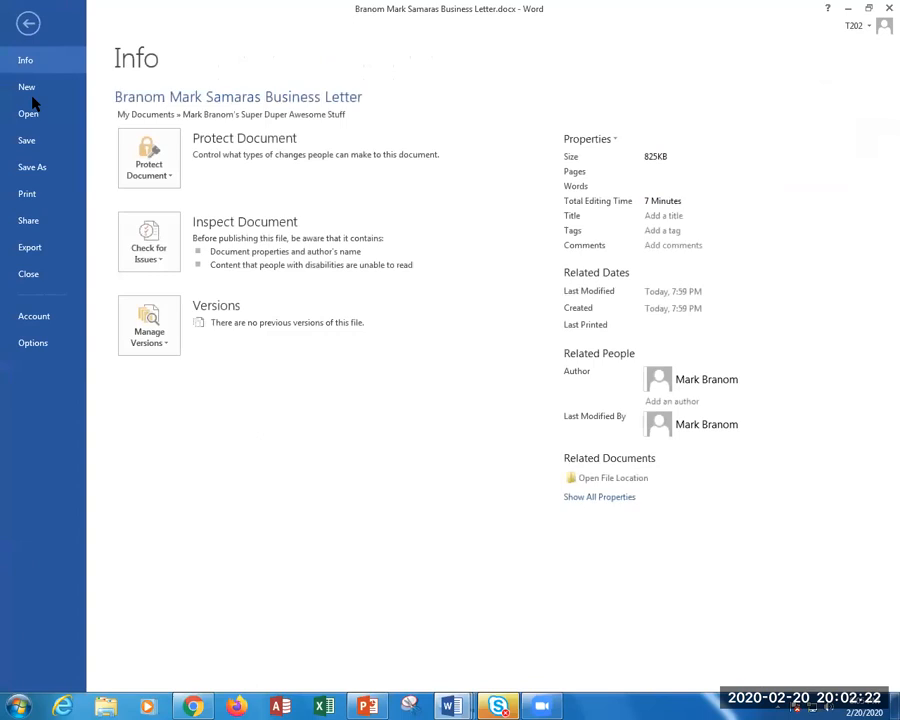
pyautogui.click(55, 346)
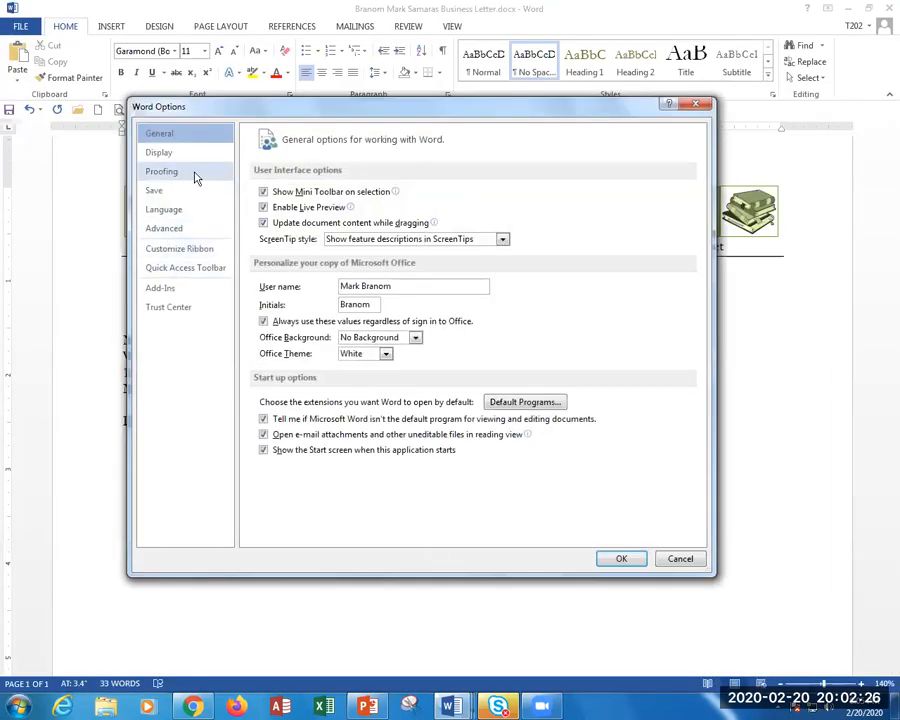
pyautogui.click(197, 177)
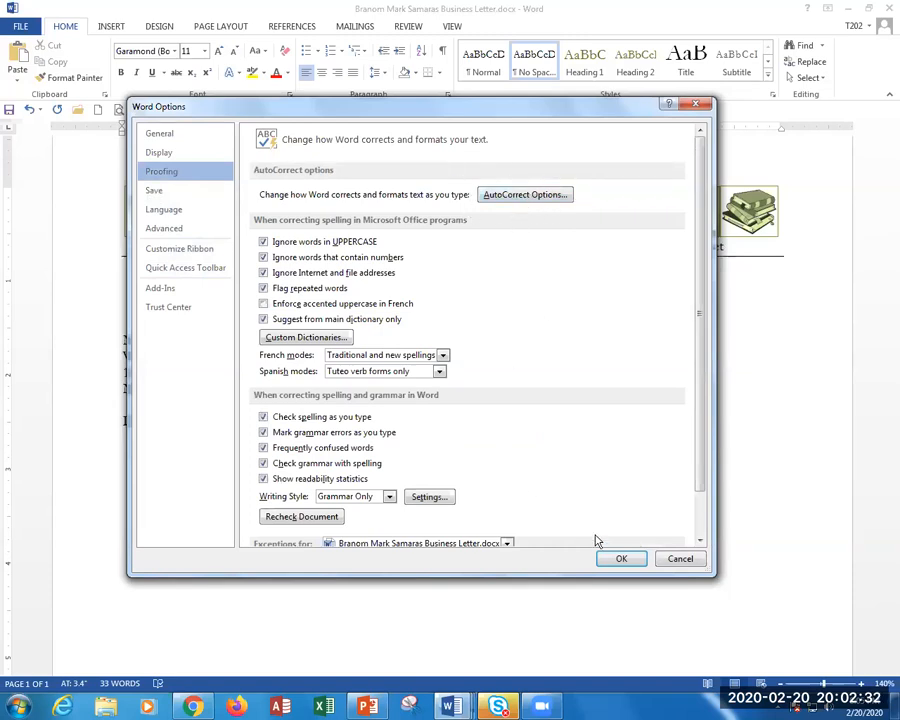
pyautogui.click(680, 558)
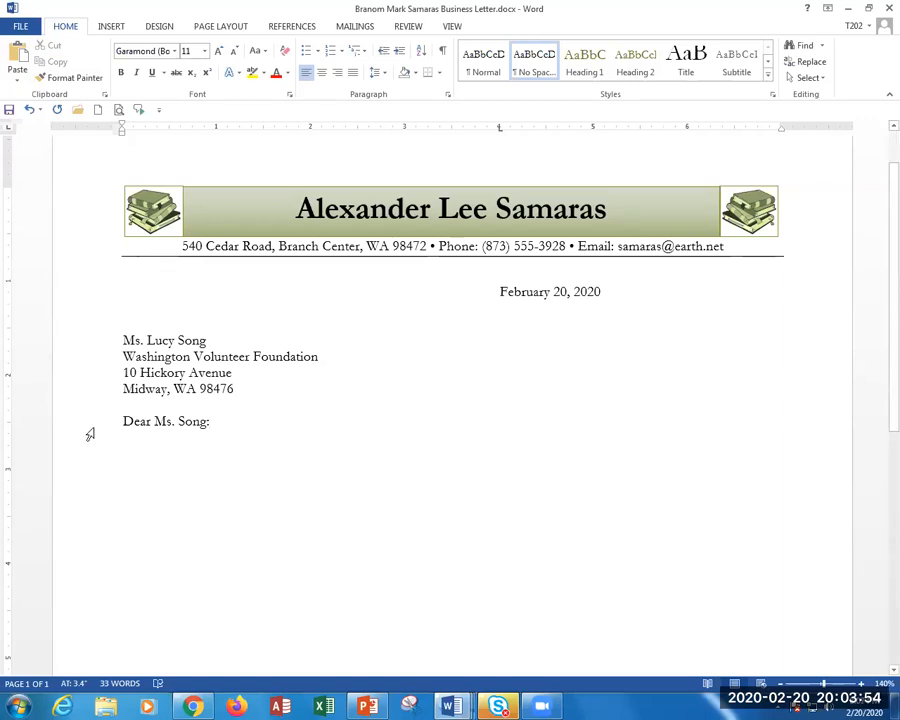
# Step: Start a new paragraph after one blank line below the salutation and show the formatting marks
pyautogui.press('Return')
pyautogui.press('Return')
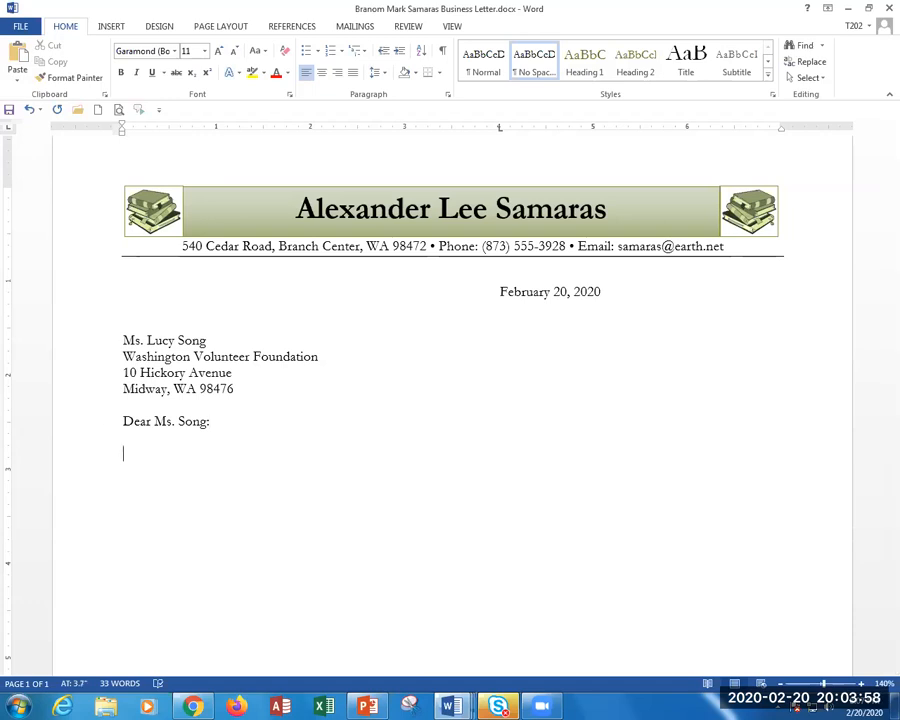
pyautogui.click(442, 50)
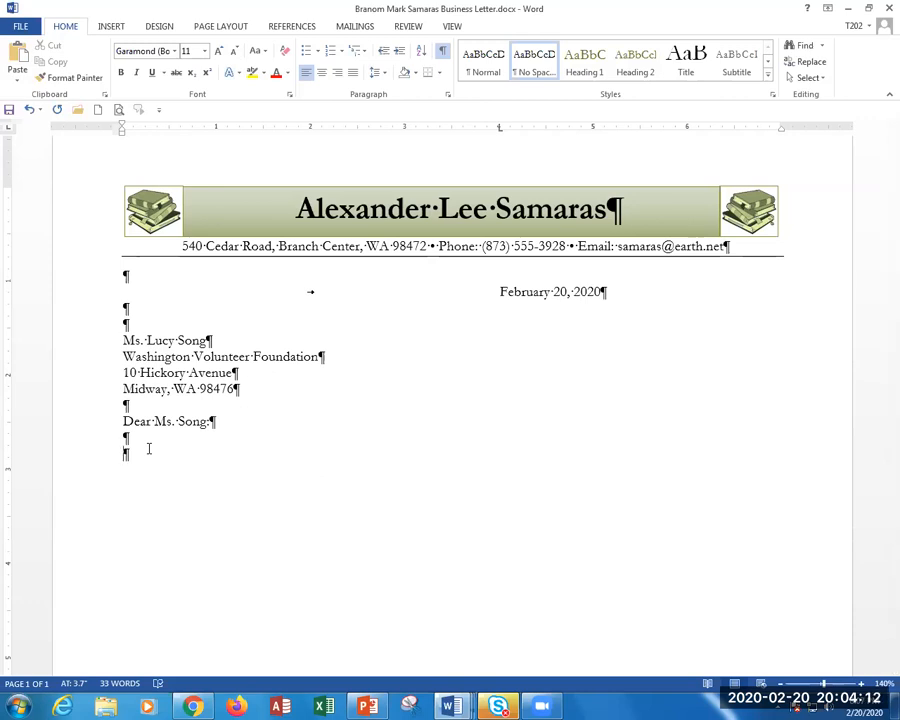
# Step: Write the sentence "Thank you for meeting with me this morning to discuss the mentoring position available at Washington Volunteer Foundation."
pyautogui.write('Thank you for mee')
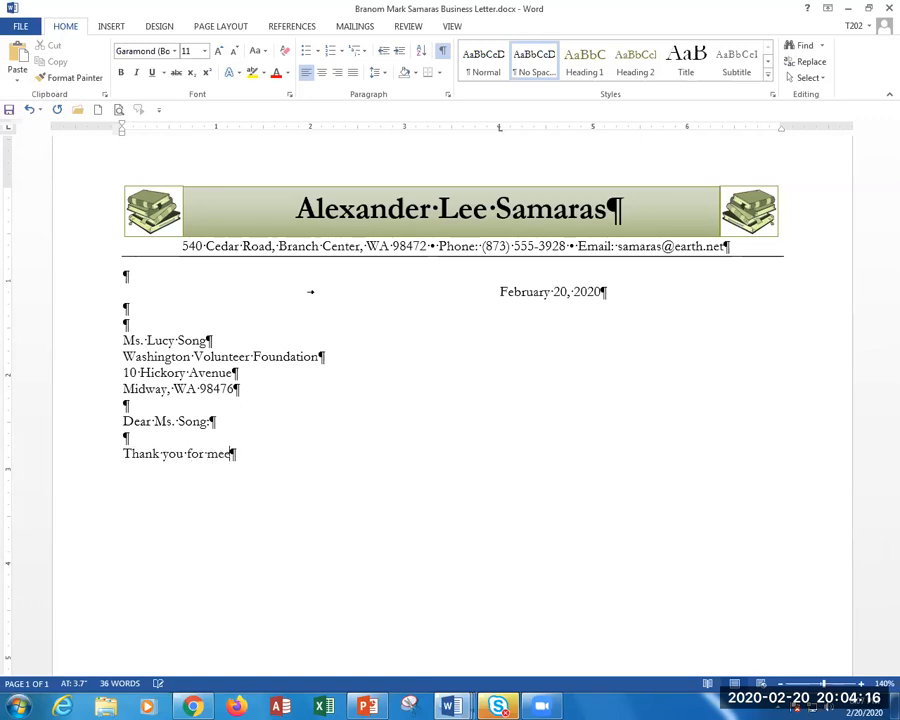
pyautogui.write('ting with me this morning t')
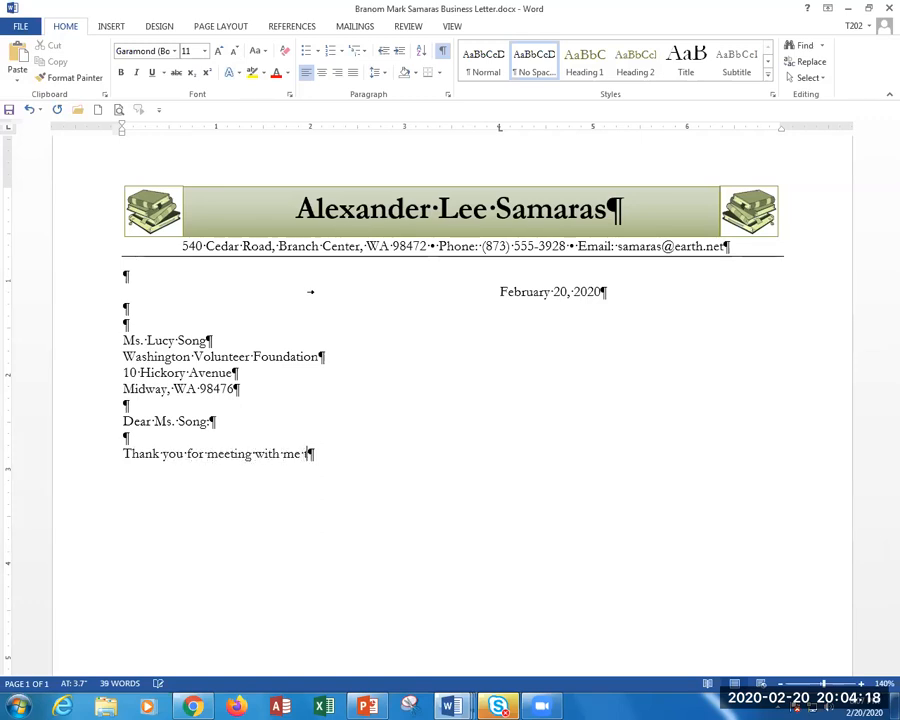
pyautogui.write('o ')
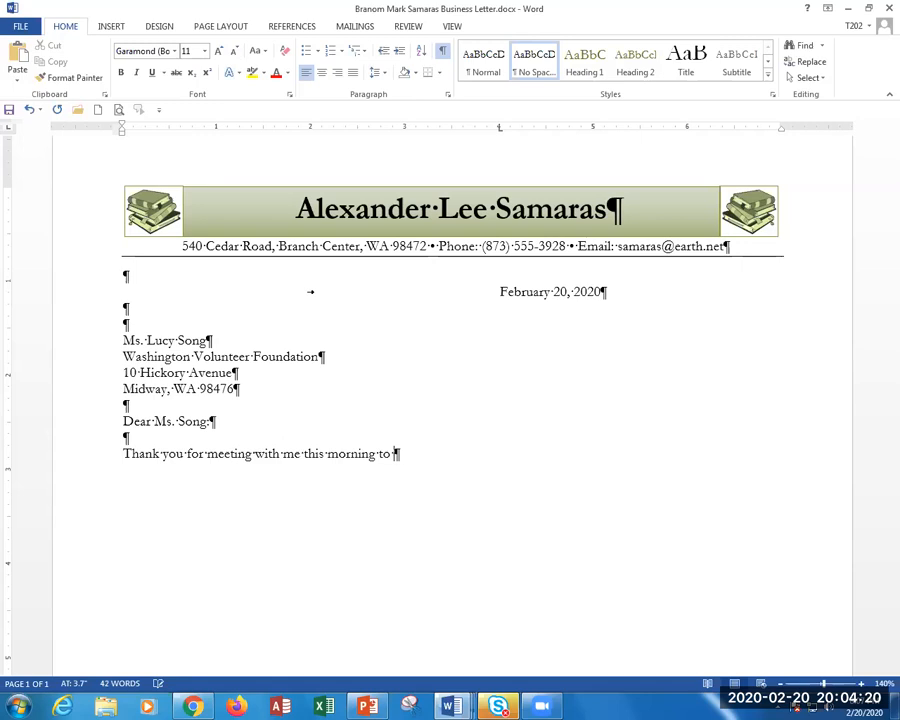
pyautogui.write('discuss the me')
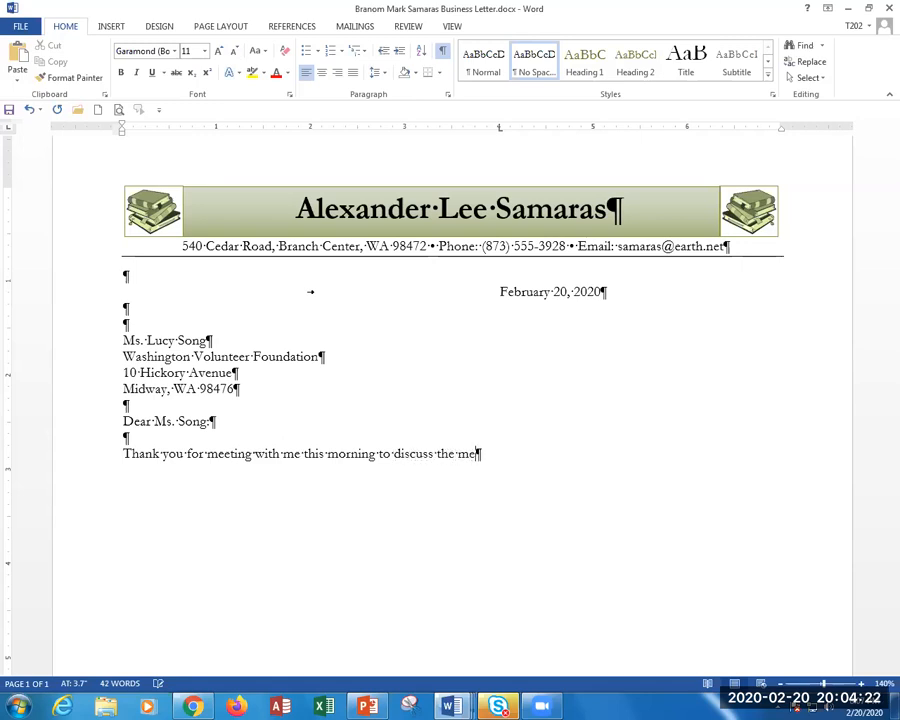
pyautogui.write('ntoring position available at Washington Volunteer Foundatoin.')
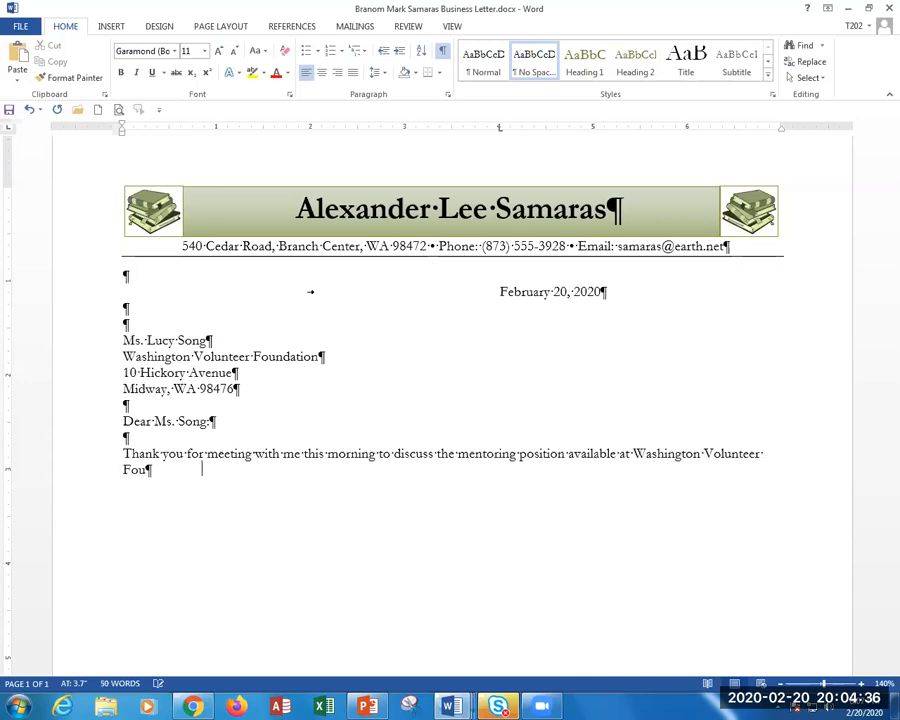
pyautogui.press('BackSpace')
pyautogui.press('BackSpace')
pyautogui.press('BackSpace')
pyautogui.press('BackSpace')
pyautogui.write('ion.')
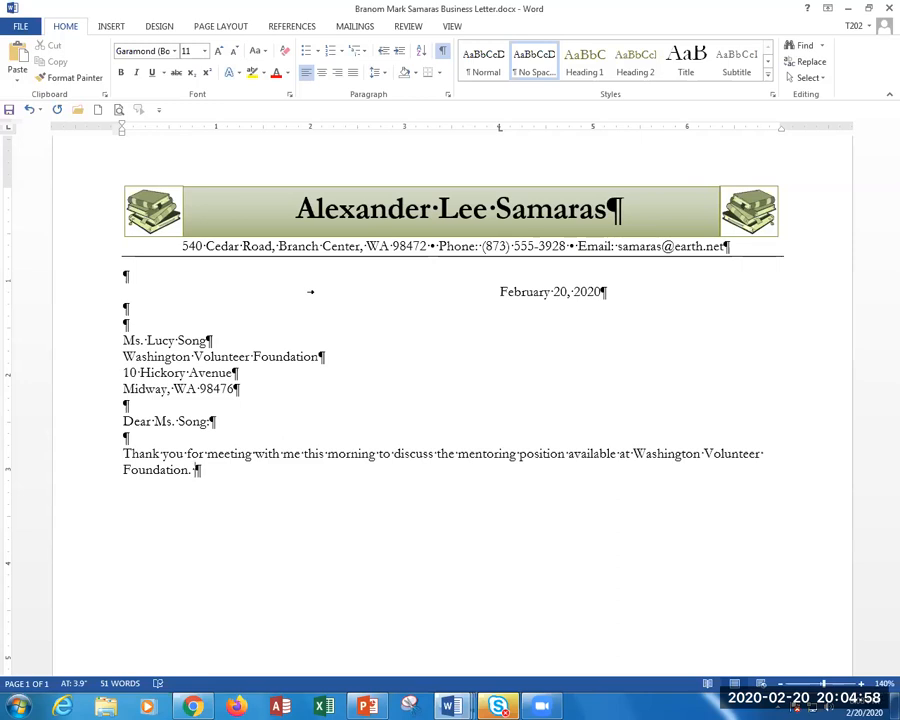
# Step: Add an AutoCorrect entry that replaces "wvf" with "Washington Volunteer Foundation" and save the options
pyautogui.click(21, 27)
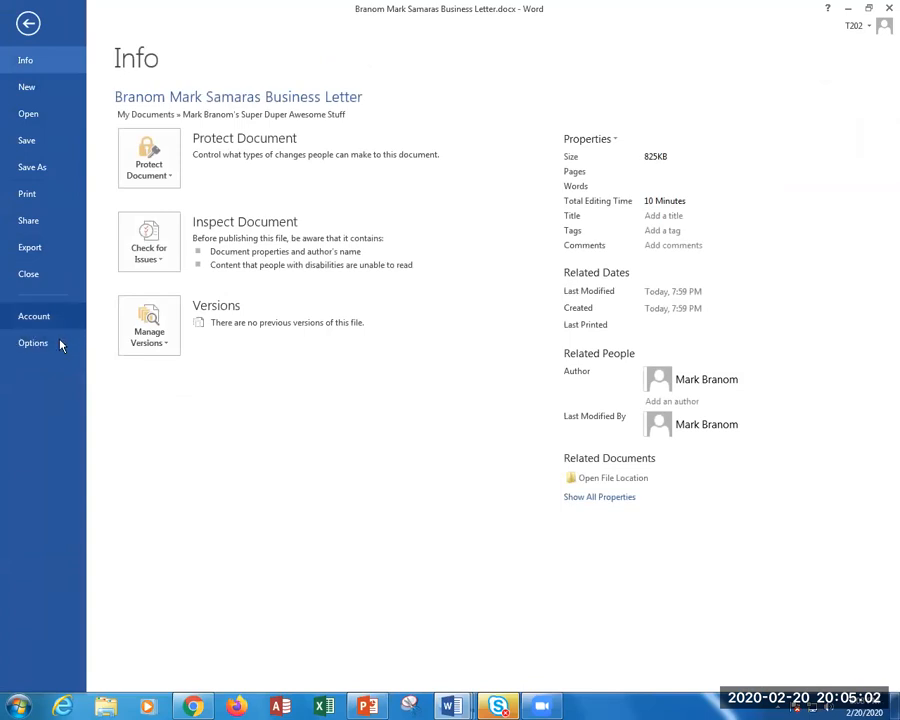
pyautogui.click(57, 344)
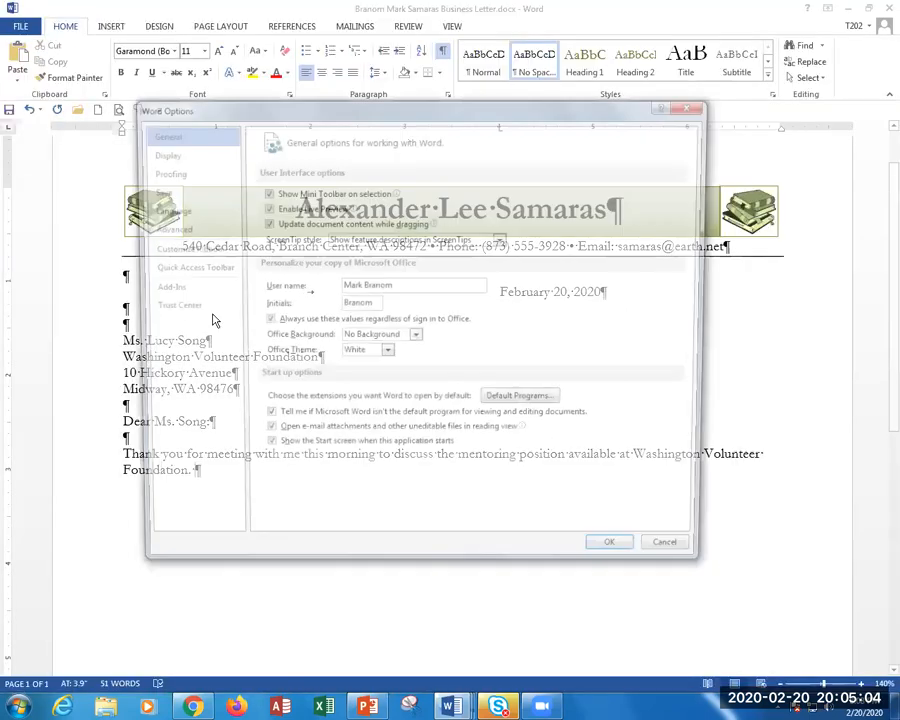
pyautogui.click(198, 176)
pyautogui.click(520, 195)
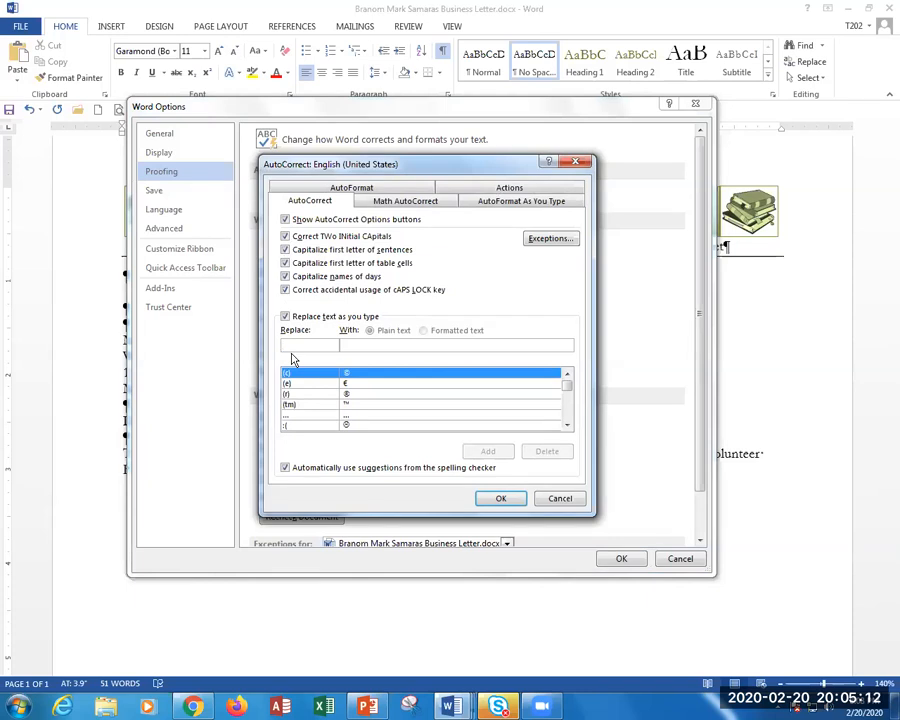
pyautogui.write('wwf')
pyautogui.press('Tab')
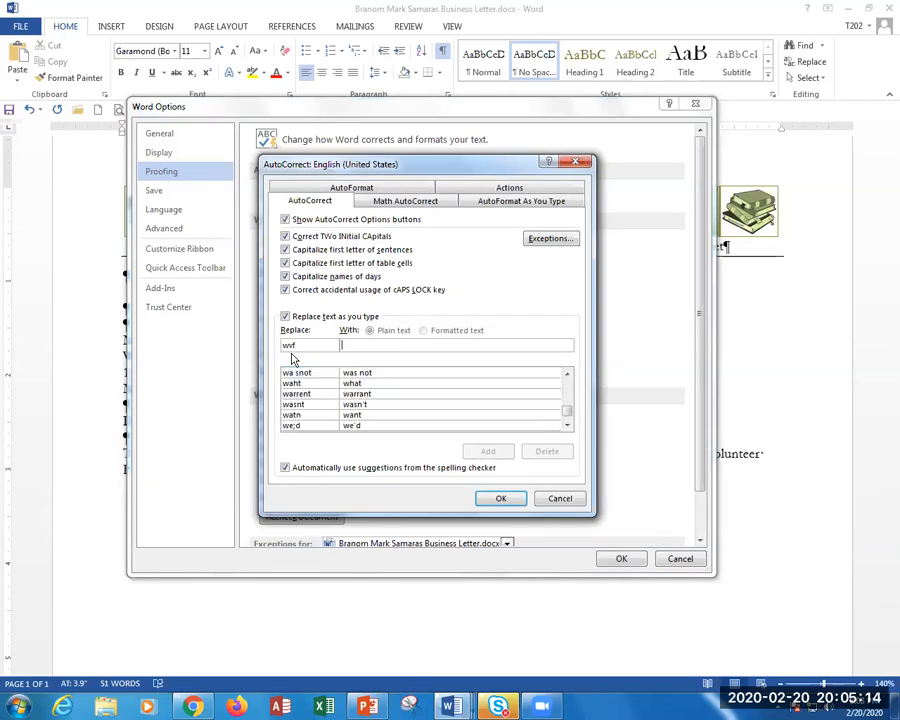
pyautogui.write('Washington')
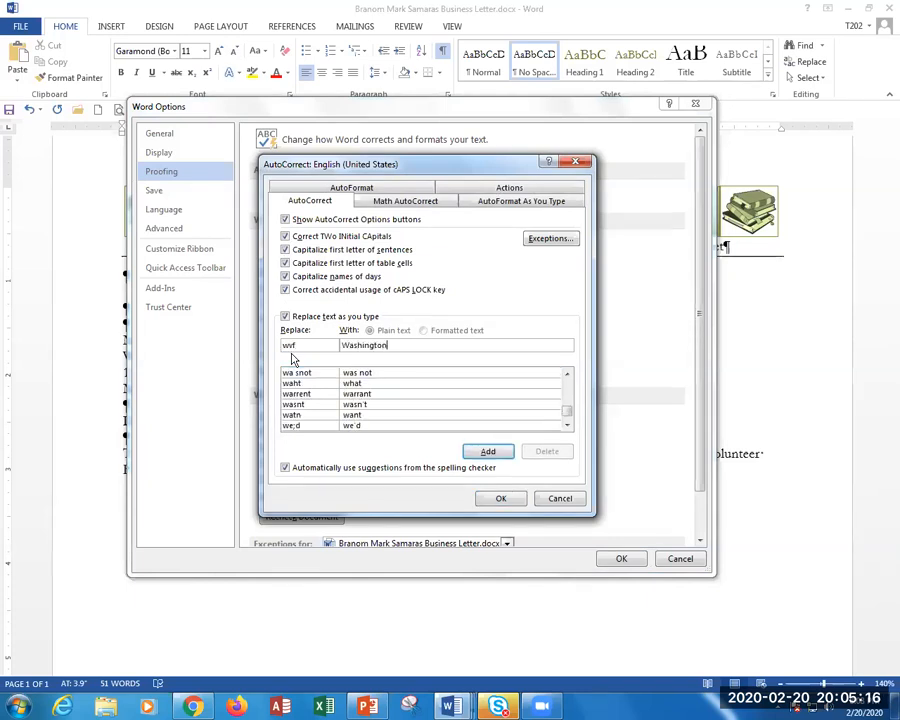
pyautogui.write(' Volunteer Foundation')
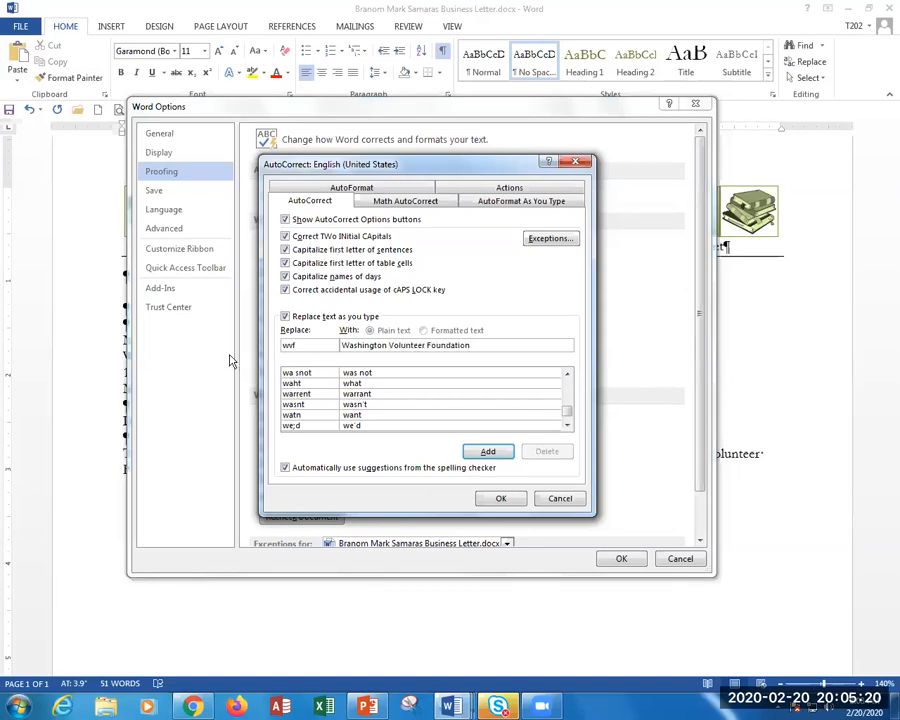
pyautogui.click(488, 451)
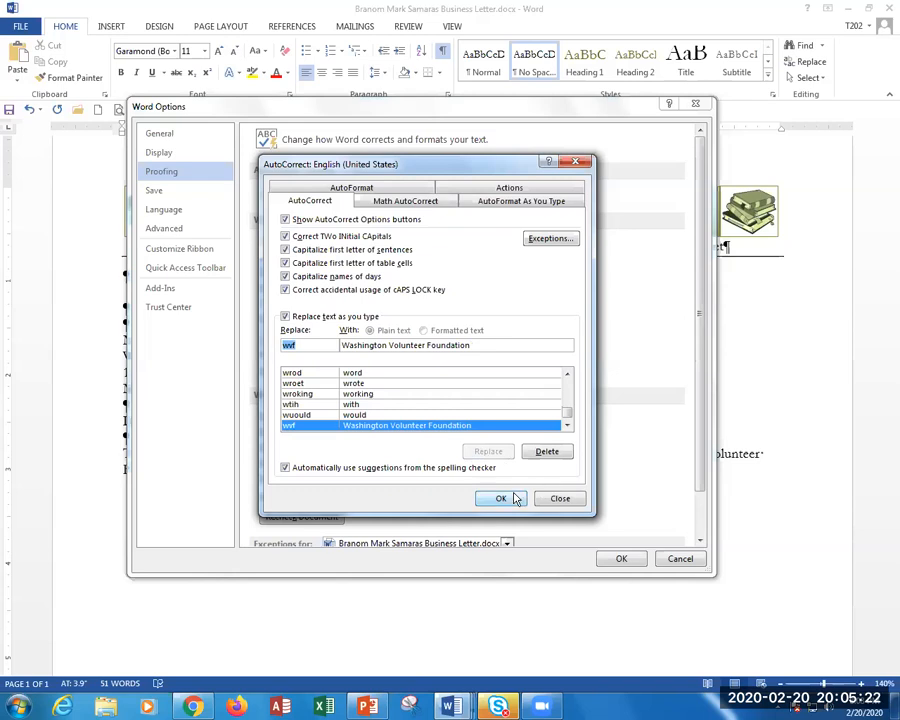
pyautogui.click(500, 497)
pyautogui.click(634, 559)
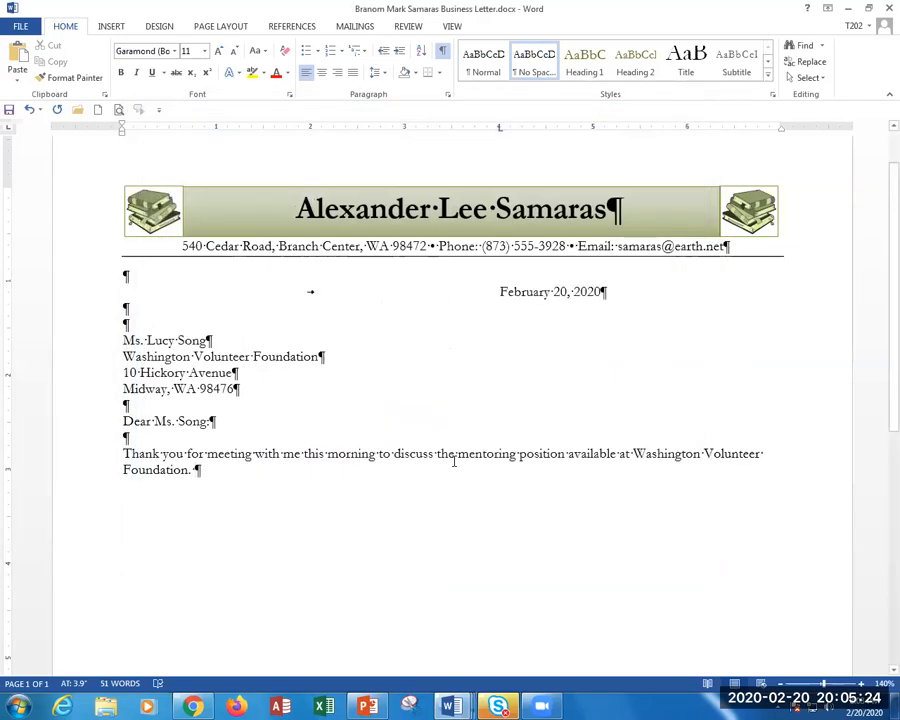
# Step: Replace "Washington Volunteer Foundation" in the body sentence using the "wvf" AutoCorrect shortcut, without an extra space before the period
pyautogui.moveTo(631, 453); pyautogui.dragTo(612, 476)
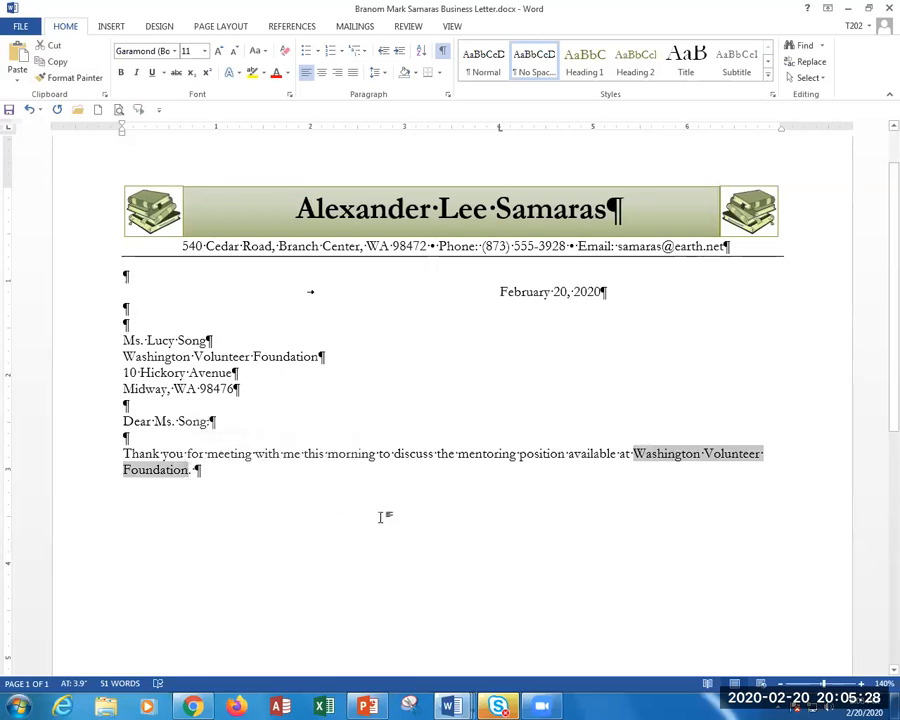
pyautogui.write('wvf')
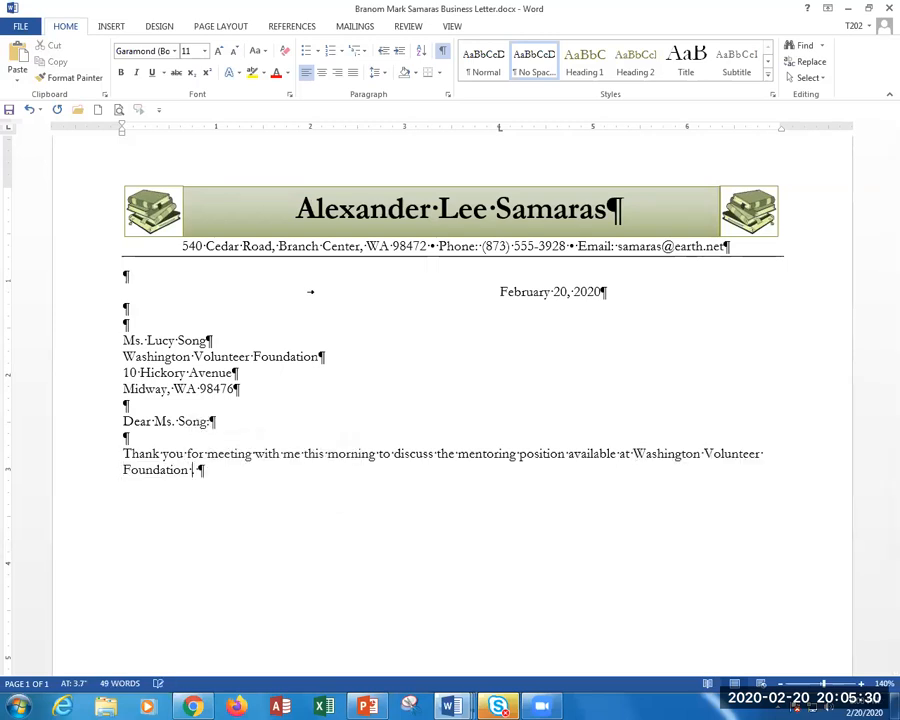
pyautogui.press('BackSpace')
# Step: Review the AutoCorrect replacement settings in the Proofing options and leave without changing them
pyautogui.click(22, 28)
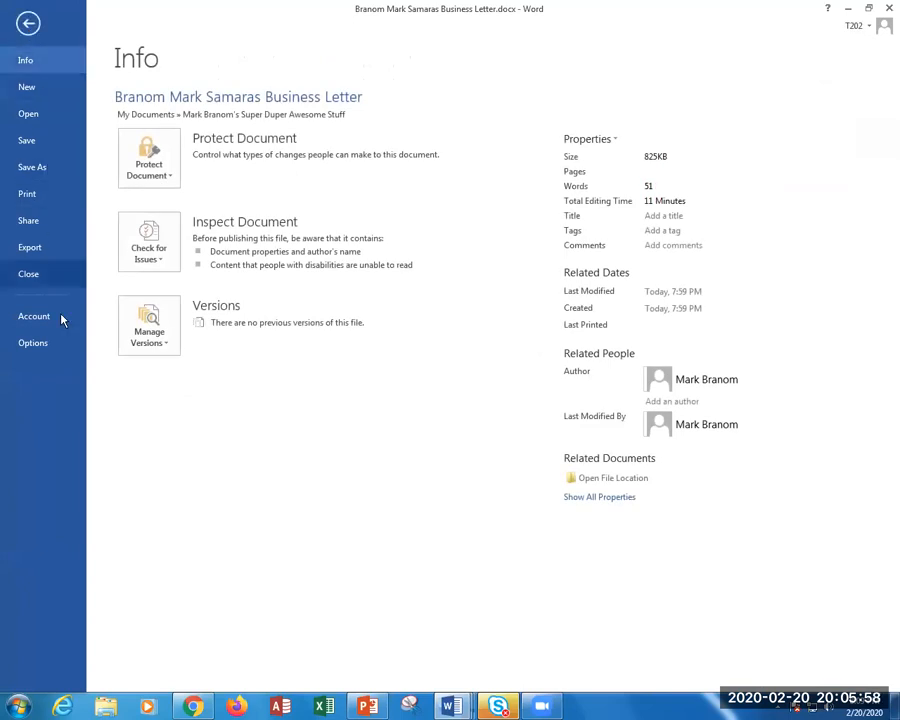
pyautogui.click(58, 348)
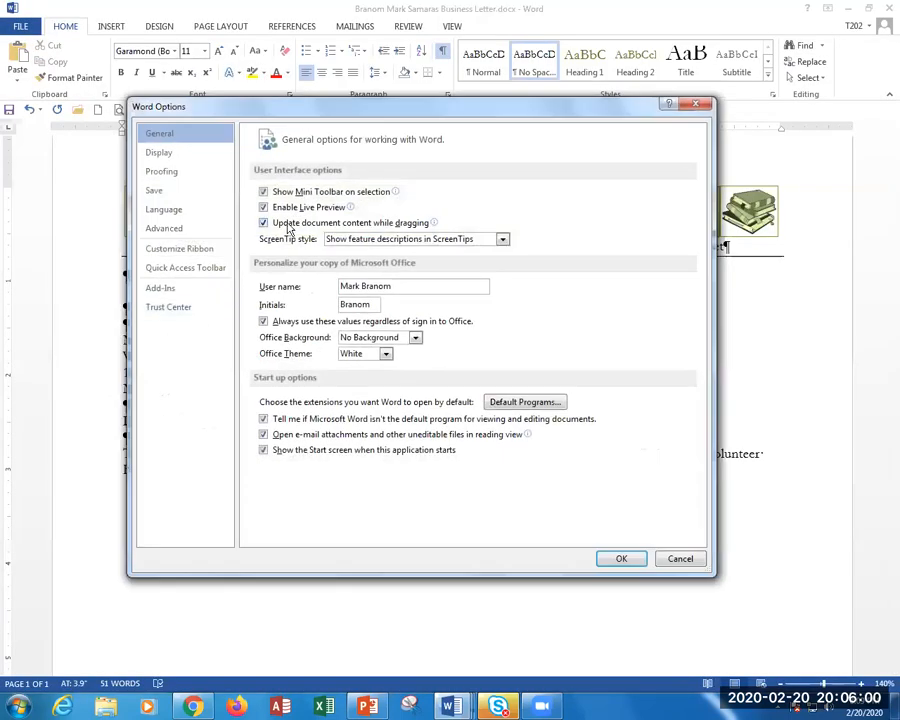
pyautogui.click(186, 175)
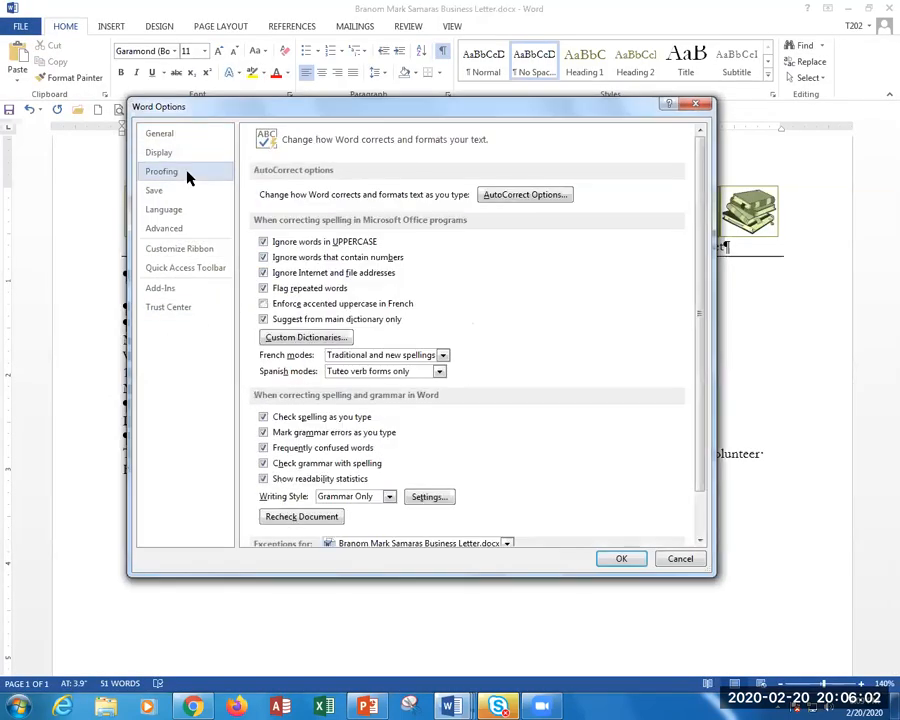
pyautogui.click(517, 196)
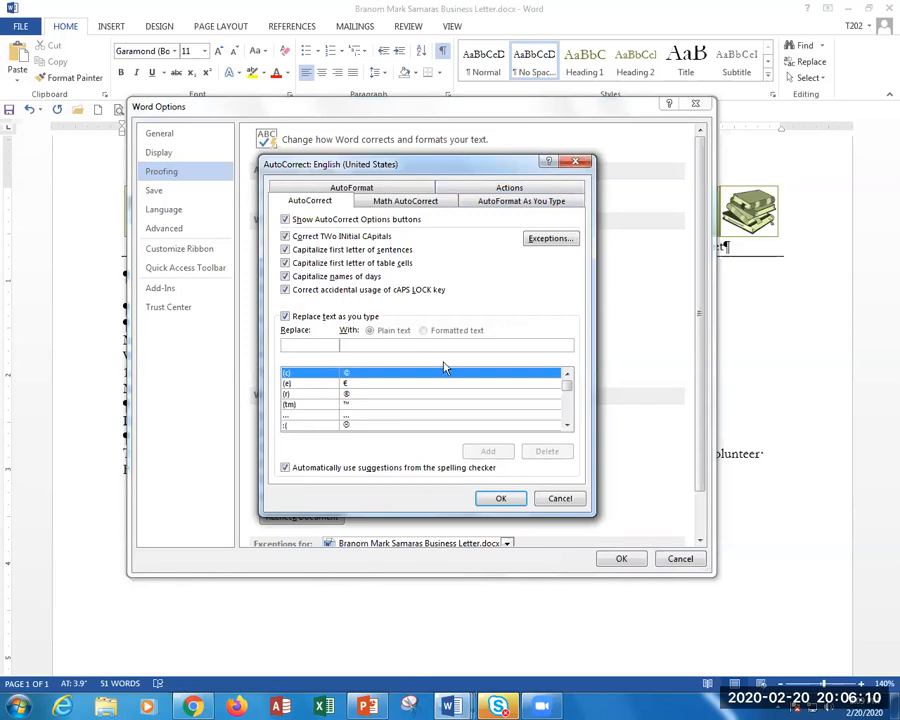
pyautogui.click(560, 499)
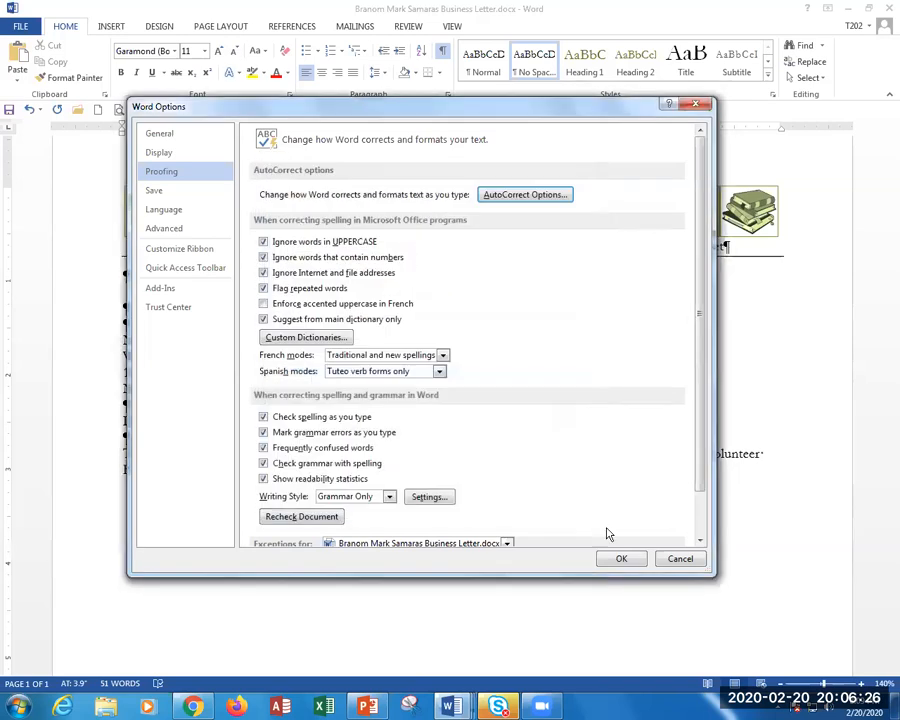
pyautogui.click(679, 558)
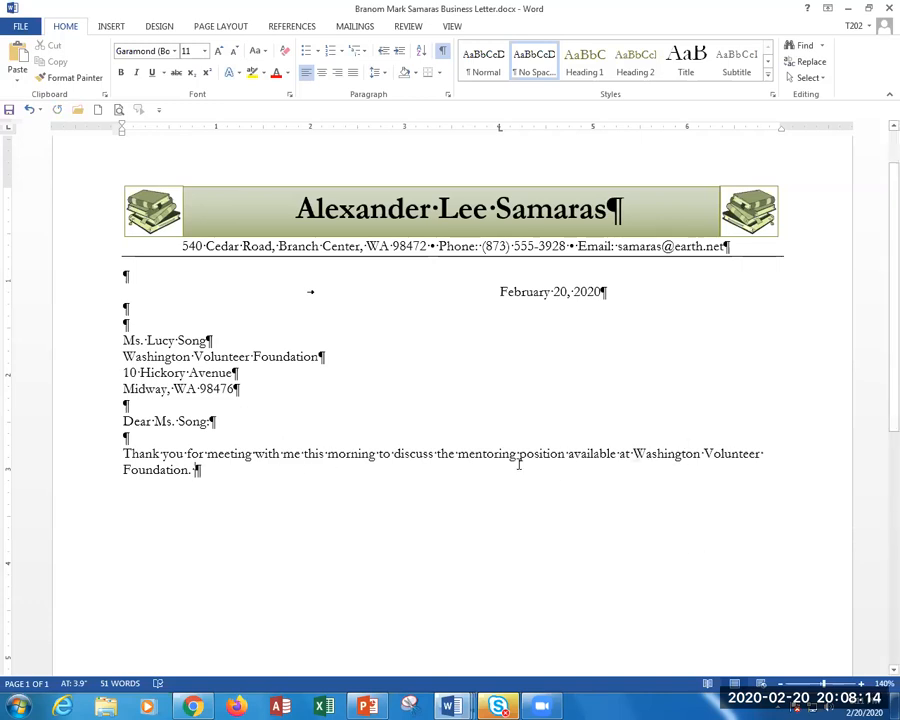
pyautogui.moveTo(633, 454); pyautogui.dragTo(763, 455)
pyautogui.click(79, 454)
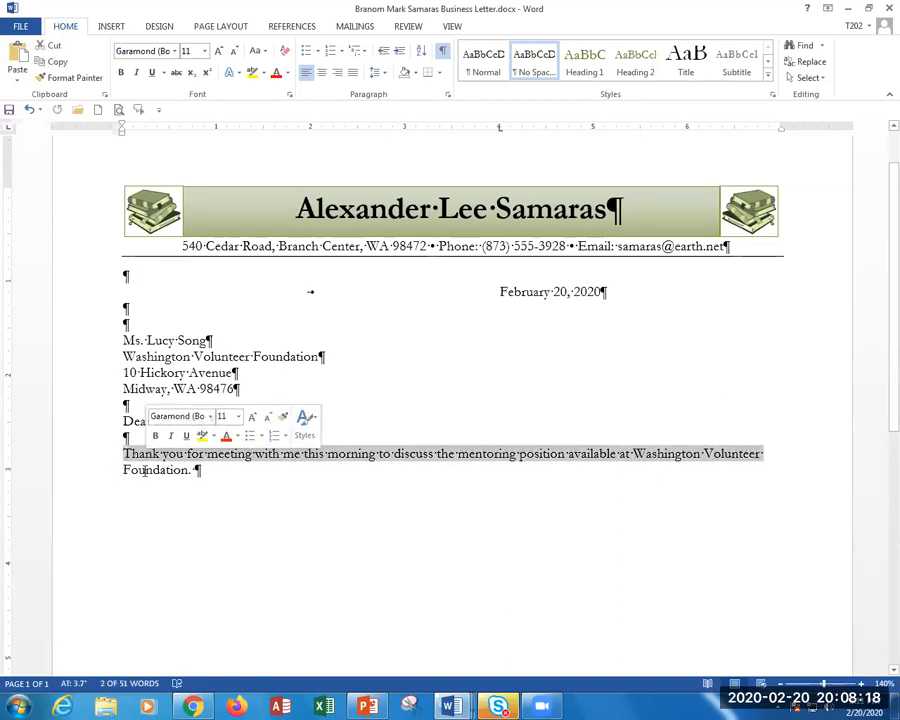
pyautogui.click(146, 470)
pyautogui.click(126, 469)
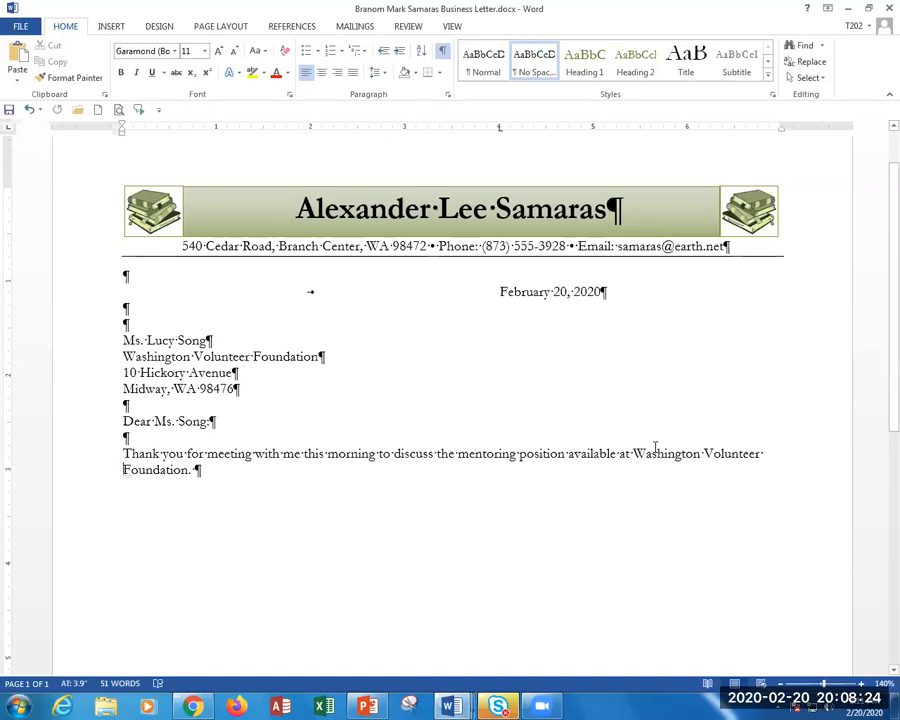
pyautogui.moveTo(645, 453); pyautogui.dragTo(703, 450)
pyautogui.click(760, 455)
pyautogui.click(159, 472)
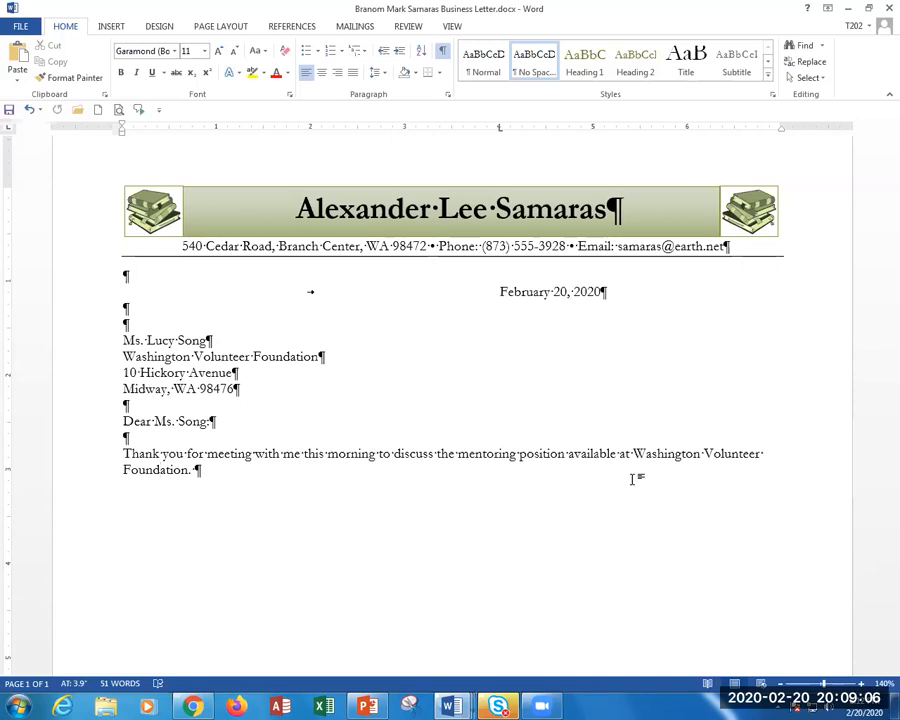
# Step: Insert a paragraph break before "Washington Volunteer Foundation" in the body sentence and compare the text with formatting marks hidden and shown
pyautogui.click(442, 50)
pyautogui.click(442, 50)
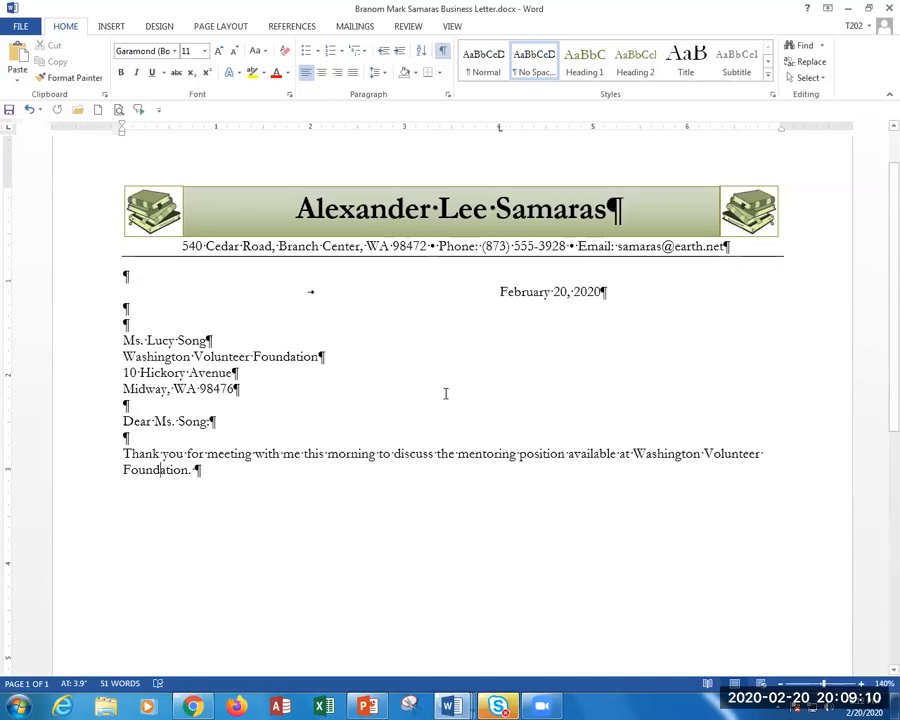
pyautogui.click(638, 455)
pyautogui.press('Return')
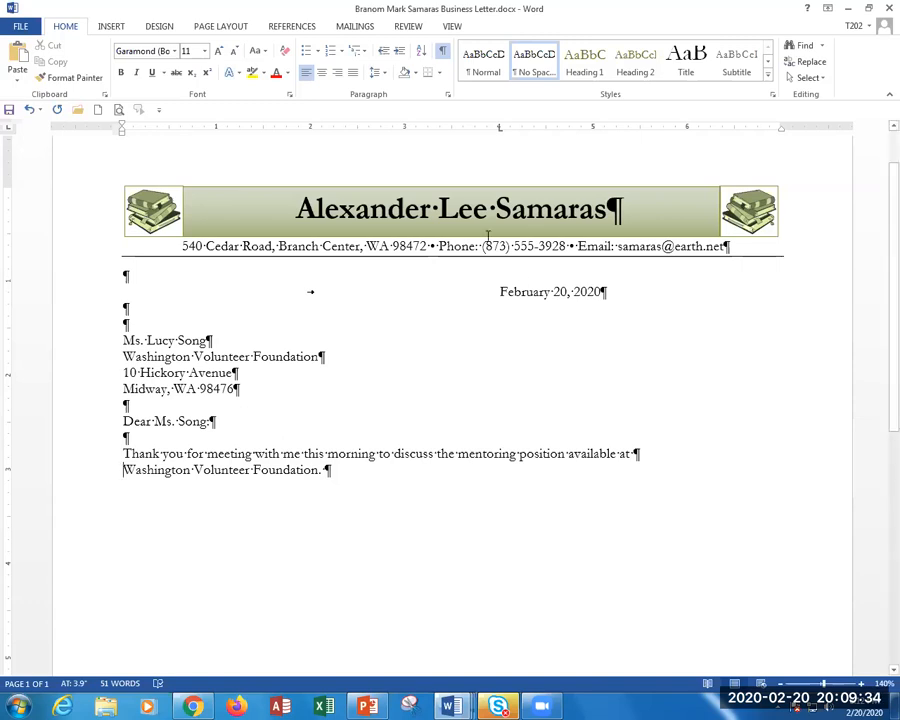
pyautogui.click(443, 52)
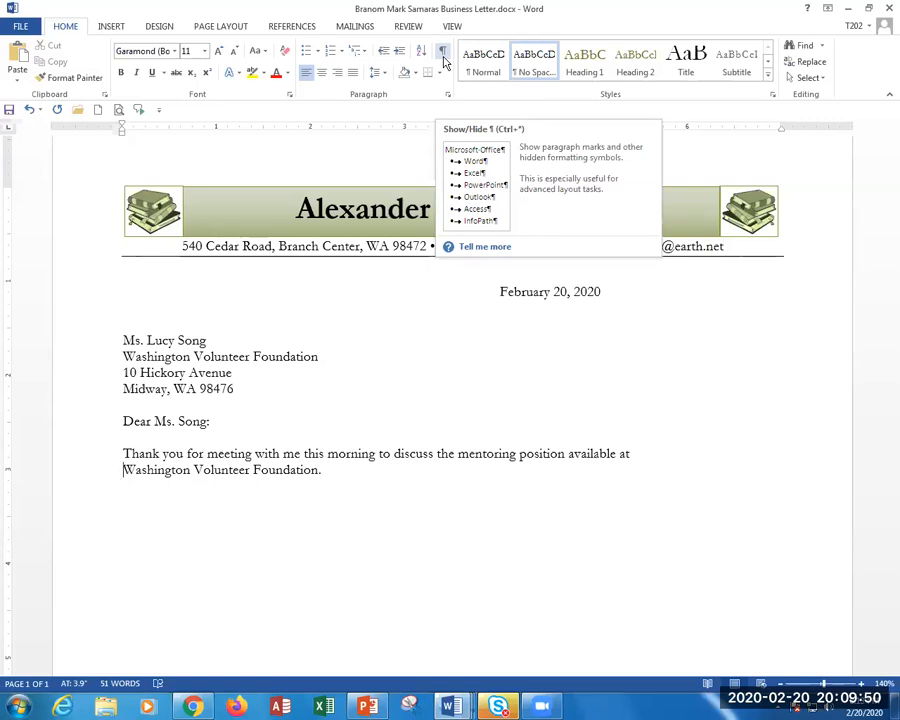
pyautogui.click(443, 52)
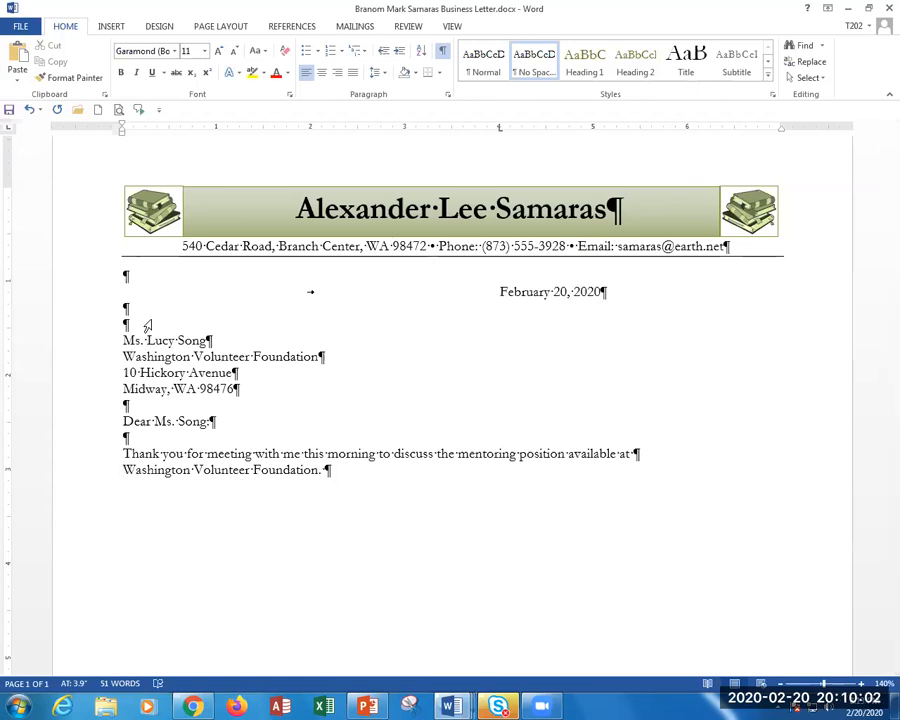
# Step: Set the spacing after the "Washington Volunteer Foundation." paragraph to 36 pt
pyautogui.click(447, 97)
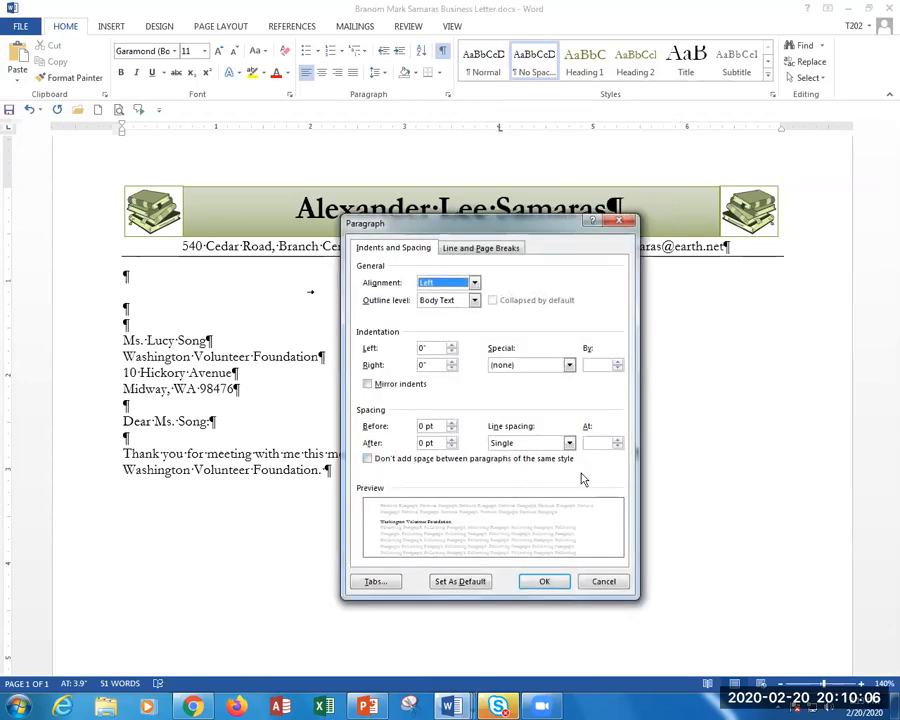
pyautogui.click(452, 440)
pyautogui.click(452, 440)
pyautogui.click(452, 440)
pyautogui.click(452, 440)
pyautogui.click(452, 440)
pyautogui.click(452, 440)
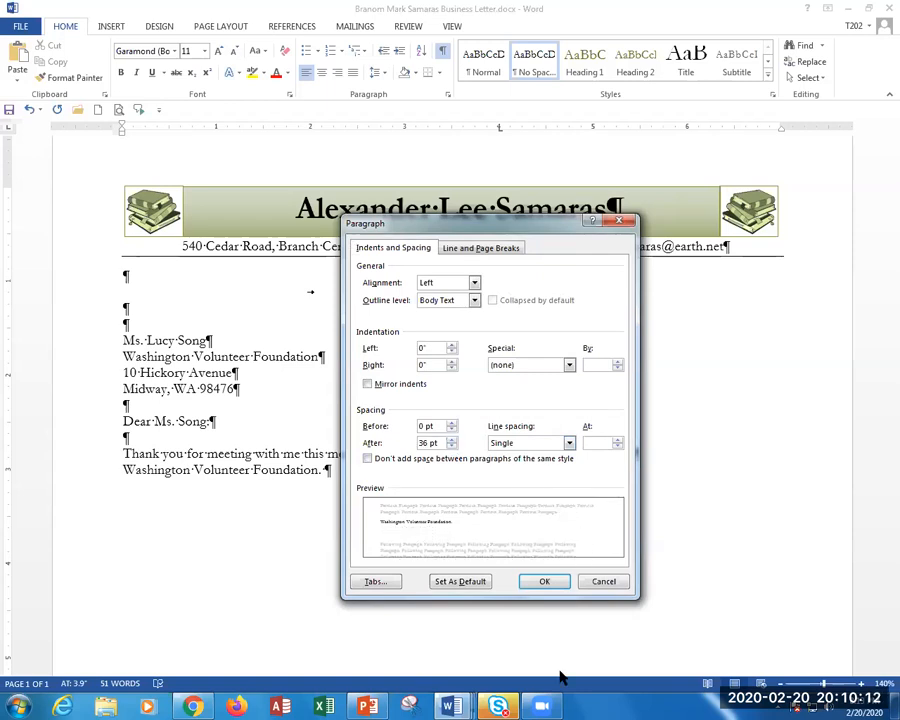
pyautogui.press('Return')
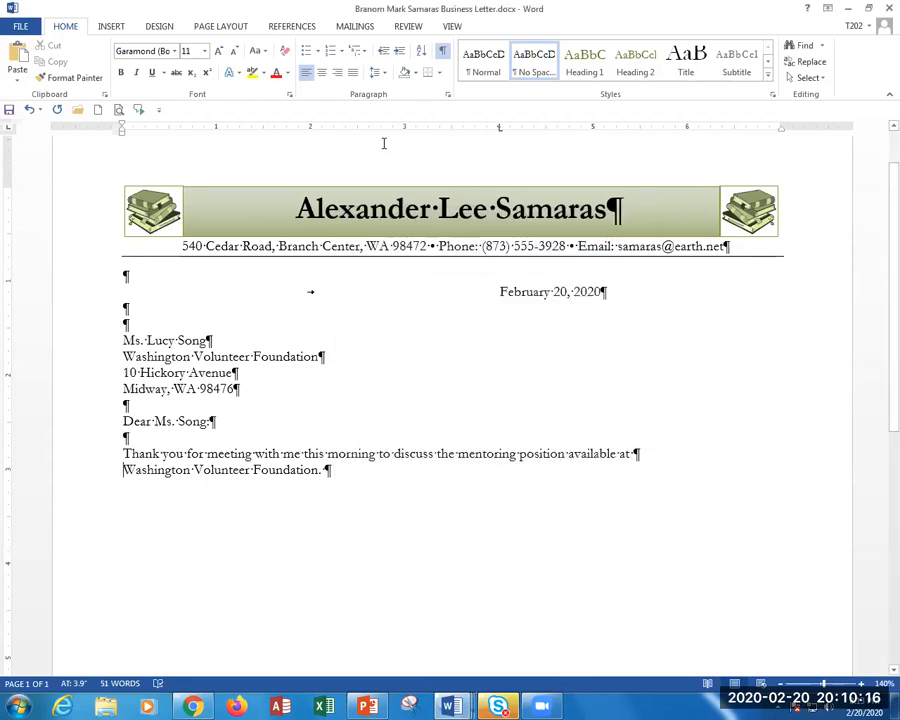
# Step: Set the spacing after every paragraph in the letter to 30 pt and allow space between paragraphs of the same style
pyautogui.click(448, 96)
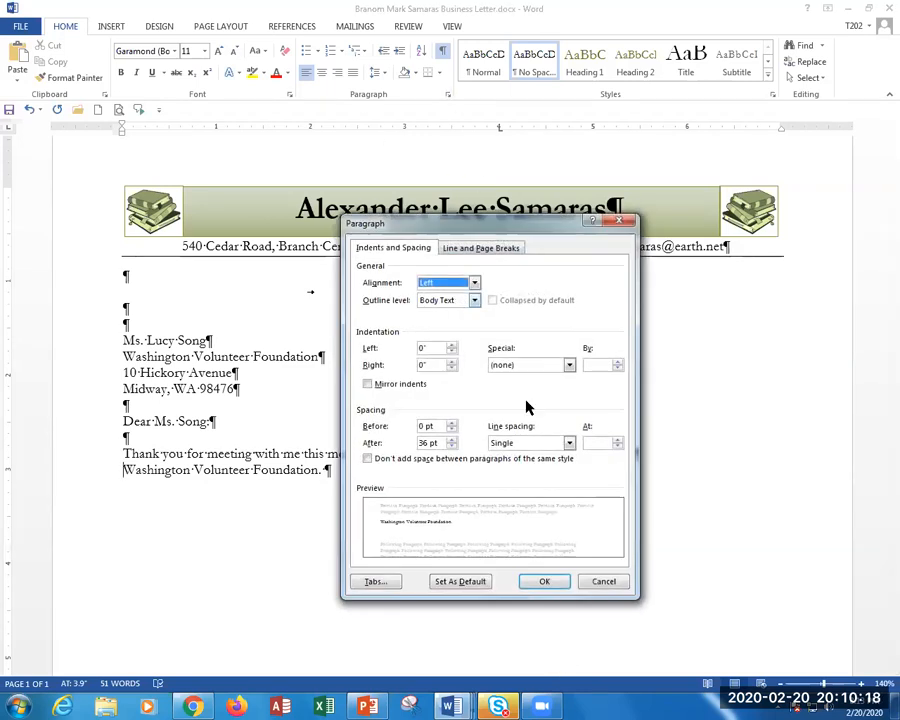
pyautogui.click(540, 580)
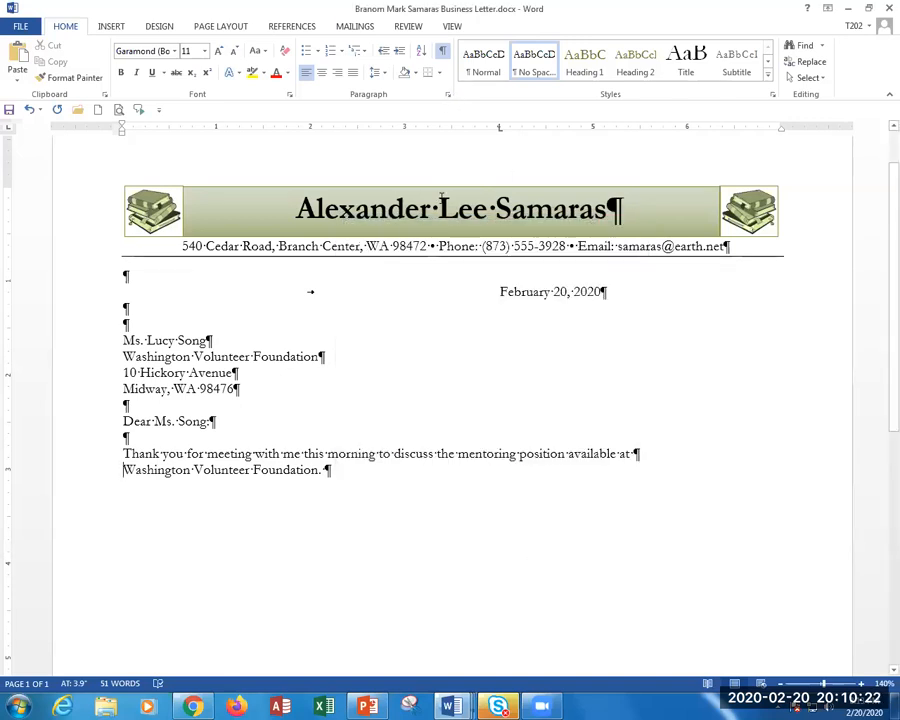
pyautogui.click(170, 456)
pyautogui.tripleClick(107, 453)
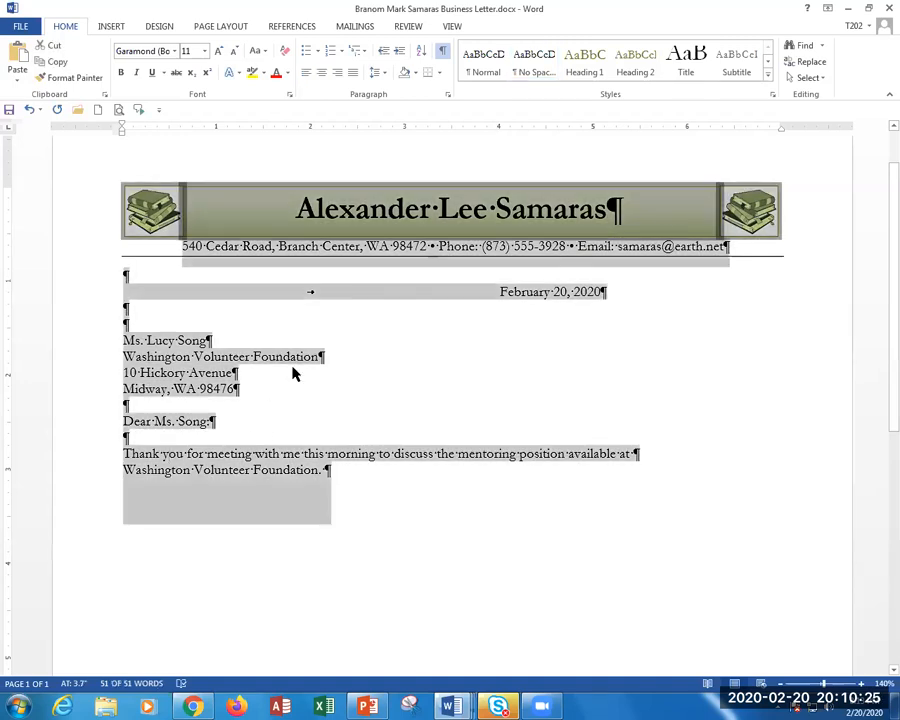
pyautogui.click(447, 94)
pyautogui.click(451, 439)
pyautogui.click(451, 439)
pyautogui.click(451, 439)
pyautogui.click(451, 439)
pyautogui.click(451, 439)
pyautogui.click(368, 459)
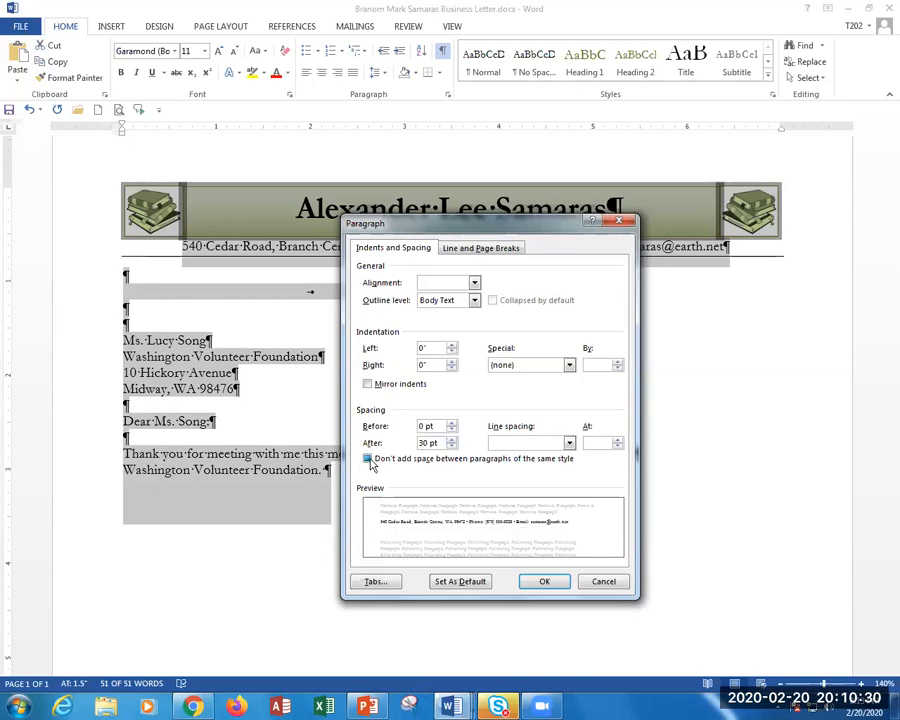
pyautogui.click(368, 459)
pyautogui.click(559, 586)
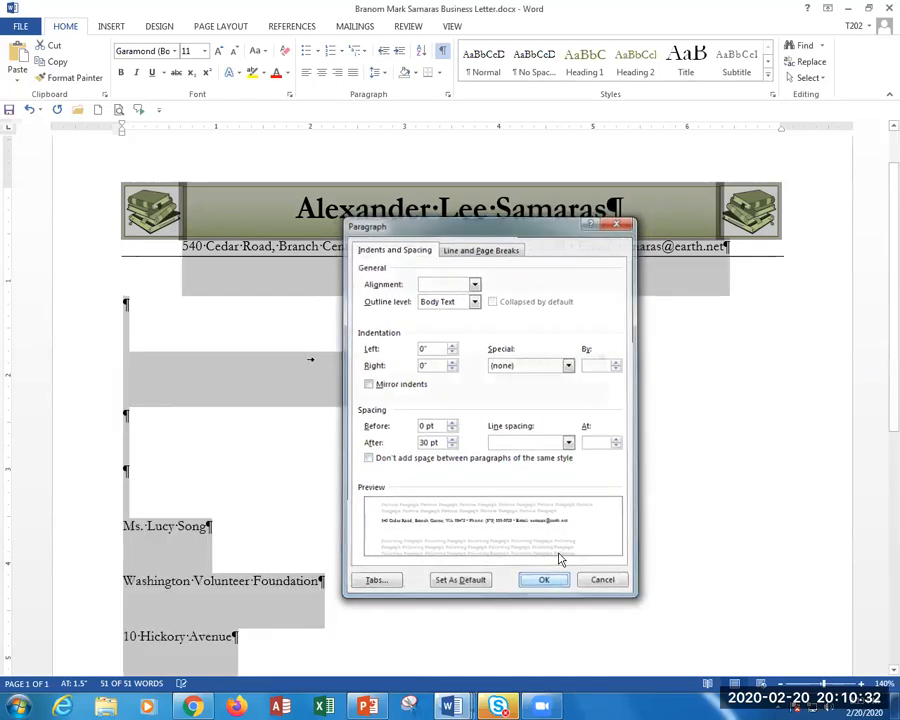
pyautogui.scroll(-3, 550, 500)
pyautogui.scroll(-5, 528, 479)
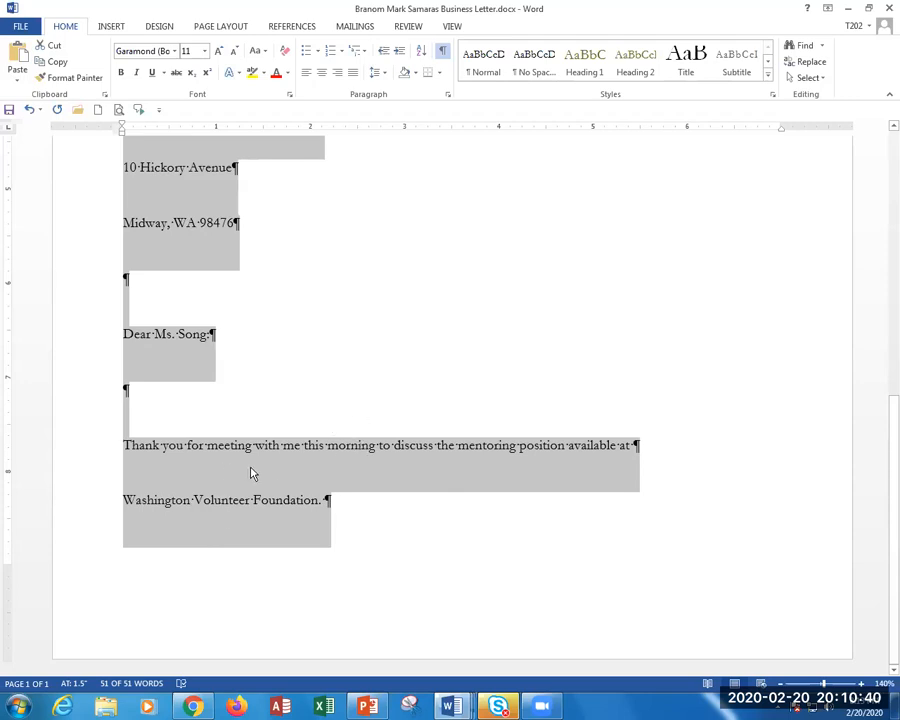
# Step: Compare a manual line break with a paragraph break before "Washington Volunteer Foundation", leaving the body sentence joined without any break
pyautogui.click(121, 500)
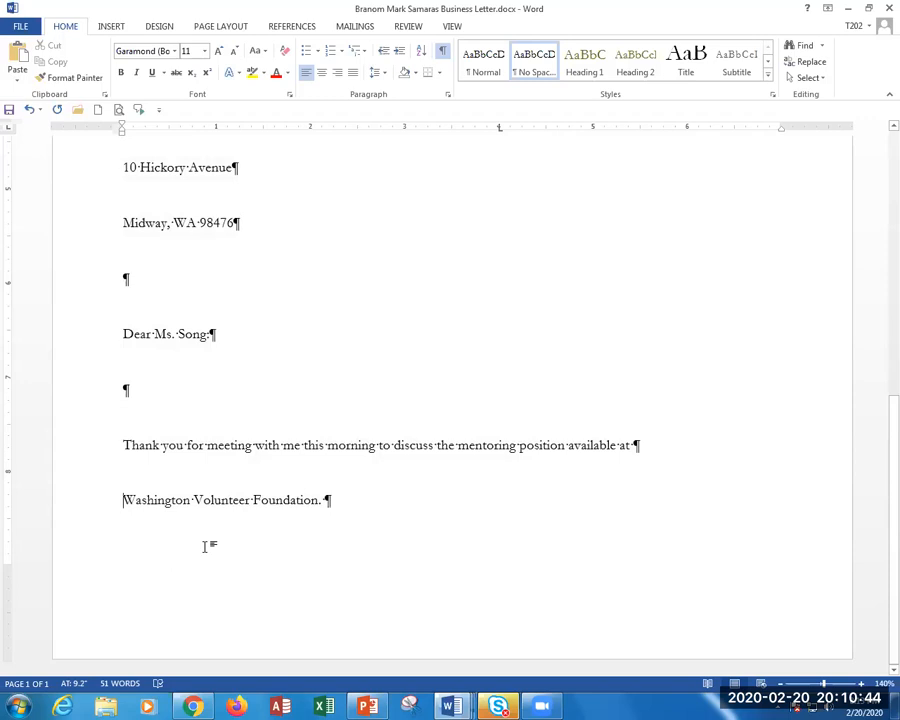
pyautogui.press('BackSpace')
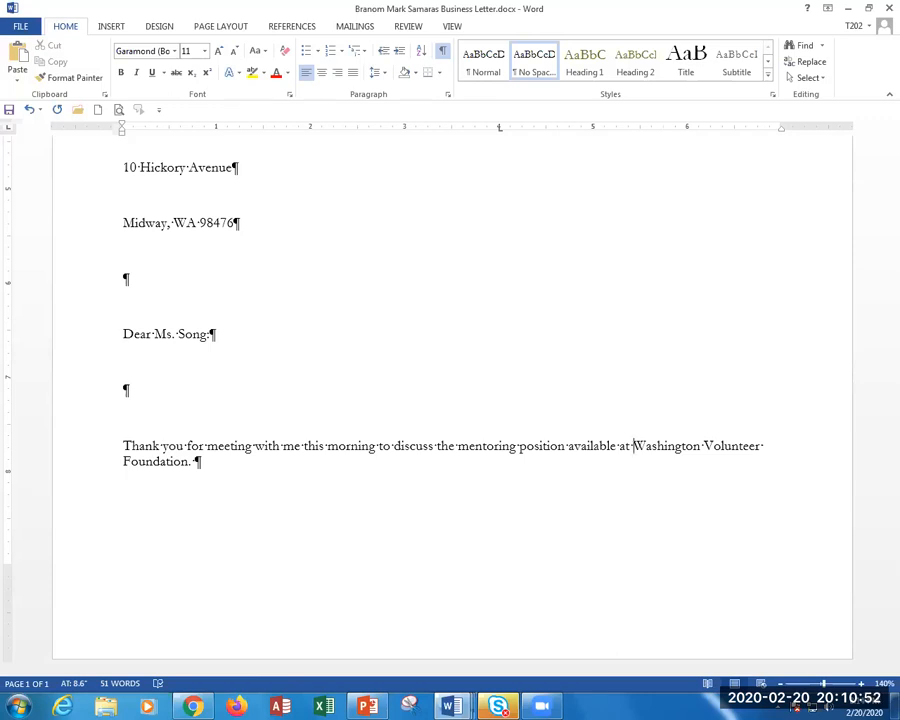
pyautogui.hotkey('shift', 'Return')
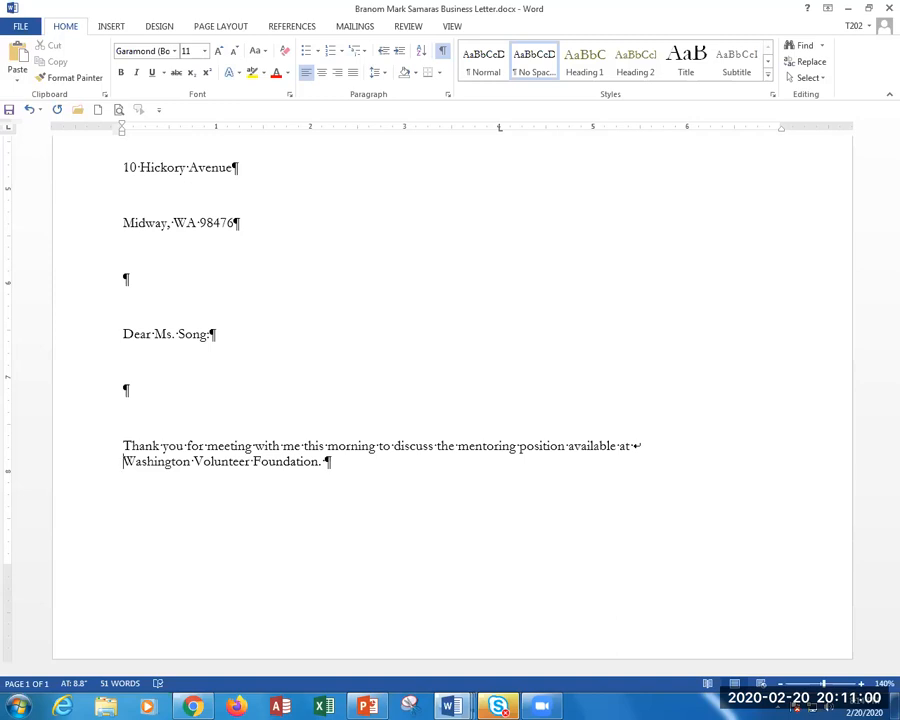
pyautogui.press('BackSpace')
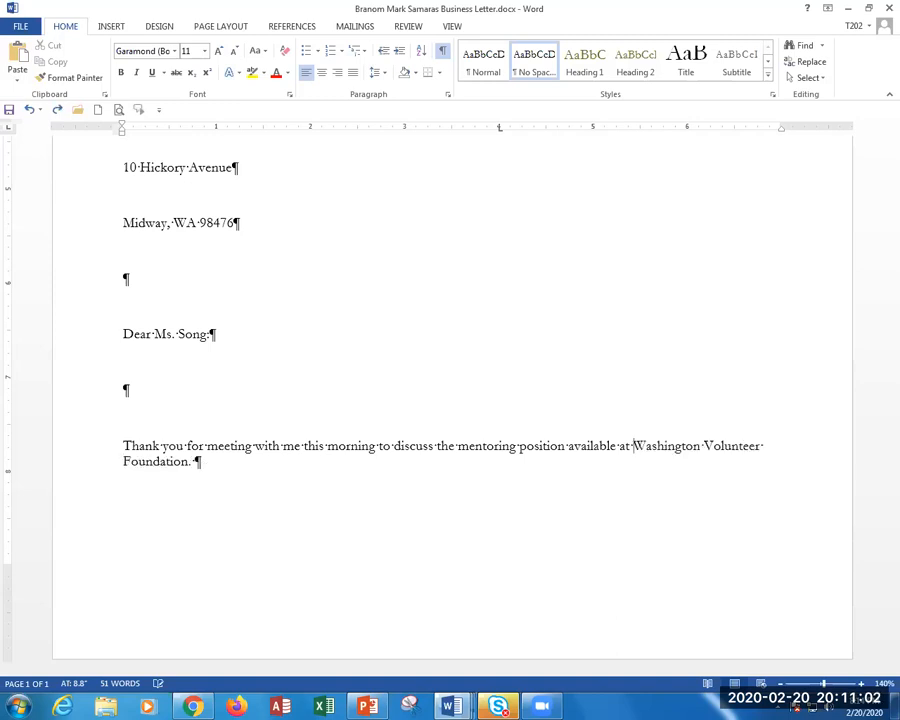
pyautogui.press('Return')
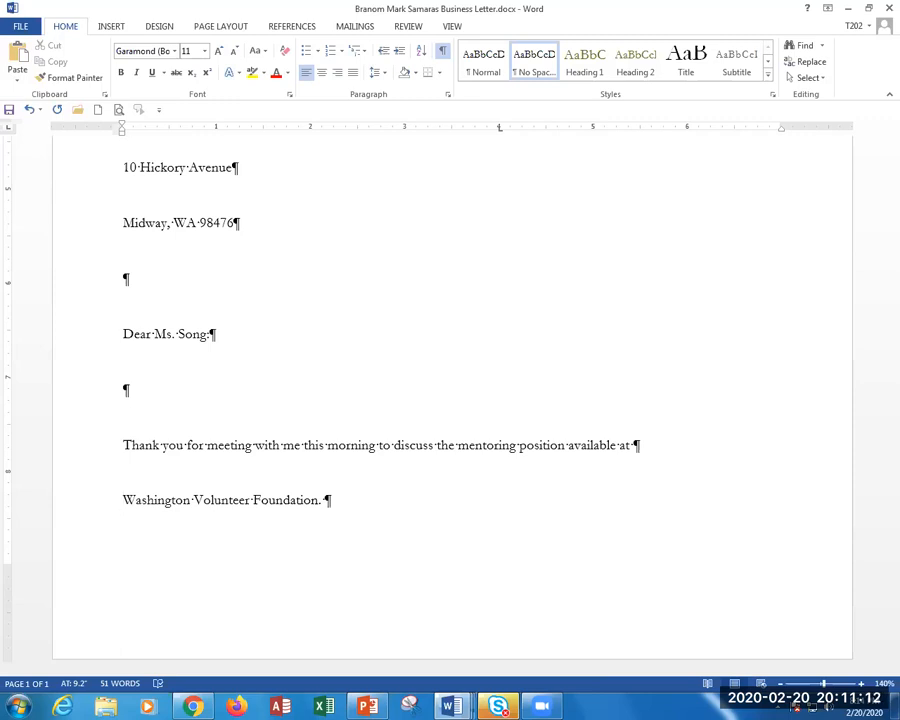
pyautogui.press('BackSpace')
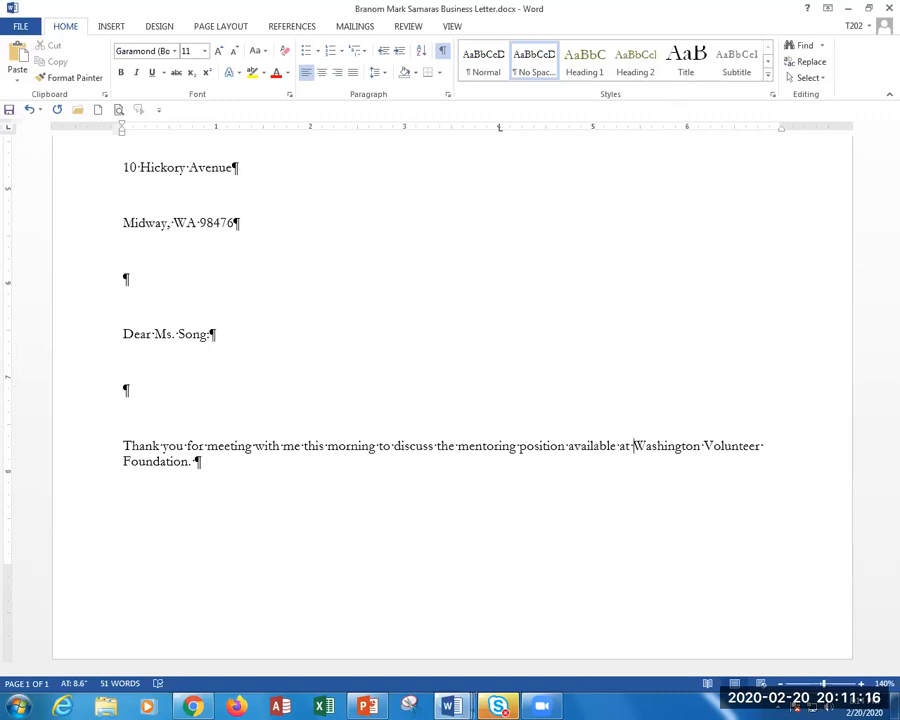
pyautogui.hotkey('shift', 'Return')
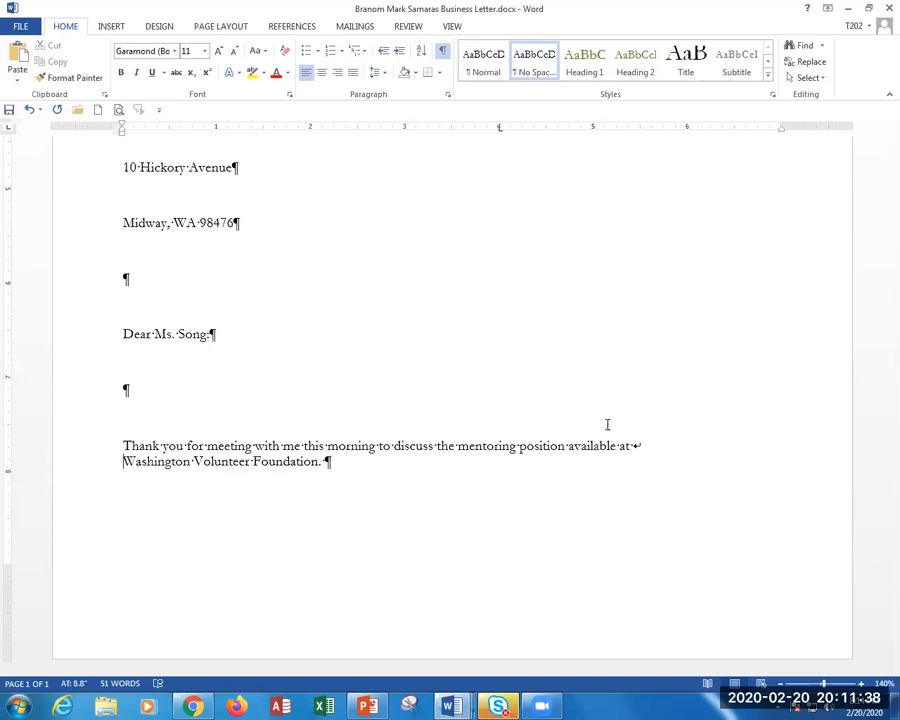
pyautogui.press('BackSpace')
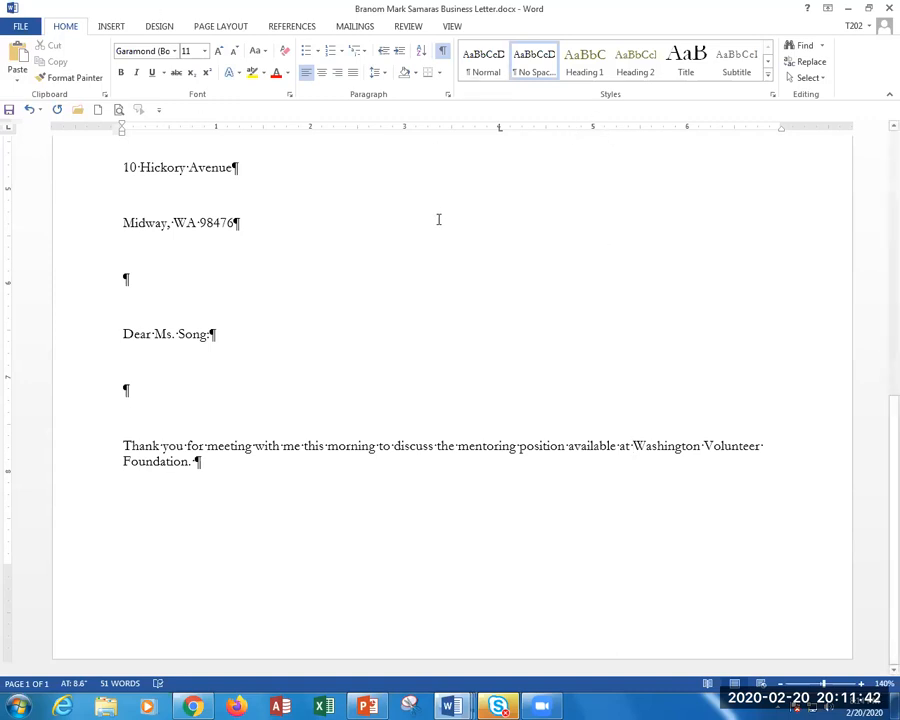
# Step: Set the spacing after all paragraphs in the letter to 0 pt
pyautogui.hotkey('ctrl', 'a')
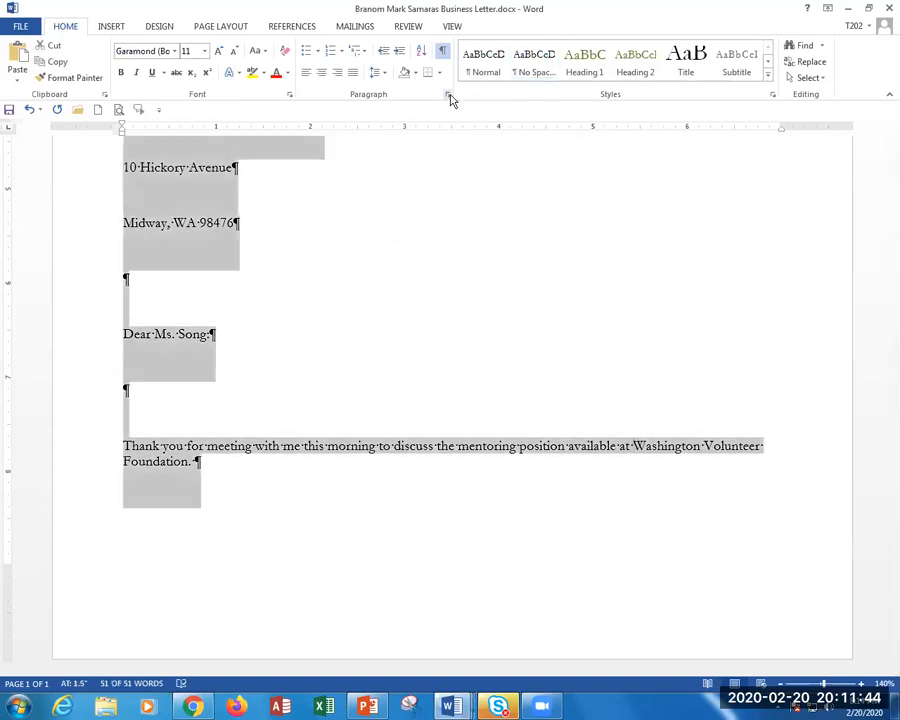
pyautogui.click(447, 94)
pyautogui.click(451, 446)
pyautogui.click(451, 446)
pyautogui.click(451, 446)
pyautogui.click(451, 439)
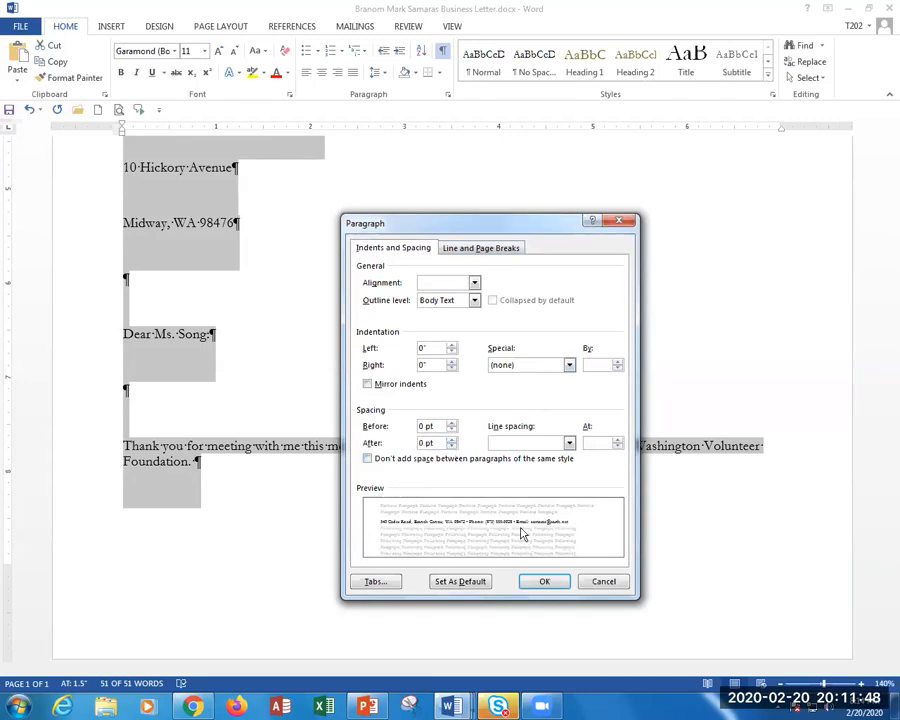
pyautogui.click(545, 581)
pyautogui.click(402, 478)
pyautogui.scroll(5, 402, 478)
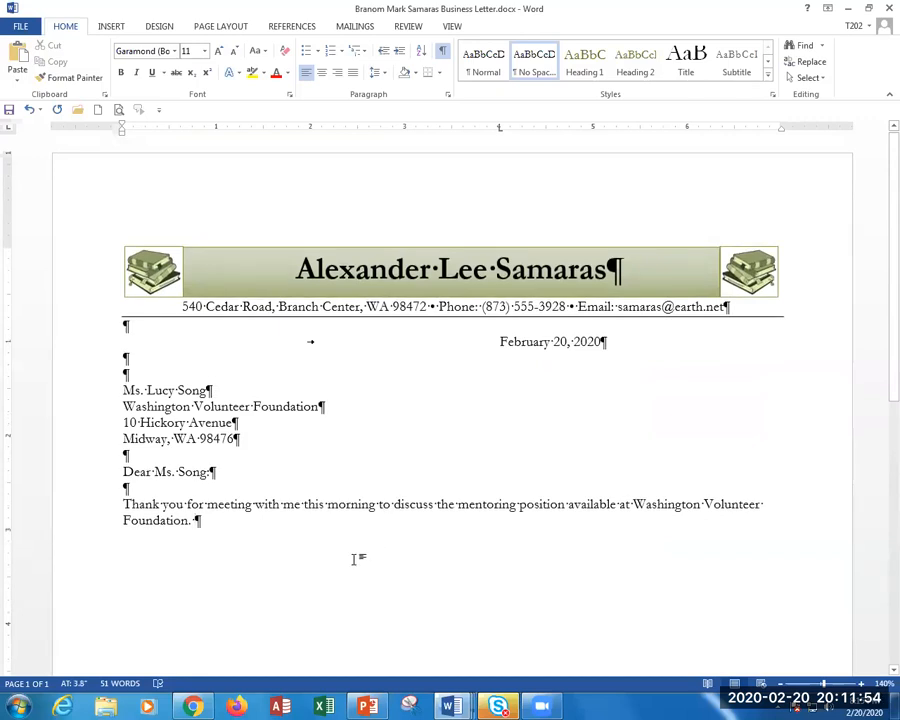
# Step: Try a manual line break before "Washington Volunteer Foundation" with filler text at the sentence's start, and remove both
pyautogui.click(633, 504)
pyautogui.hotkey('shift', 'Return')
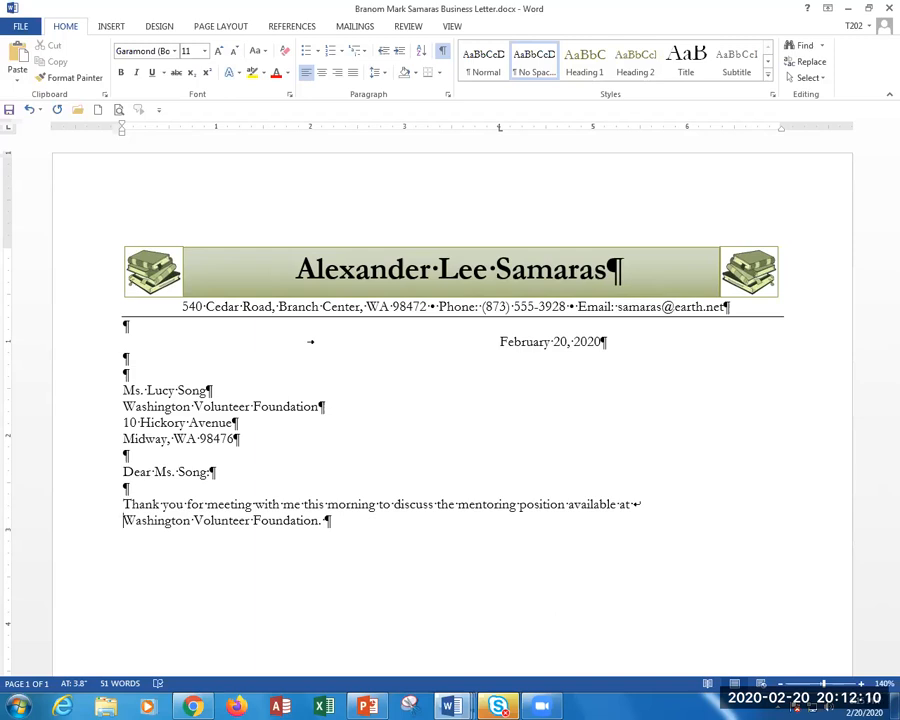
pyautogui.click(124, 505)
pyautogui.write('asadsadsadsadsadsadsadsad')
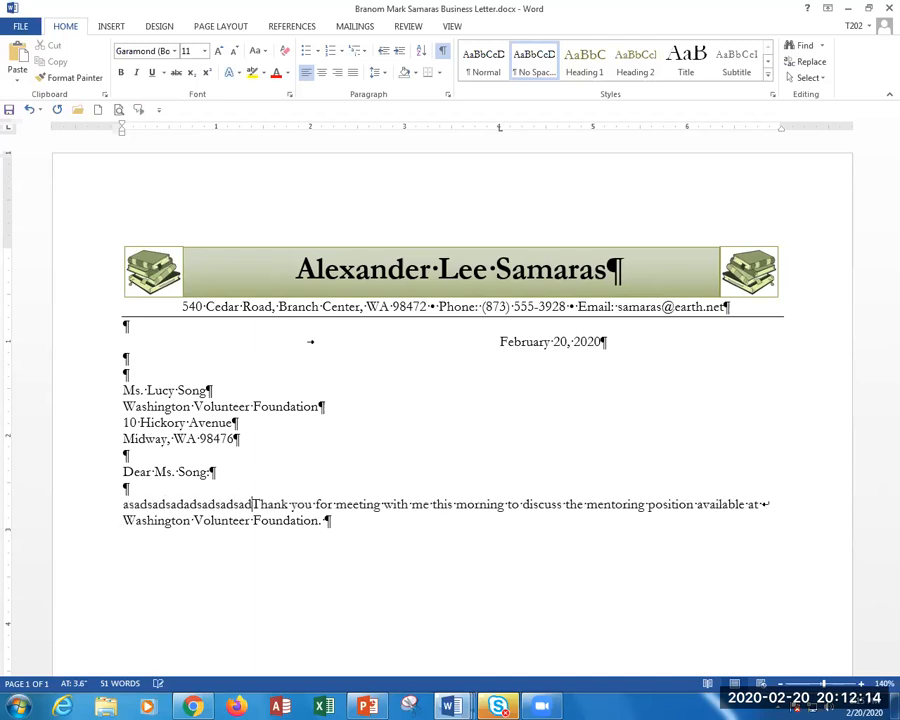
pyautogui.write('sadsadsa')
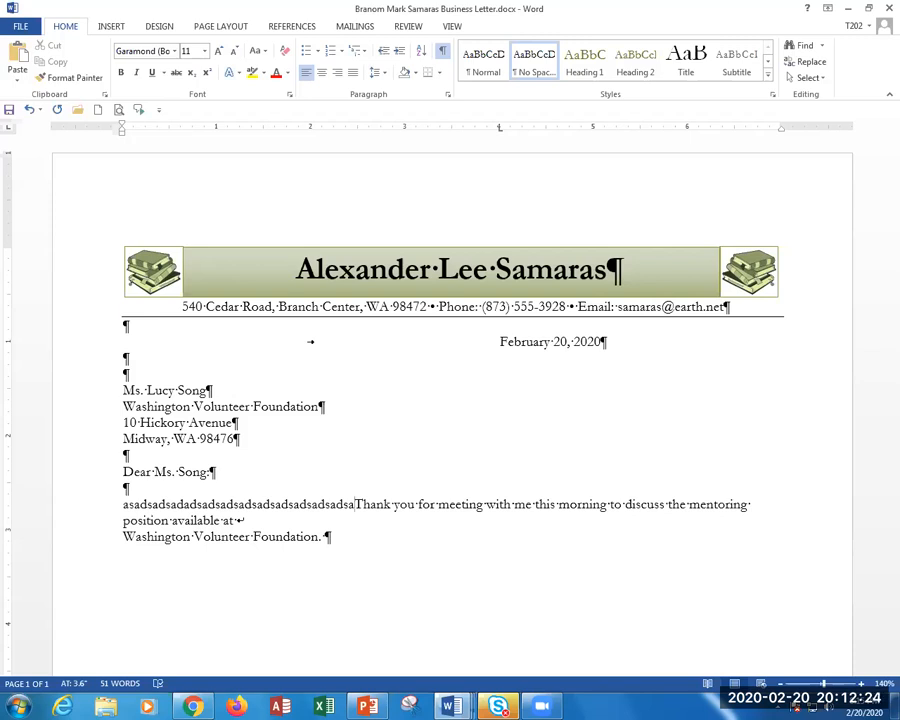
pyautogui.hotkey('ctrl', 'BackSpace')
pyautogui.press('End')
pyautogui.press('Delete')
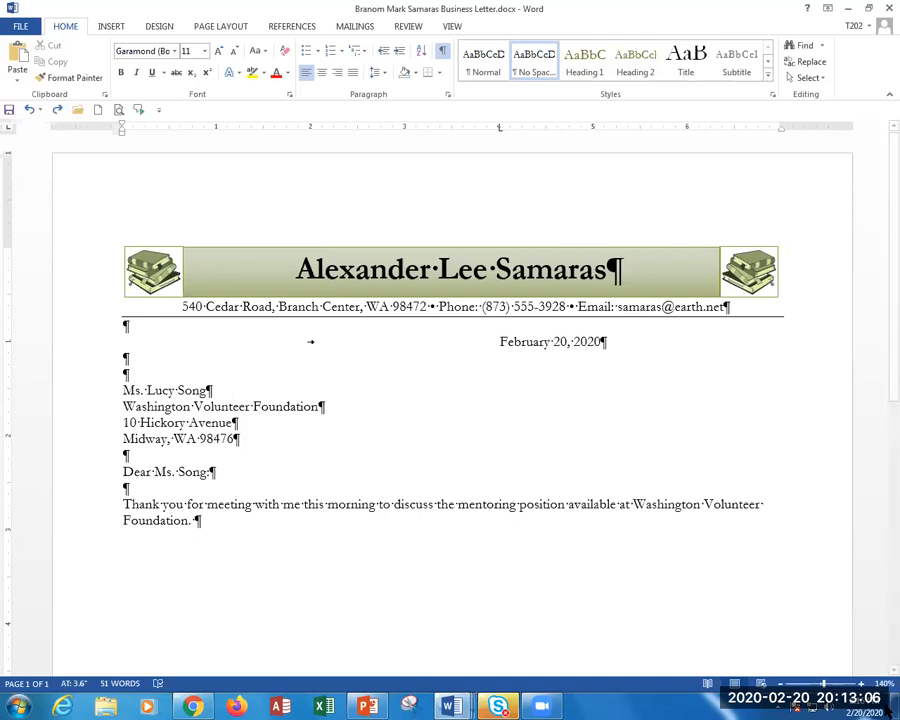
# Step: Replace the space between "Washington" and "Volunteer" in the body sentence with a nonbreaking space
pyautogui.hotkey('ctrl', 'Right')
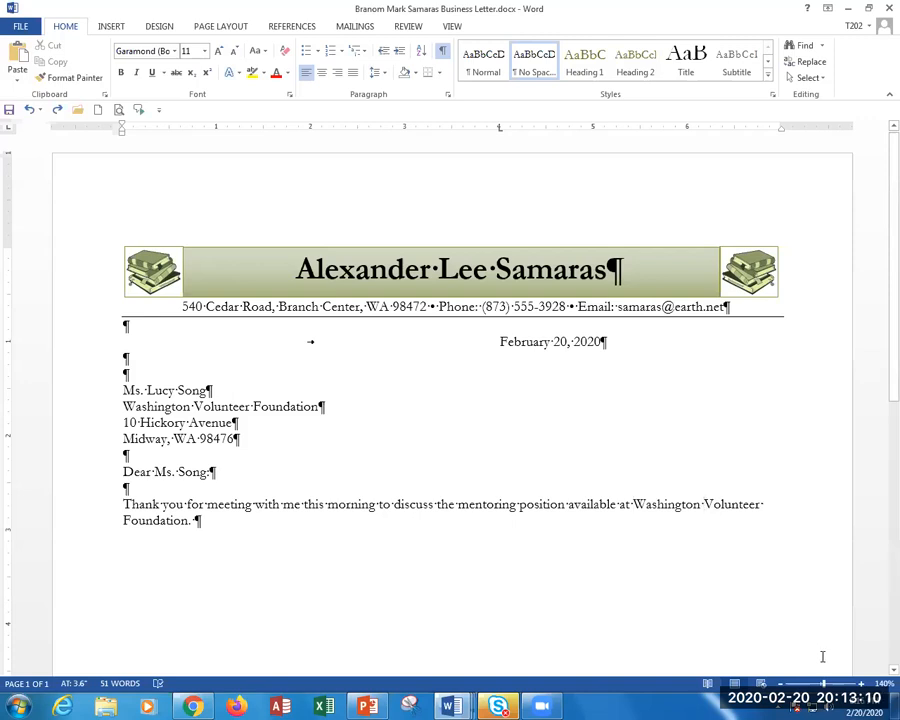
pyautogui.press('BackSpace')
pyautogui.scroll(17, 693, 518)
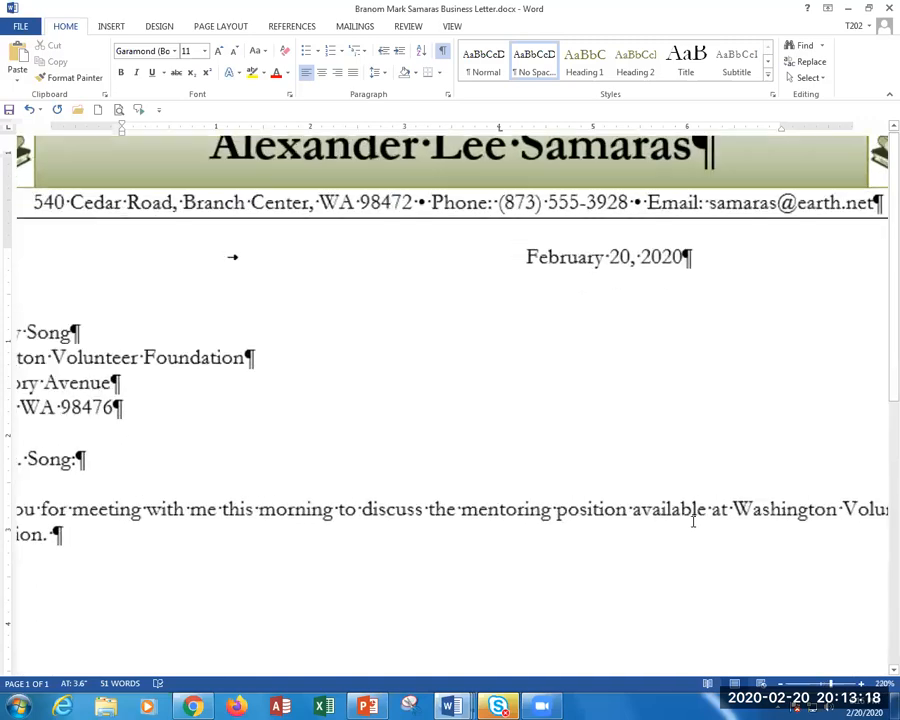
pyautogui.scroll(10, 693, 518)
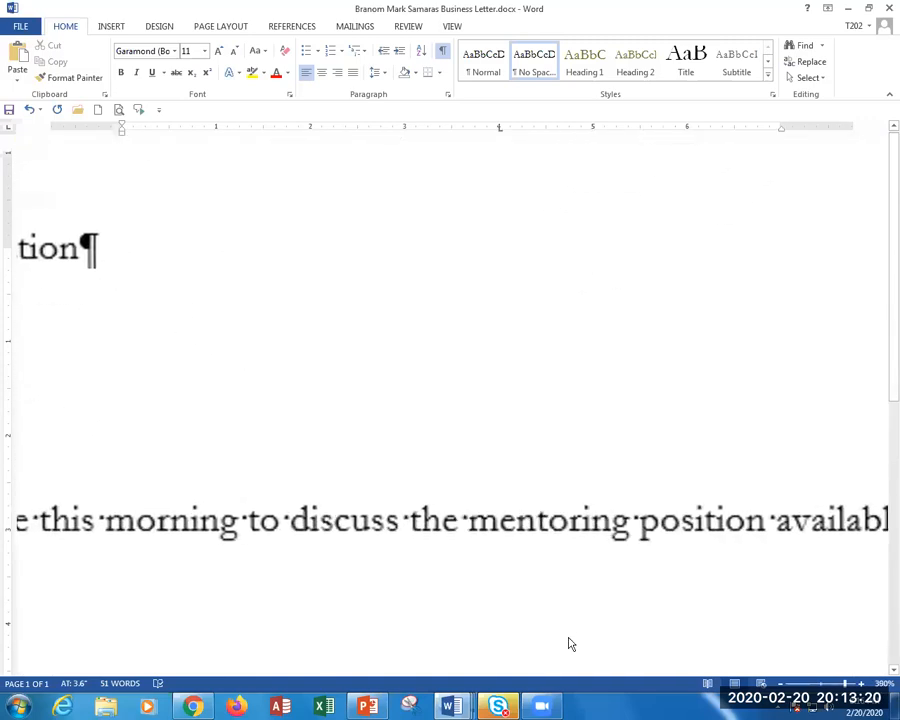
pyautogui.moveTo(442, 670); pyautogui.dragTo(826, 654)
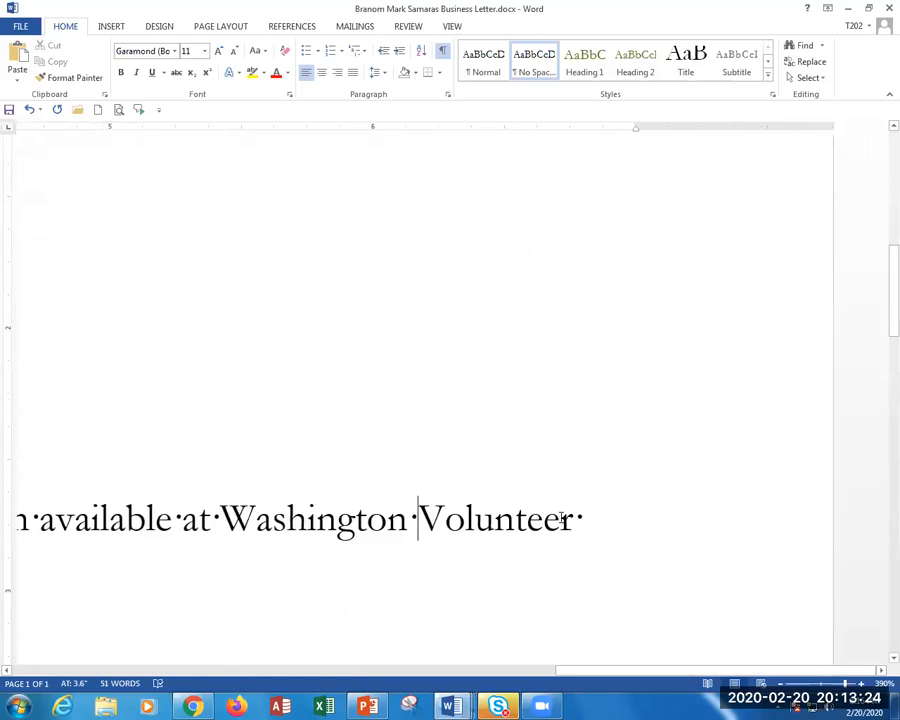
pyautogui.press('BackSpace')
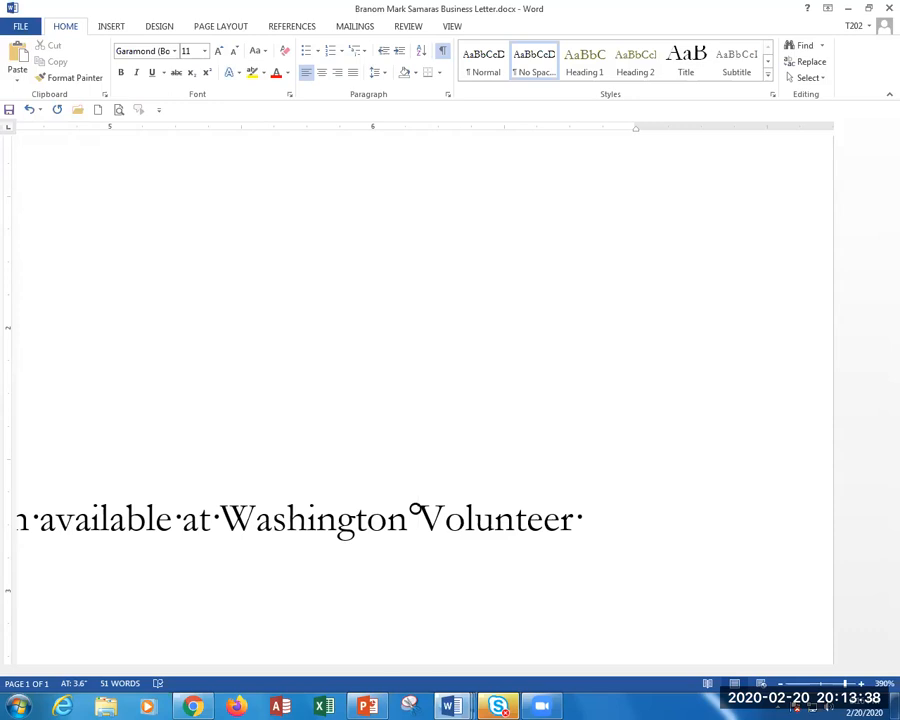
# Step: Replace the space between "Volunteer" and "Foundation" in the body sentence with a nonbreaking space
pyautogui.press('Right')
pyautogui.press('Right')
pyautogui.press('Right')
pyautogui.press('Right')
pyautogui.press('Right')
pyautogui.press('Right')
pyautogui.press('Right')
pyautogui.press('Right')
pyautogui.press('Right')
pyautogui.press('Right')
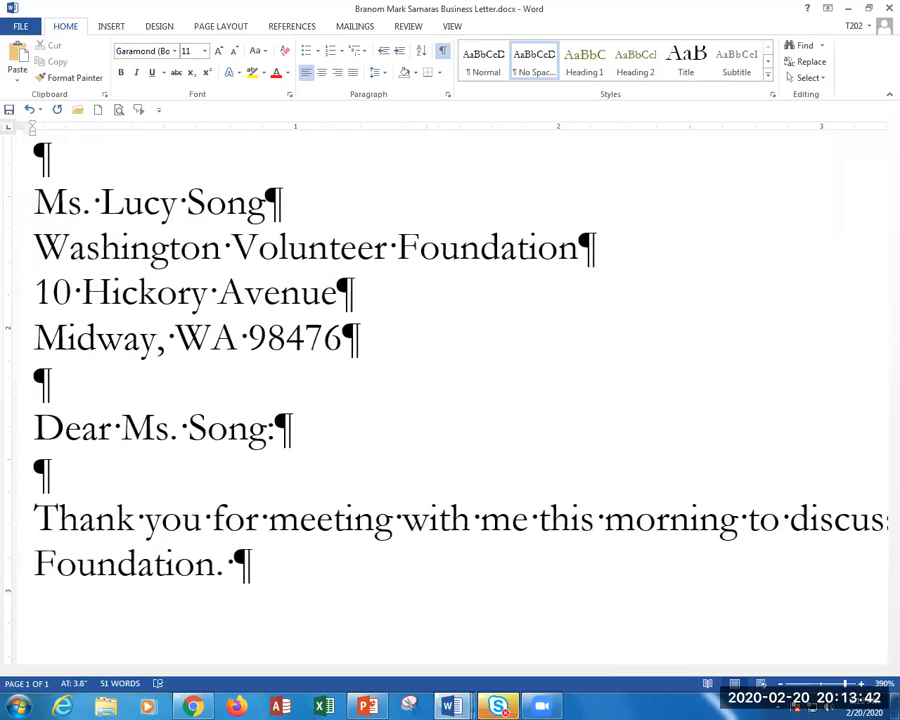
pyautogui.press('BackSpace')
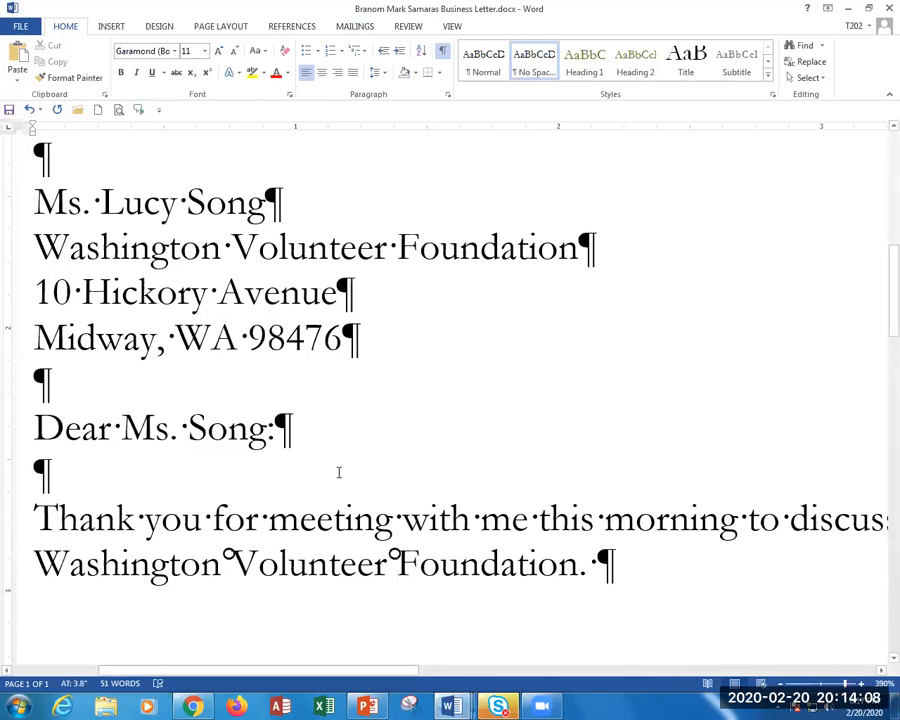
pyautogui.keyDown('ctrl'); pyautogui.scroll(-4, 338, 474); pyautogui.keyUp('ctrl')
pyautogui.keyDown('ctrl'); pyautogui.scroll(-20, 336, 477); pyautogui.keyUp('ctrl')
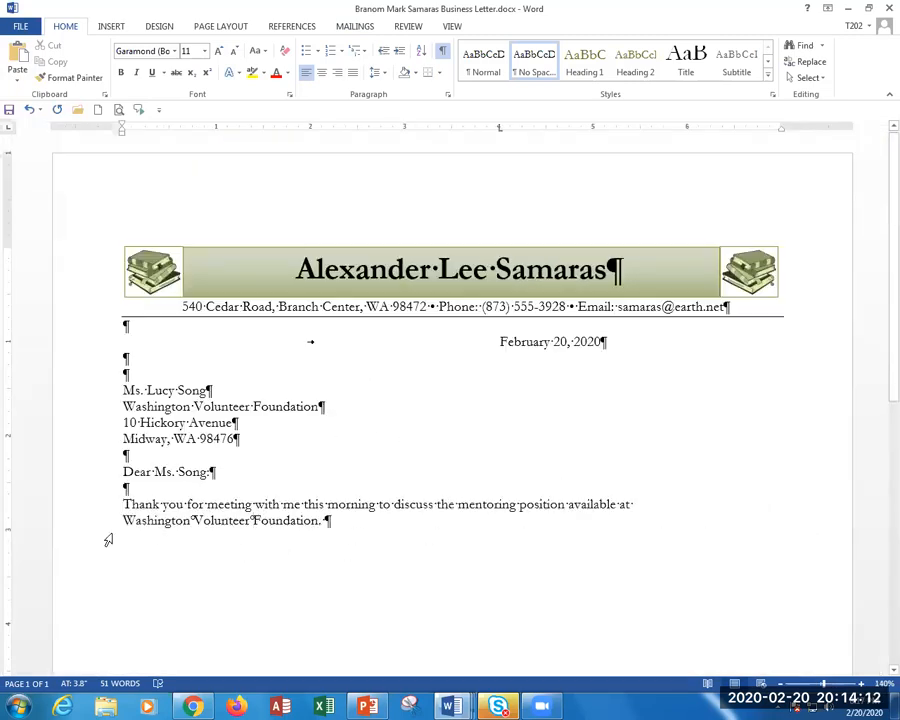
# Step: Highlight "Washington Volunteer Foundation" in the body sentence and hide the formatting marks
pyautogui.moveTo(123, 520); pyautogui.dragTo(320, 520)
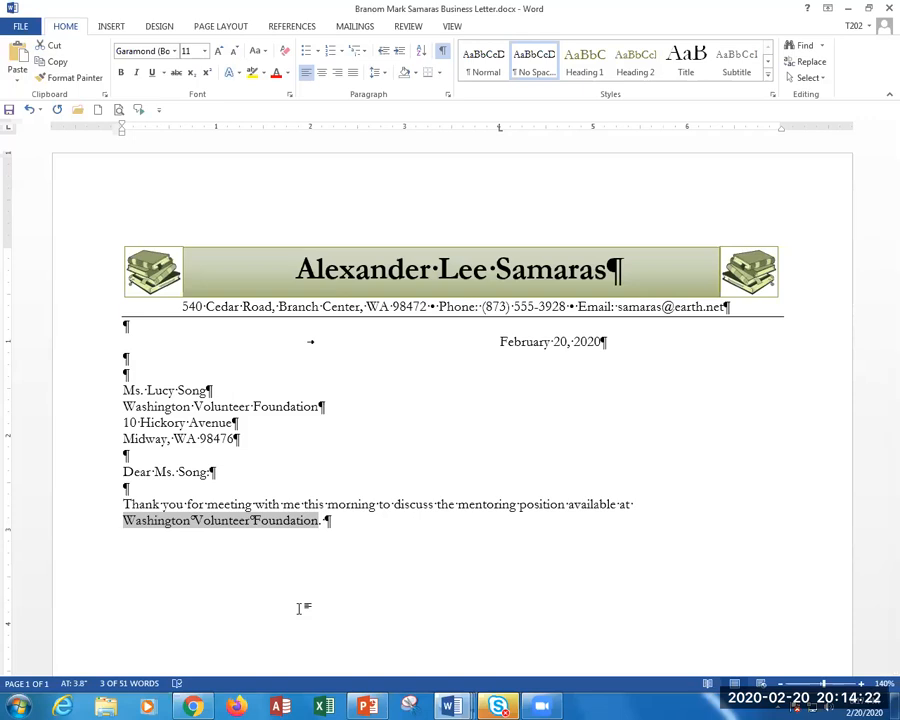
pyautogui.click(442, 50)
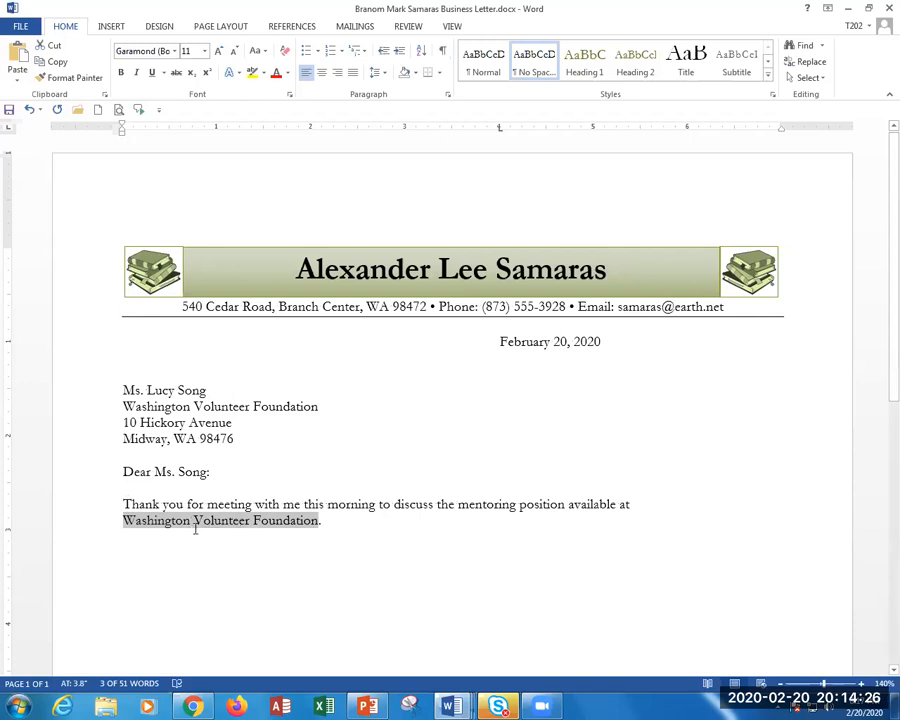
pyautogui.click(260, 530)
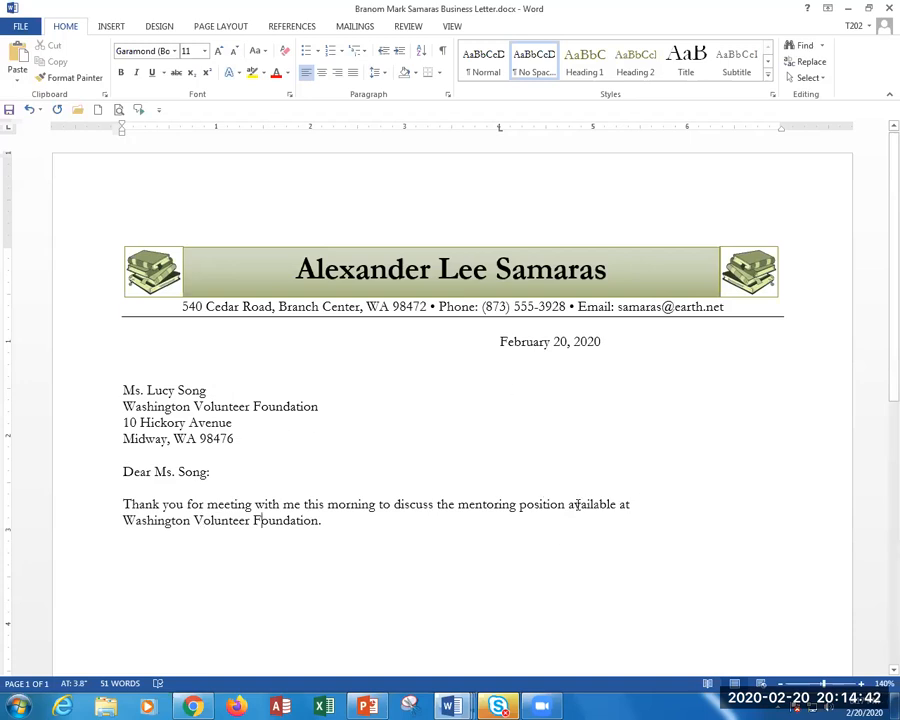
# Step: Delete "available at" from the body sentence, keeping "mentoring position" ahead of "Washington Volunteer Foundation"
pyautogui.click(638, 505)
pyautogui.press('BackSpace')
pyautogui.press('BackSpace')
pyautogui.press('BackSpace')
pyautogui.press('BackSpace')
pyautogui.press('BackSpace')
pyautogui.press('BackSpace')
pyautogui.press('BackSpace')
pyautogui.press('BackSpace')
pyautogui.press('BackSpace')
pyautogui.press('BackSpace')
pyautogui.press('BackSpace')
pyautogui.press('BackSpace')
pyautogui.press('BackSpace')
pyautogui.press('BackSpace')
pyautogui.press('BackSpace')
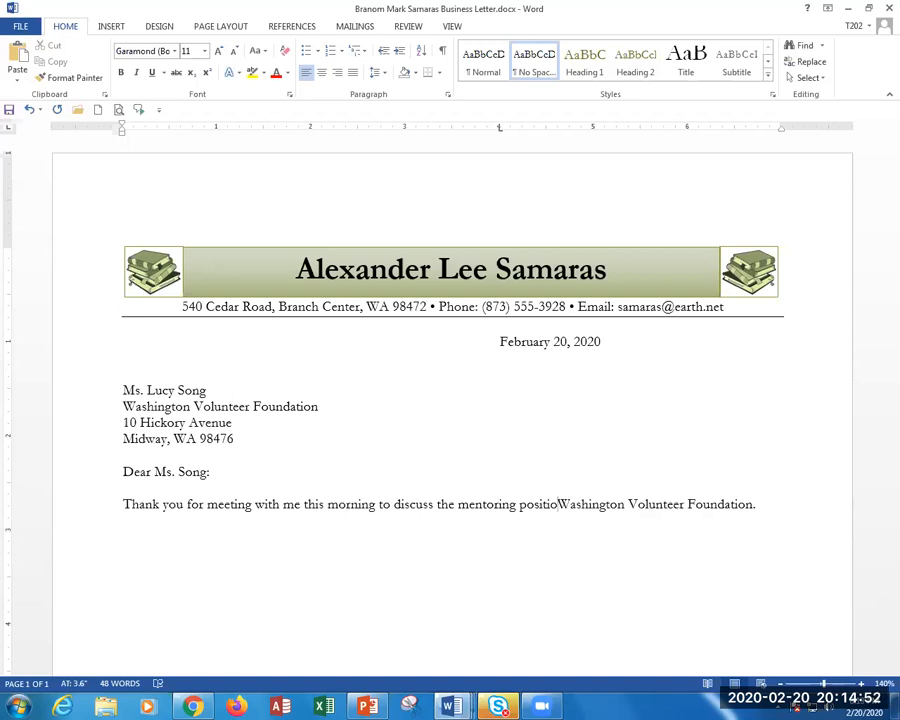
pyautogui.write('n')
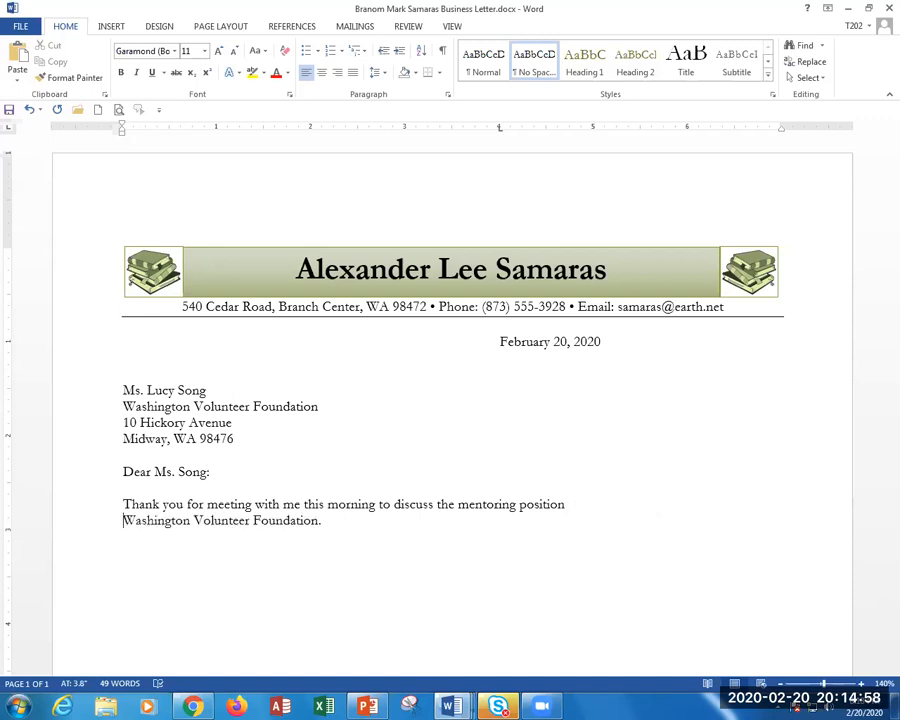
# Step: Remove the extra spacing after "position" to bring "Washington Volunteer Foundation" back onto the same line
pyautogui.press('BackSpace')
pyautogui.press('BackSpace')
pyautogui.press('BackSpace')
pyautogui.press('BackSpace')
pyautogui.press('BackSpace')
pyautogui.press('BackSpace')
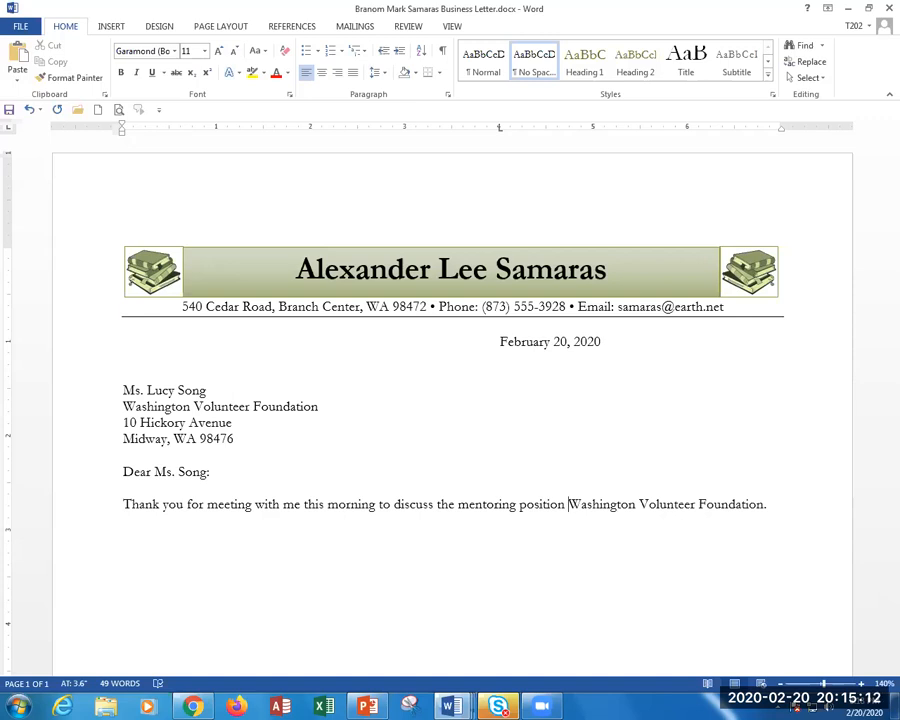
# Step: Insert "available at" between "mentoring position" and "Washington Volunteer Foundation" in the body sentence
pyautogui.write('at')
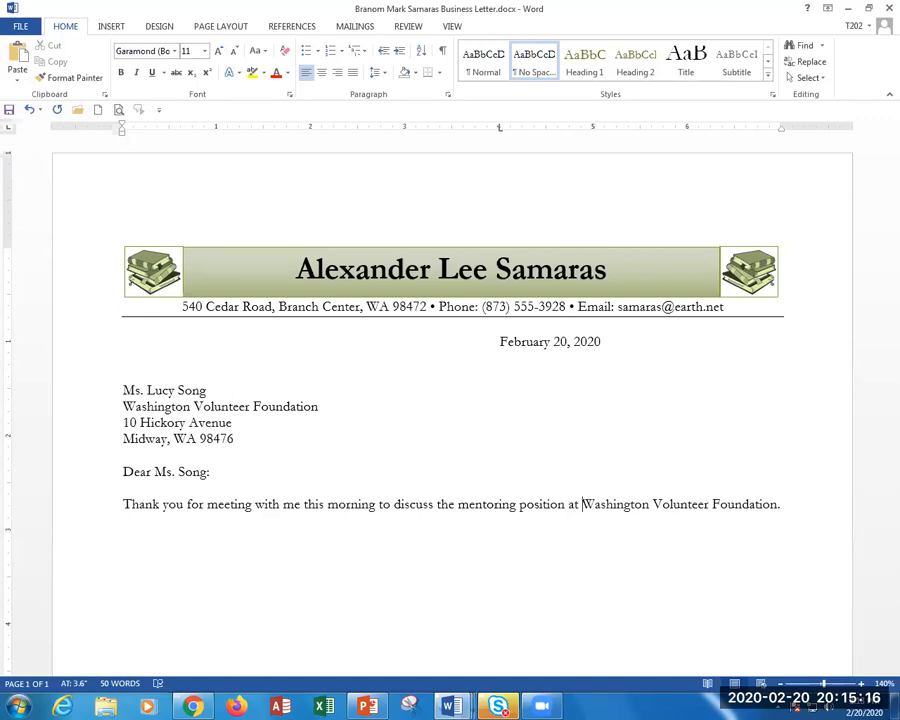
pyautogui.press('Left')
pyautogui.press('Left')
pyautogui.press('Left')
pyautogui.press('Left')
pyautogui.press('Left')
pyautogui.press('Left')
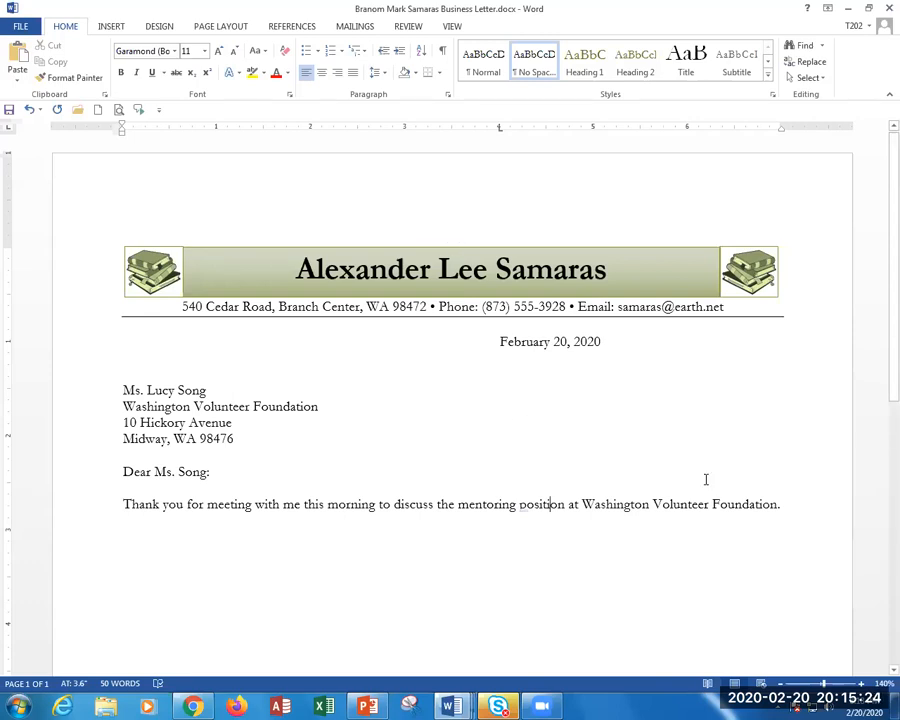
pyautogui.press('Right')
pyautogui.write('avai')
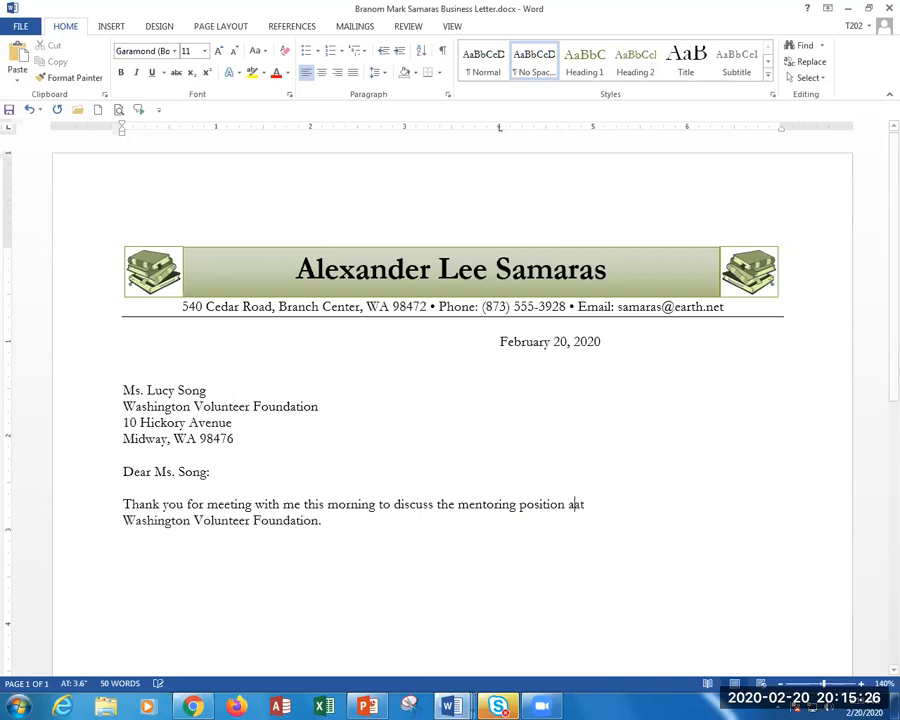
pyautogui.write('lable a')
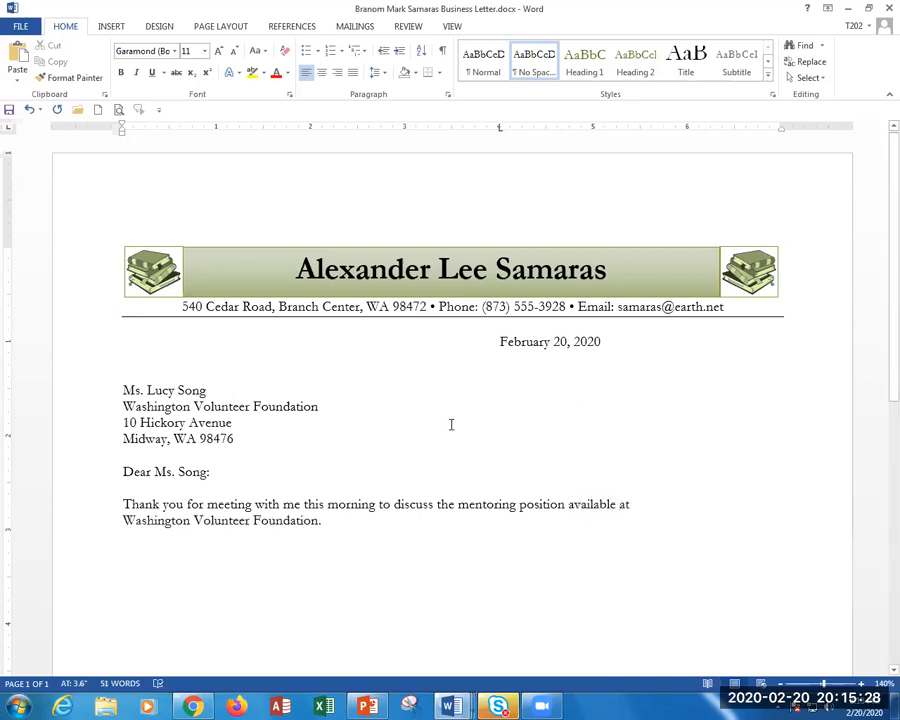
# Step: Continue the body paragraph with "I truly enjoyed our conversation and am excited about the possibility of volunteering with your Branch Center team."
pyautogui.click(350, 514)
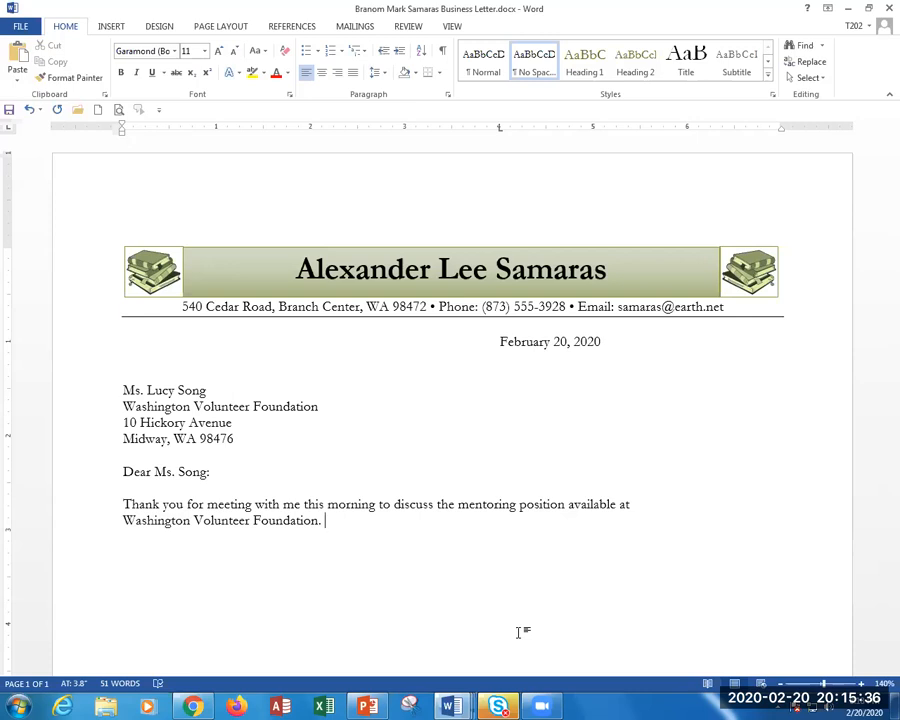
pyautogui.write('I truly enjoyed our')
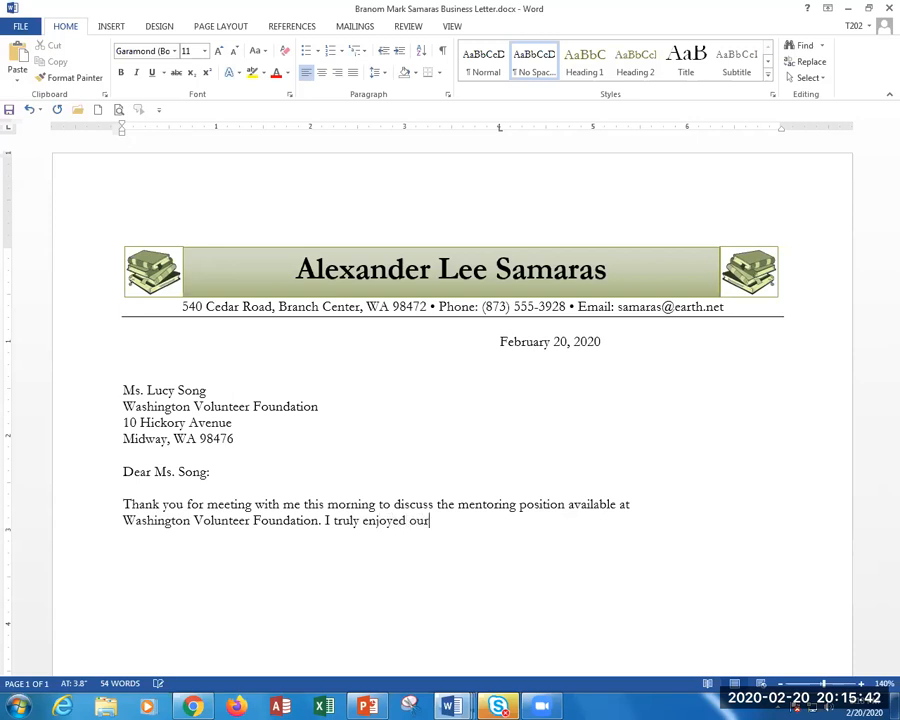
pyautogui.write(' conversation ')
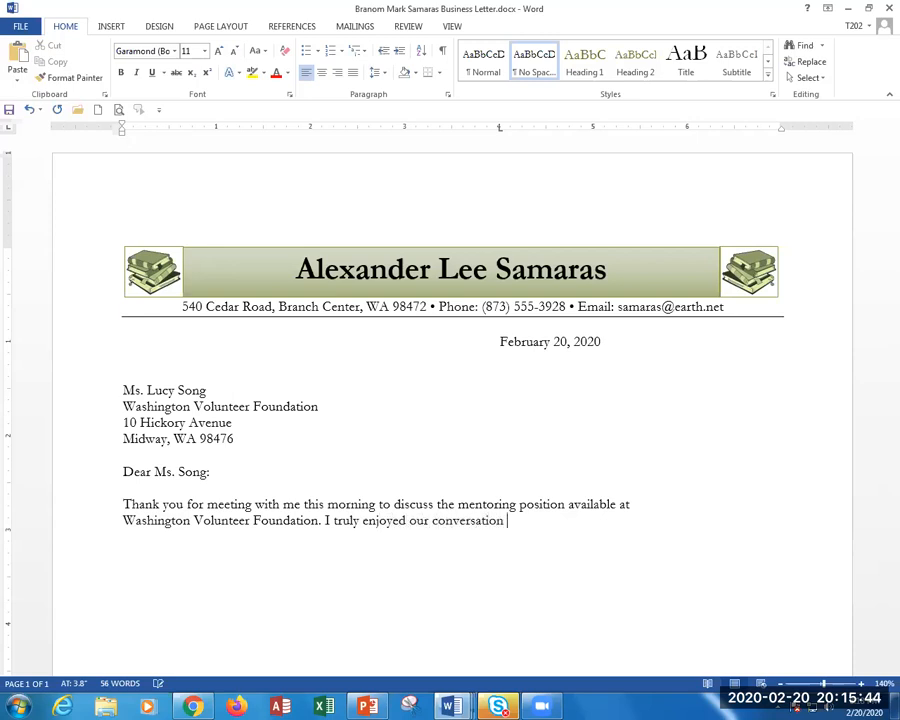
pyautogui.write('and am excit')
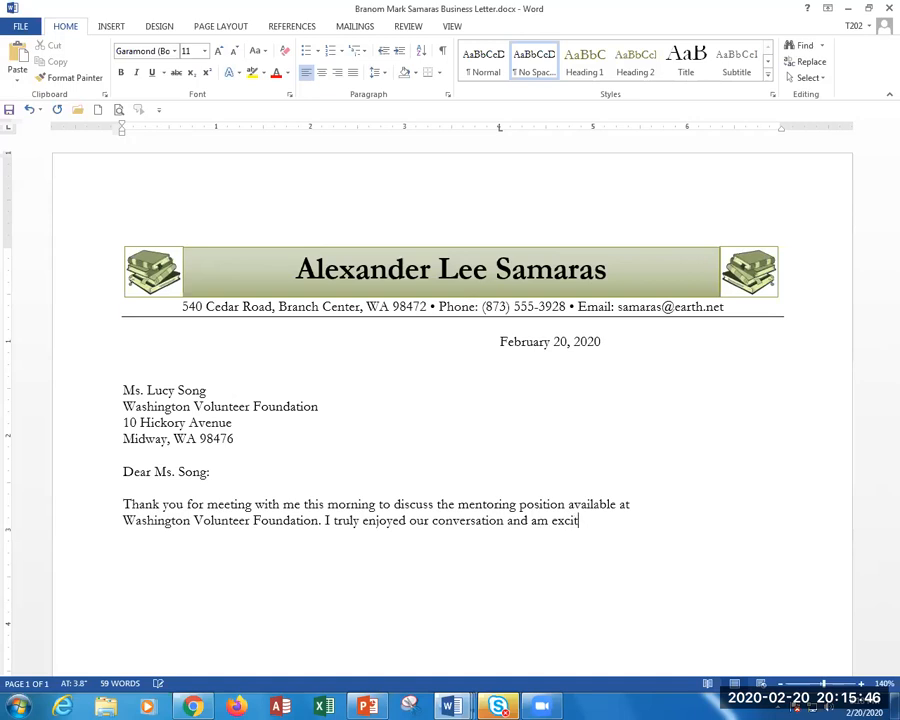
pyautogui.write('ed about the pos')
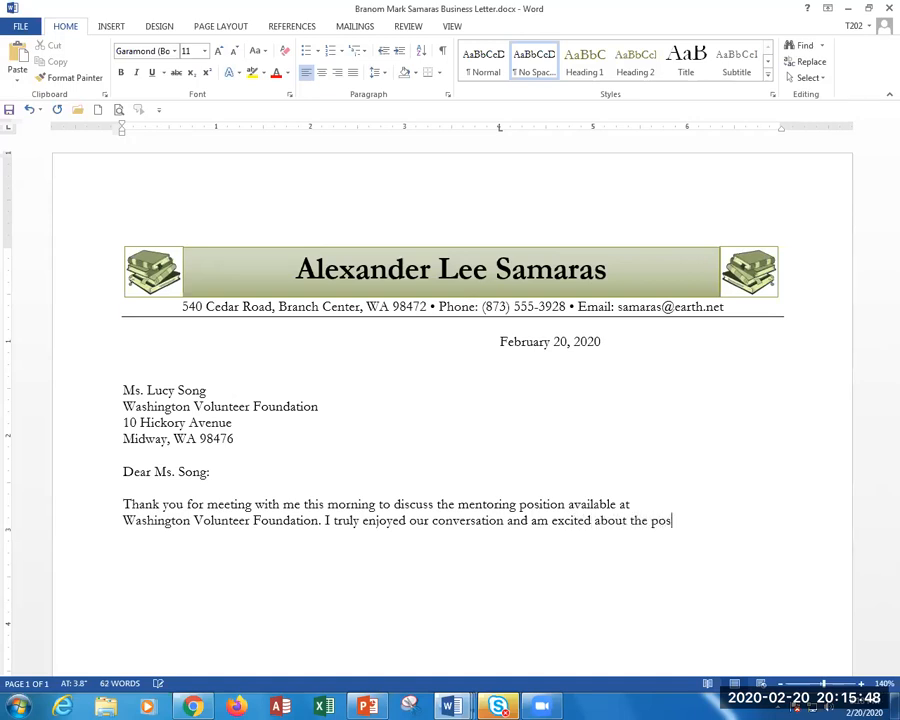
pyautogui.write('sibility of vo')
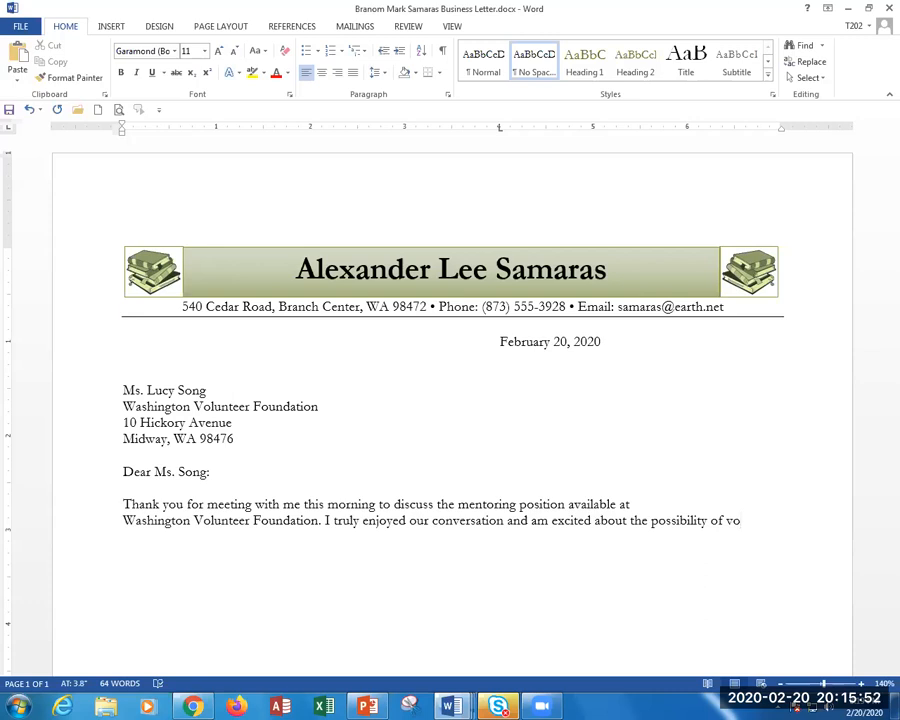
pyautogui.write('lunteering ')
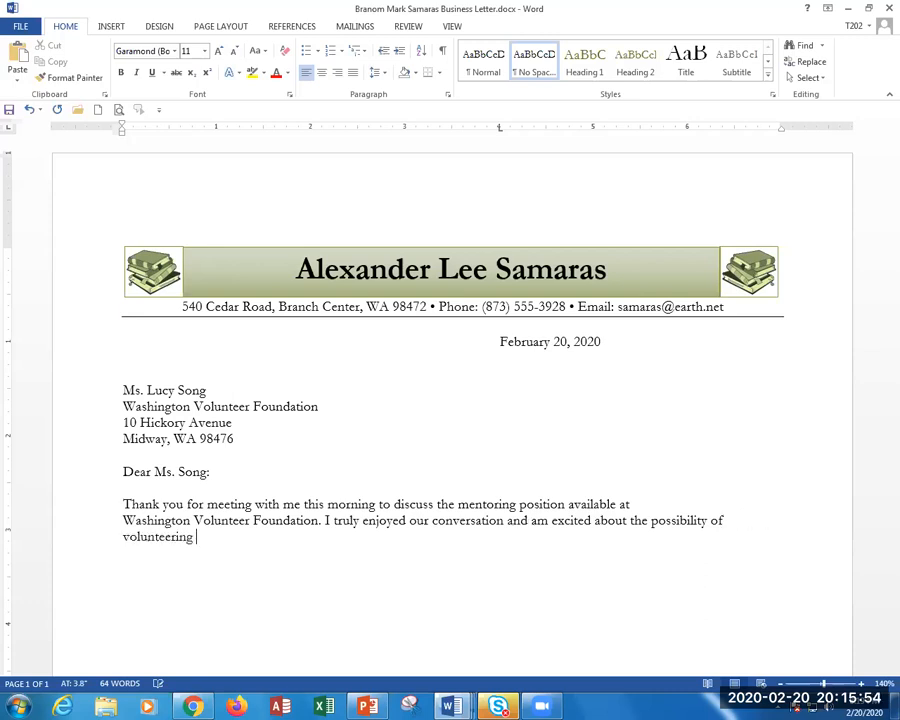
pyautogui.write('with your Bran')
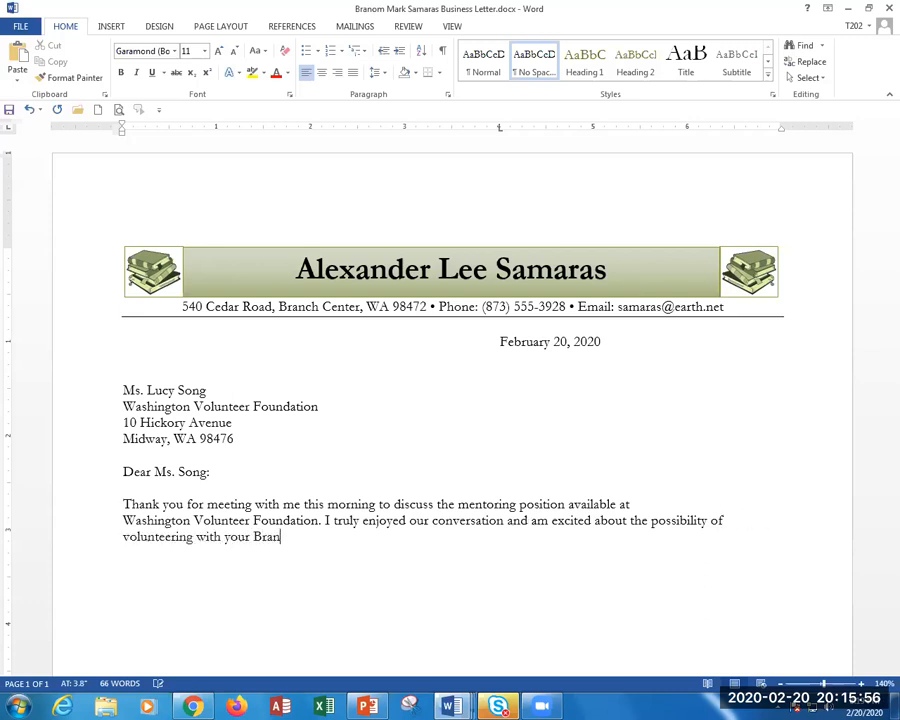
pyautogui.write('ce Center team.')
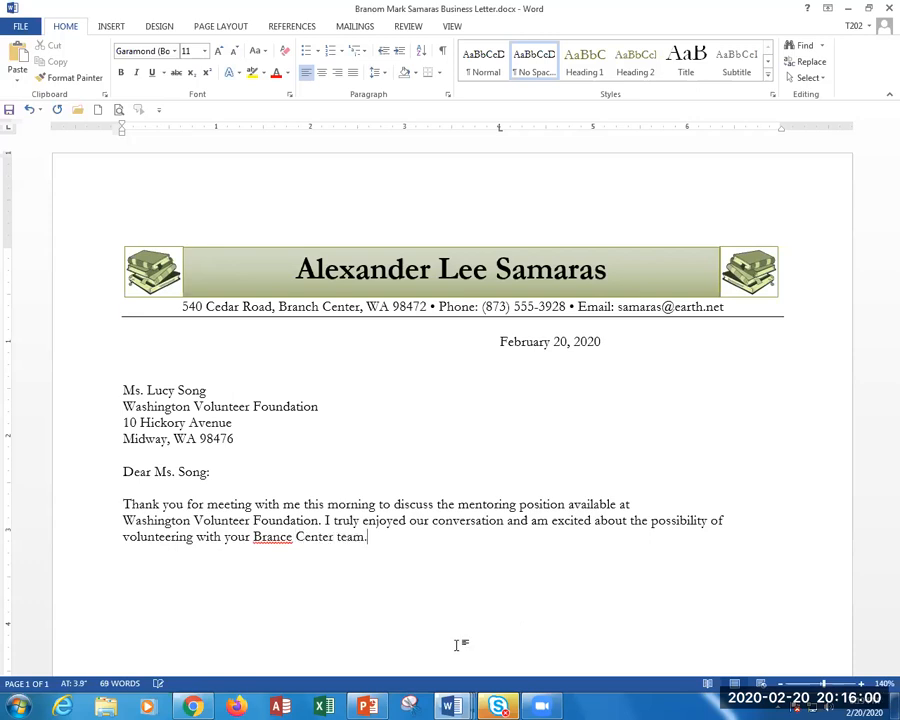
pyautogui.click(289, 536)
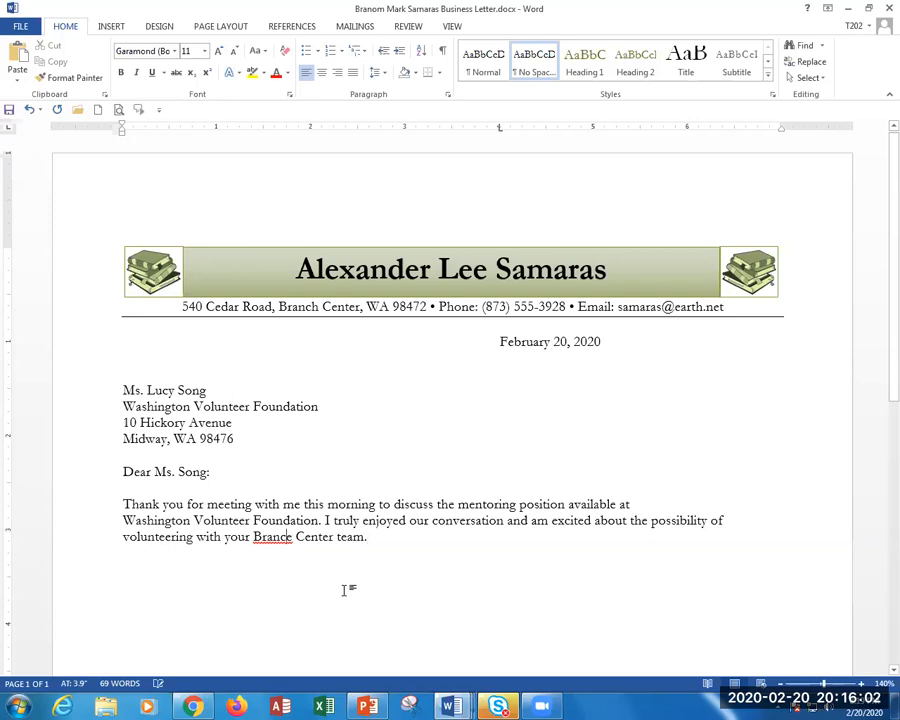
pyautogui.write('h')
pyautogui.press('Delete')
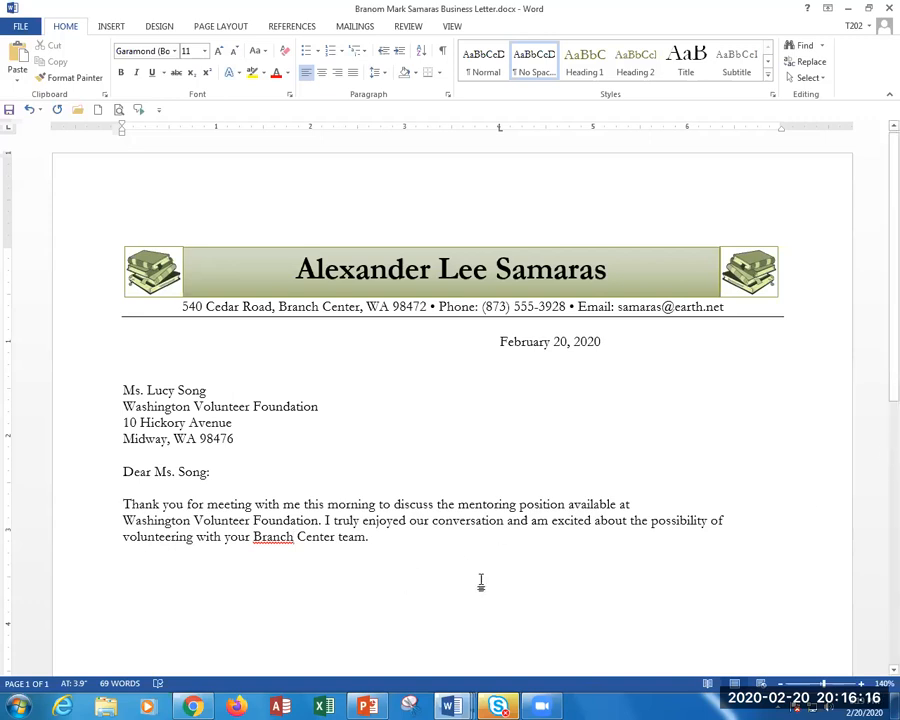
pyautogui.hotkey('ctrl', 'Left')
pyautogui.rightClick(281, 532)
pyautogui.press('Escape')
# Step: End the body paragraph with "The table below outlines my volunteer service background:"
pyautogui.click(425, 541)
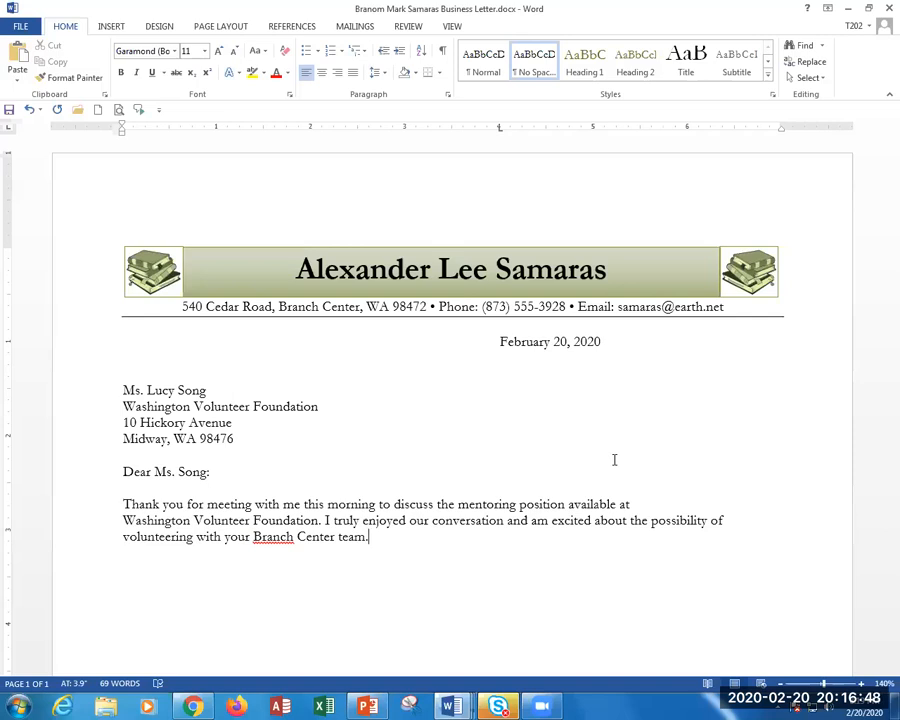
pyautogui.write('The table below')
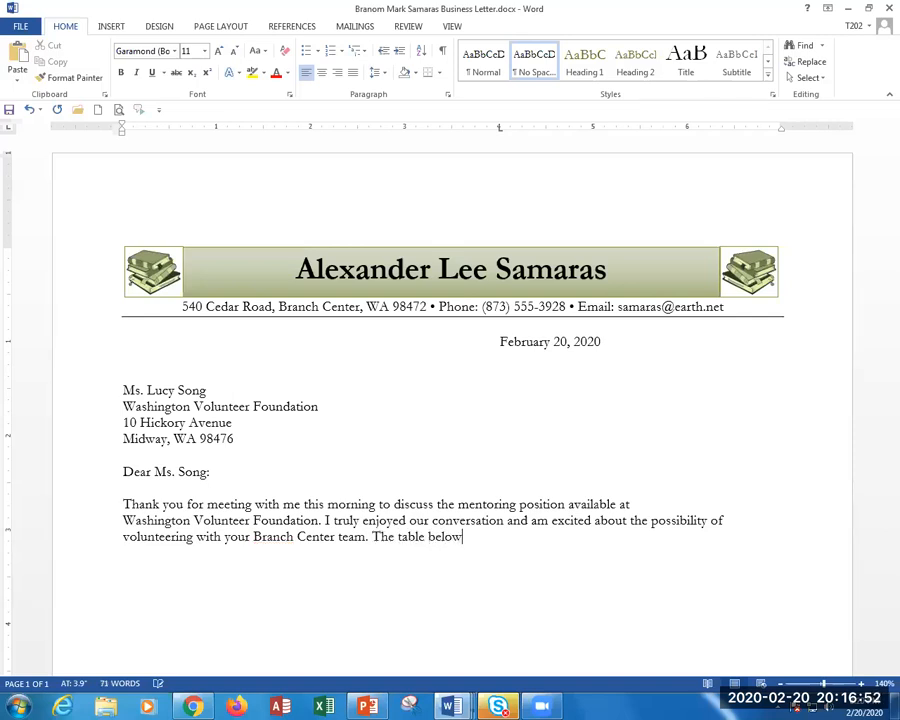
pyautogui.write(' outlines my volunett')
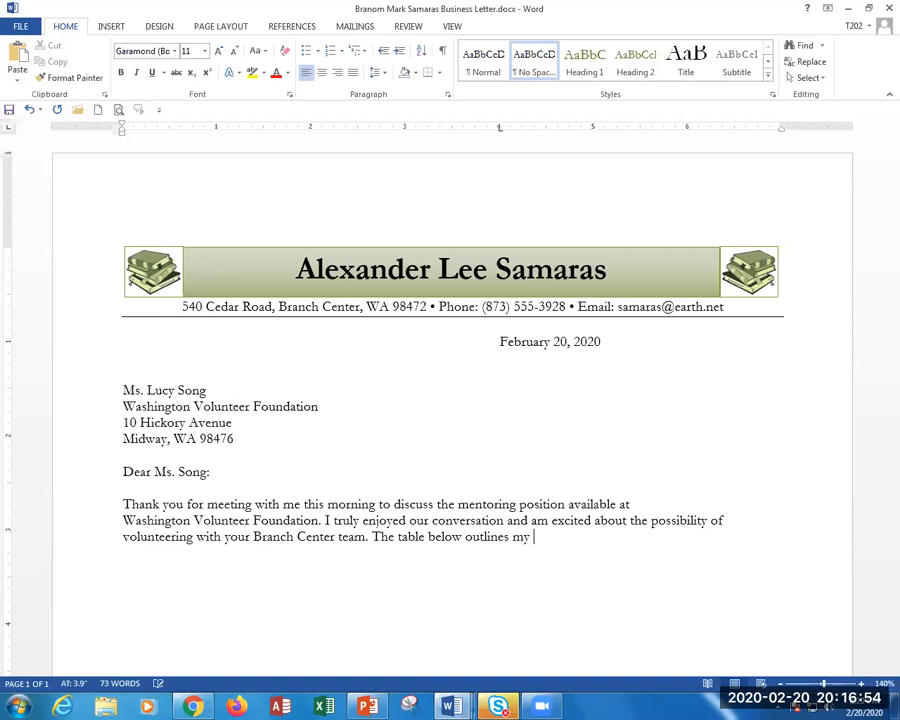
pyautogui.press('BackSpace')
pyautogui.press('BackSpace')
pyautogui.press('BackSpace')
pyautogui.write('teer service background:')
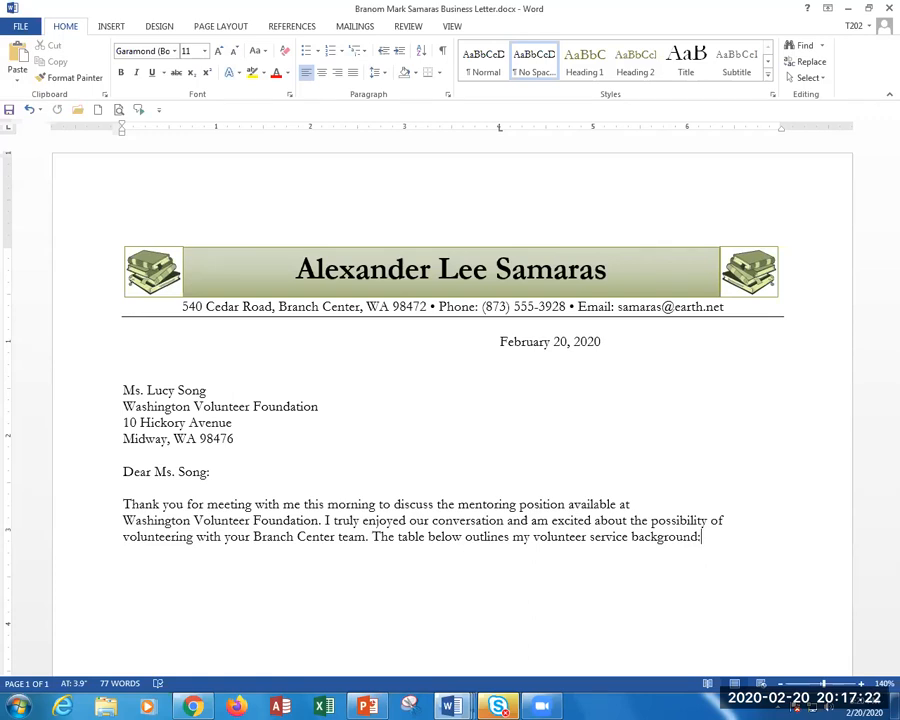
# Step: Insert a table with three columns and one row in a new paragraph below the body text
pyautogui.press('Return')
pyautogui.press('Return')
pyautogui.click(113, 27)
pyautogui.click(95, 76)
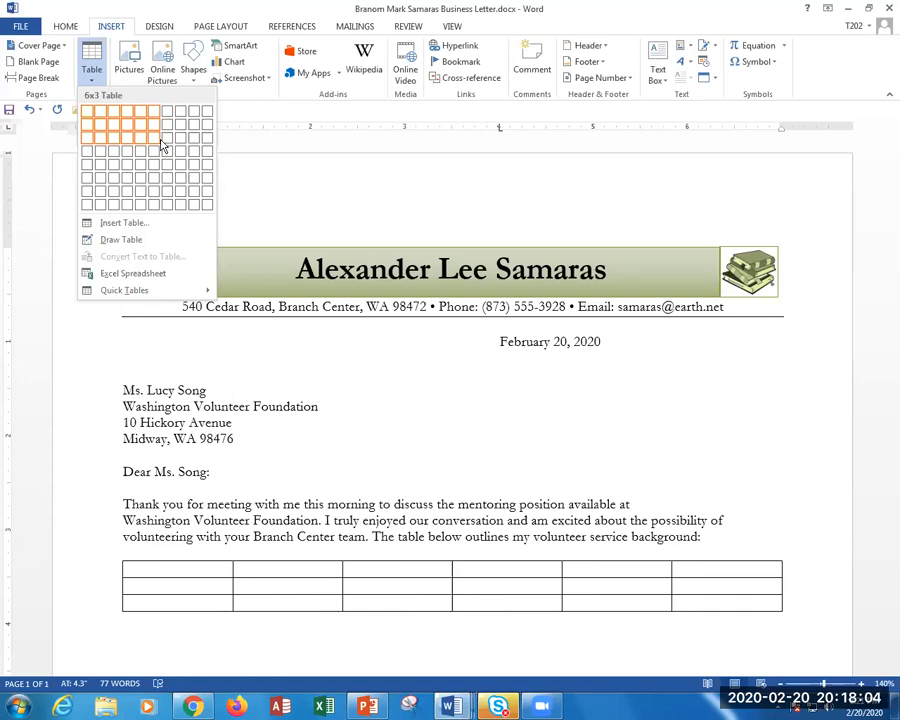
pyautogui.click(114, 117)
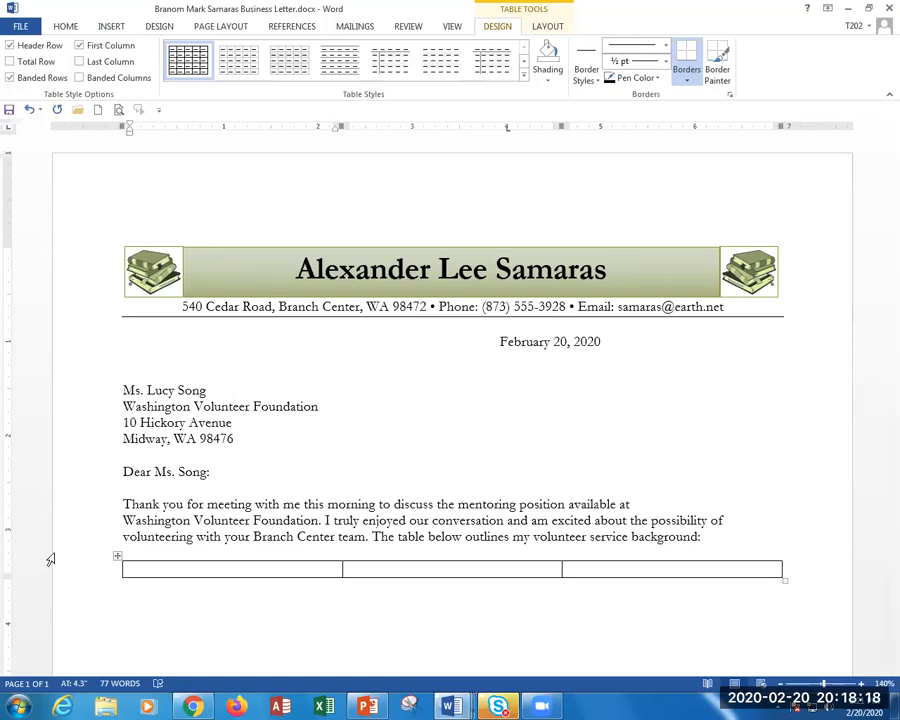
# Step: Fill the table's first row with the column headings "Organization", "Primary Responsibility" and "Term of Service"
pyautogui.write('Organization')
pyautogui.press('Tab')
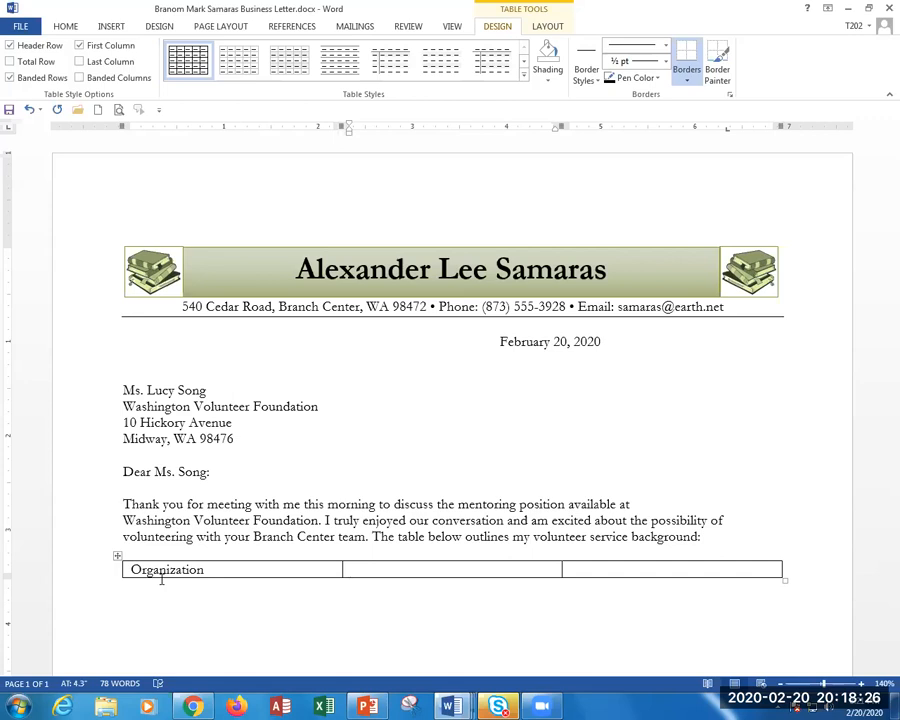
pyautogui.write('Primaty R')
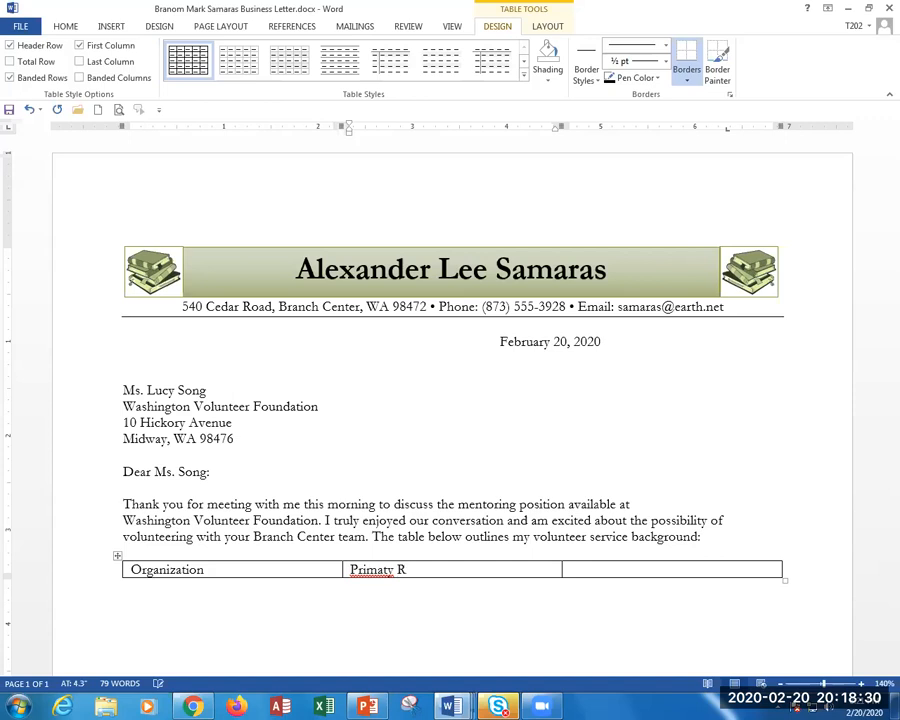
pyautogui.write('es')
pyautogui.press('BackSpace')
pyautogui.press('BackSpace')
pyautogui.press('BackSpace')
pyautogui.press('BackSpace')
pyautogui.press('BackSpace')
pyautogui.press('BackSpace')
pyautogui.write('y Responsibility')
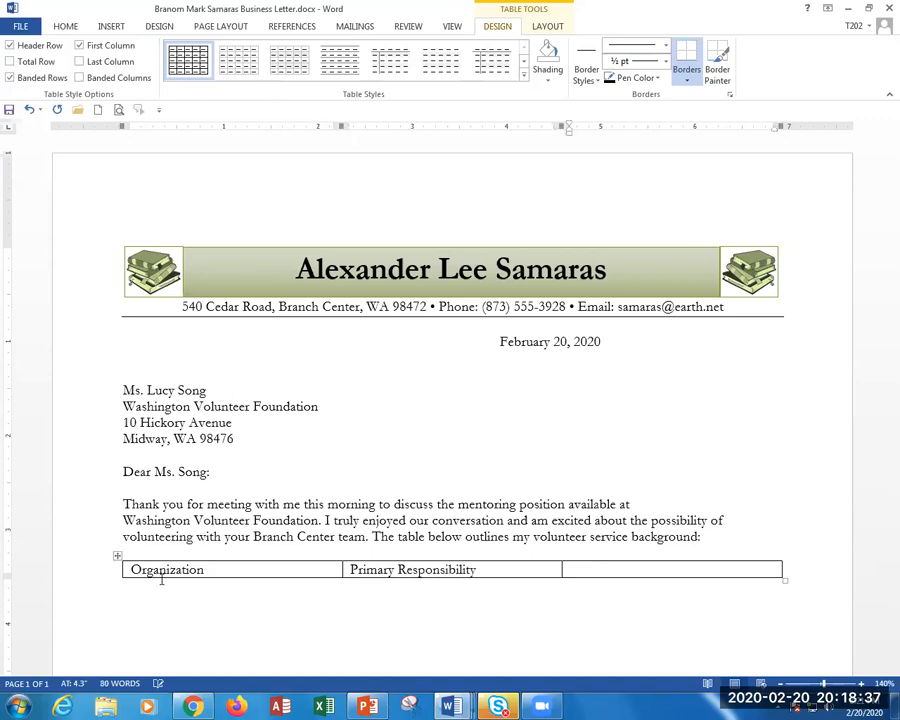
pyautogui.press('Tab')
pyautogui.write('Term of Service')
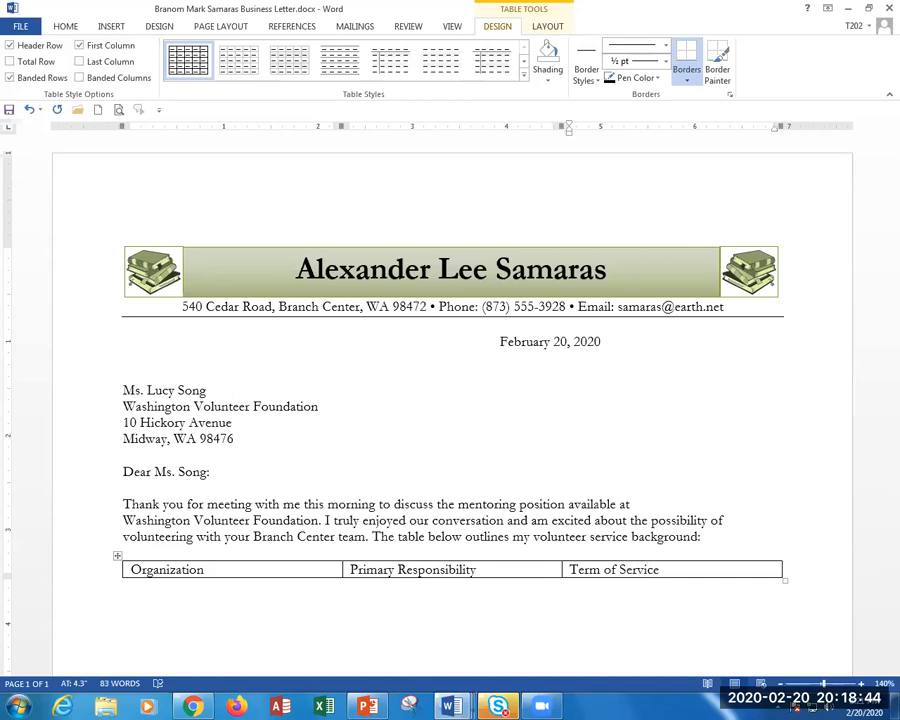
# Step: Add a table row with "Branch Center School District", "Tutor" and "6 years"
pyautogui.scroll(-3, 233, 521)
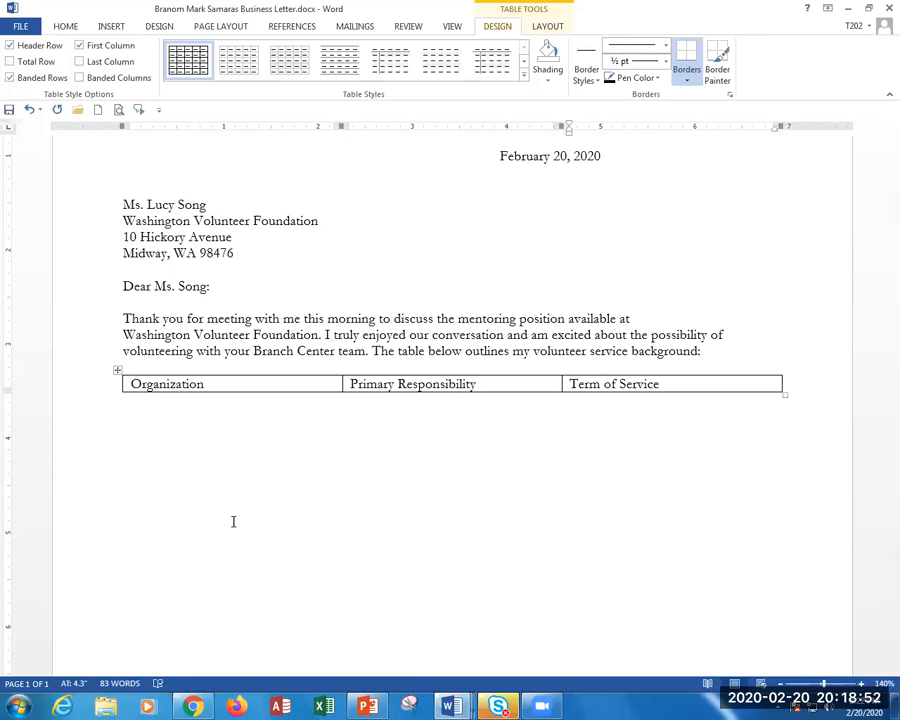
pyautogui.scroll(-2, 250, 460)
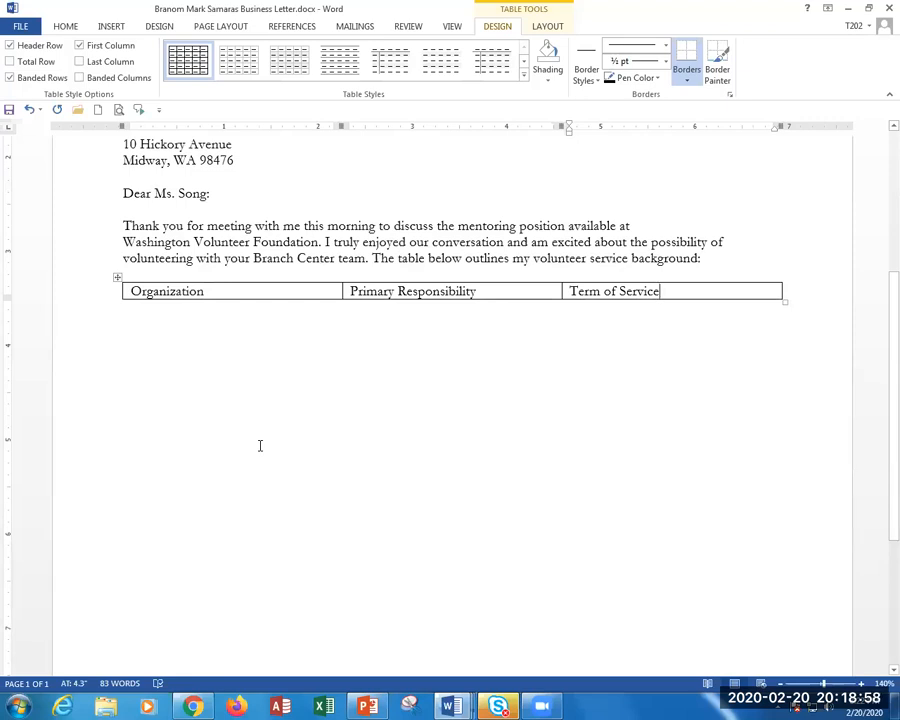
pyautogui.press('Tab')
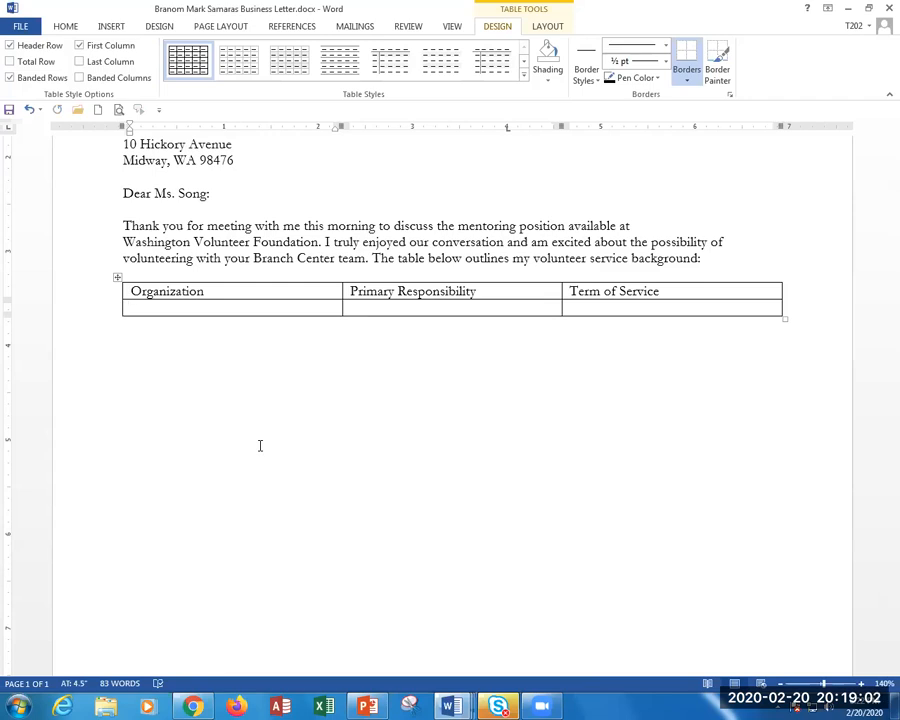
pyautogui.write('Branch Center ')
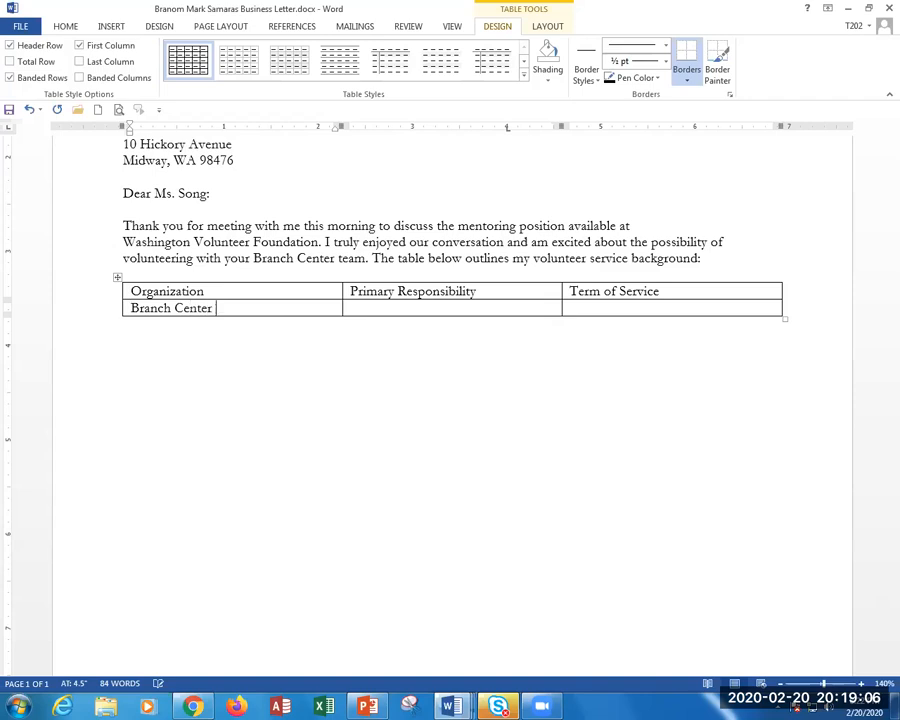
pyautogui.write('School District')
pyautogui.press('Tab')
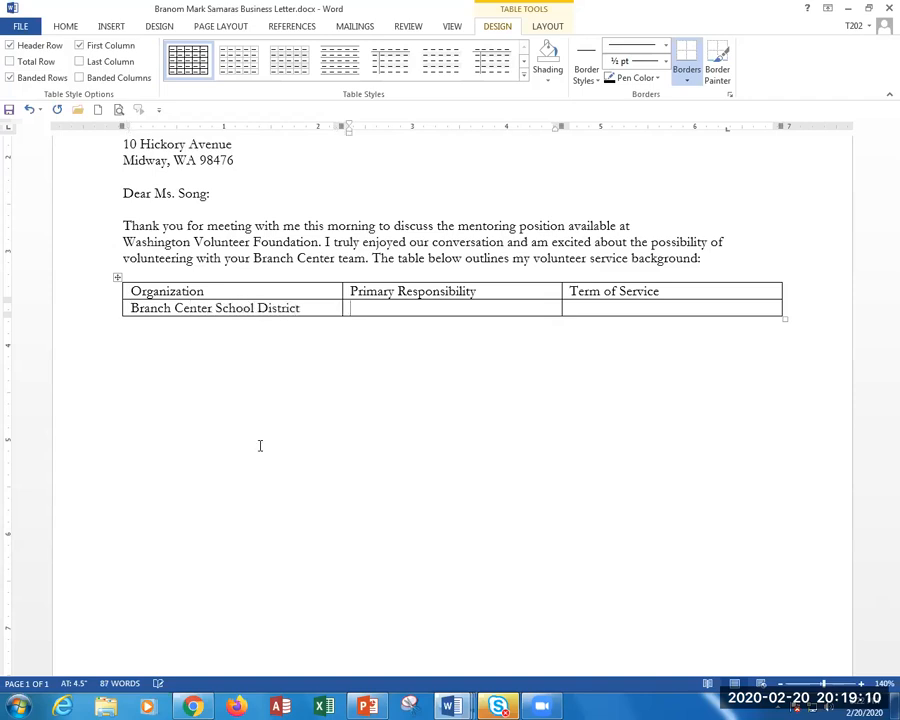
pyautogui.write('Tutor')
pyautogui.press('Tab')
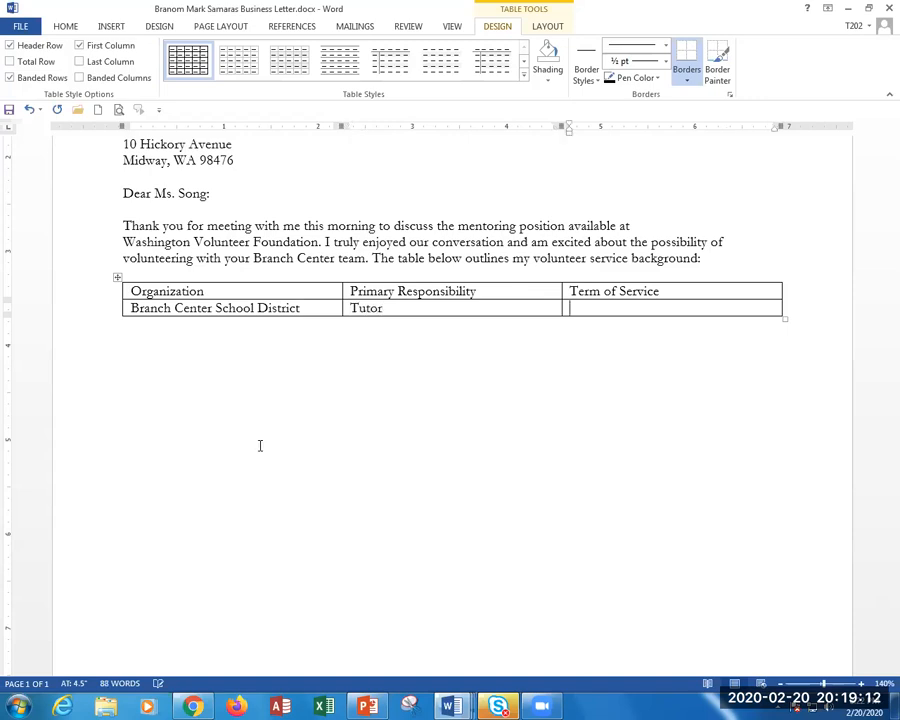
pyautogui.write('6 years')
# Step: Add a table row with "Newton County Youth Groups", "Teen Leader" and "3 years"
pyautogui.press('Tab')
pyautogui.write('Newton County Your')
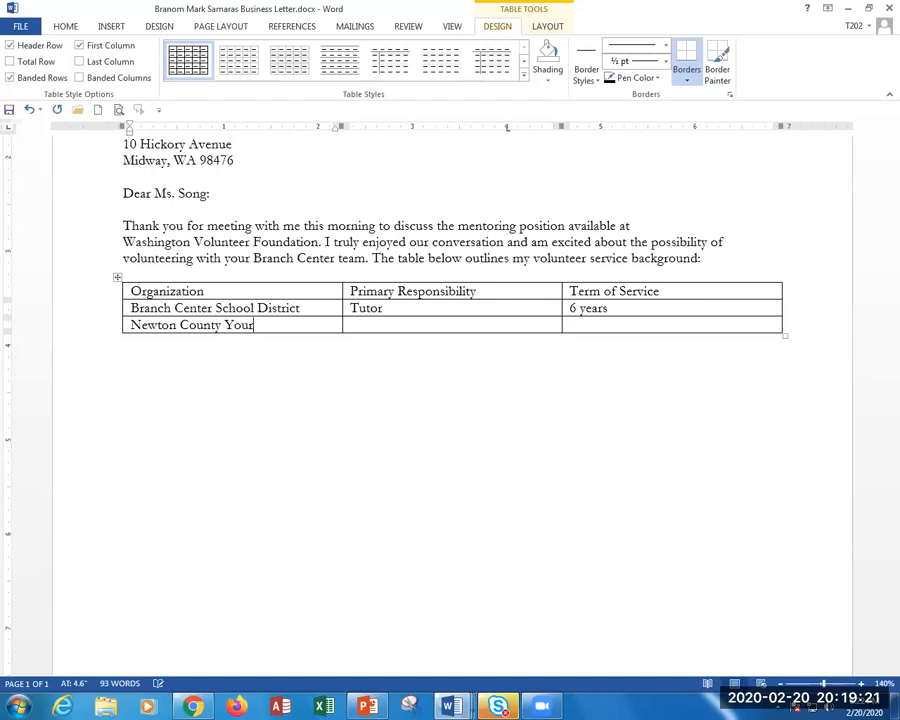
pyautogui.press('BackSpace')
pyautogui.write('th Groups')
pyautogui.press('Tab')
pyautogui.write('T')
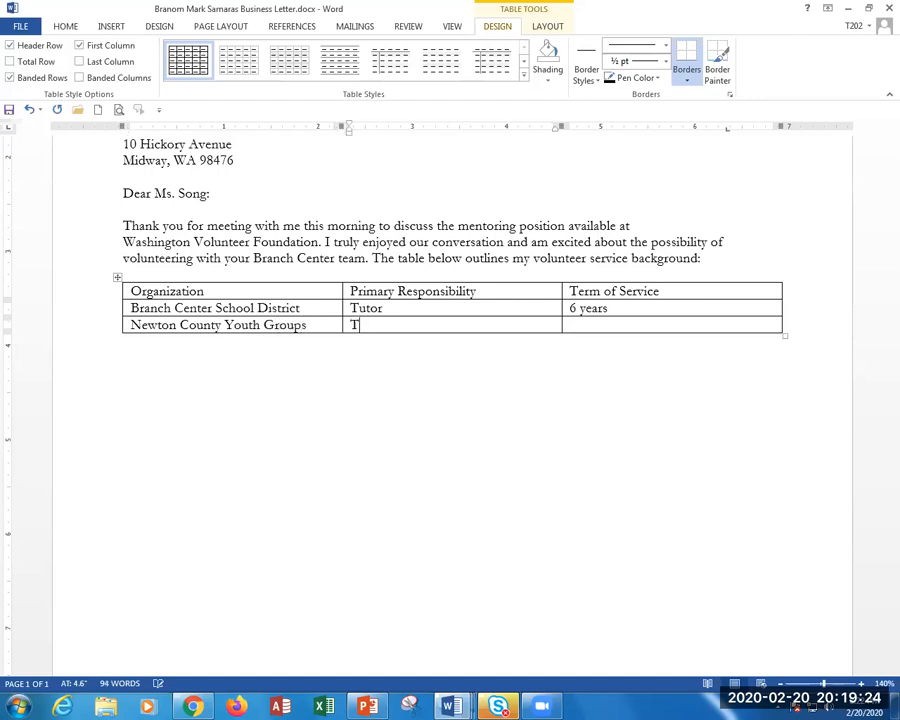
pyautogui.write('een Leader')
pyautogui.press('Tab')
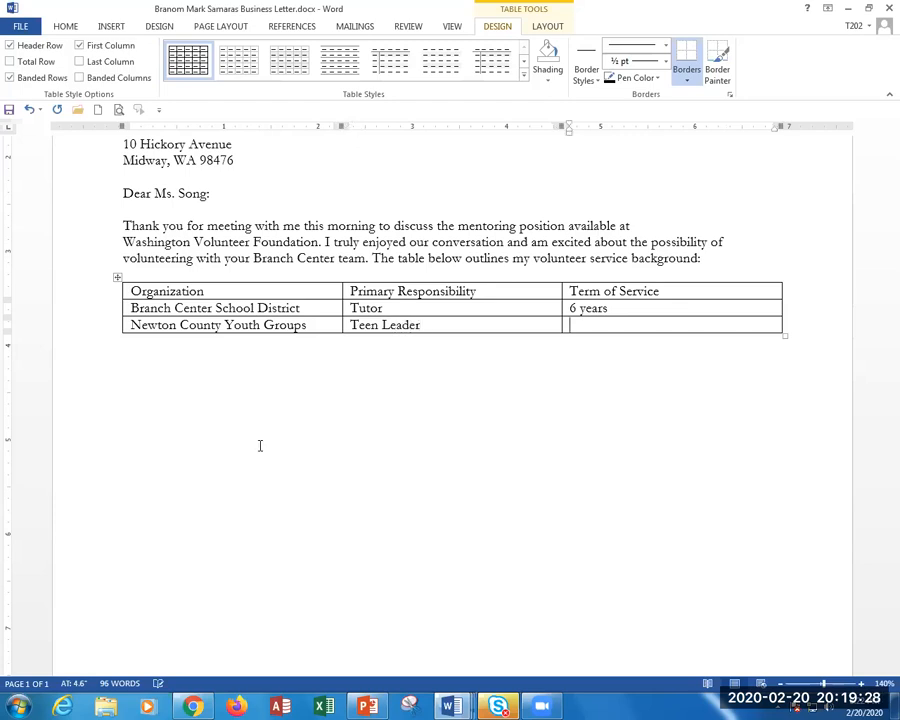
pyautogui.write('3 years')
# Step: Add a table row with "Trenton Park District", "Special Events Vocalist" and "2 years"
pyautogui.press('Tab')
pyautogui.write('Trenton Par')
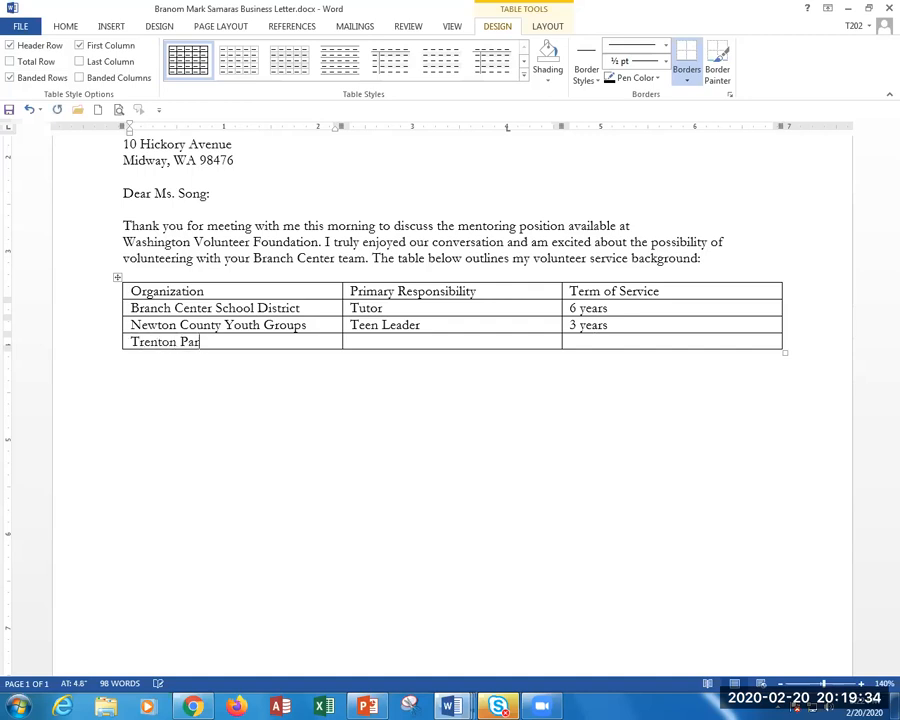
pyautogui.write('k District')
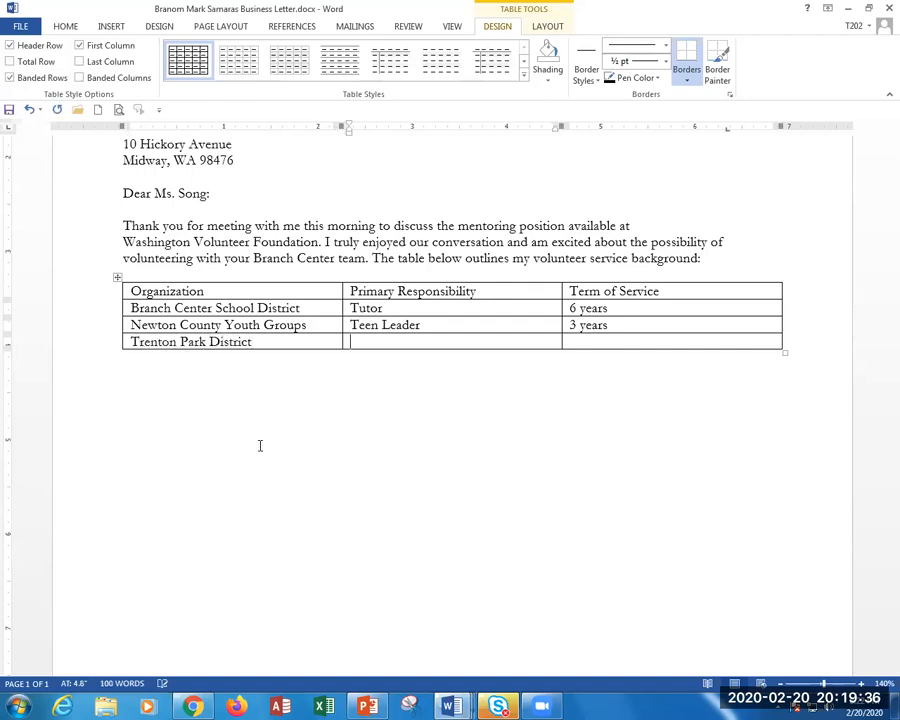
pyautogui.press('Tab')
pyautogui.write('Special Events V')
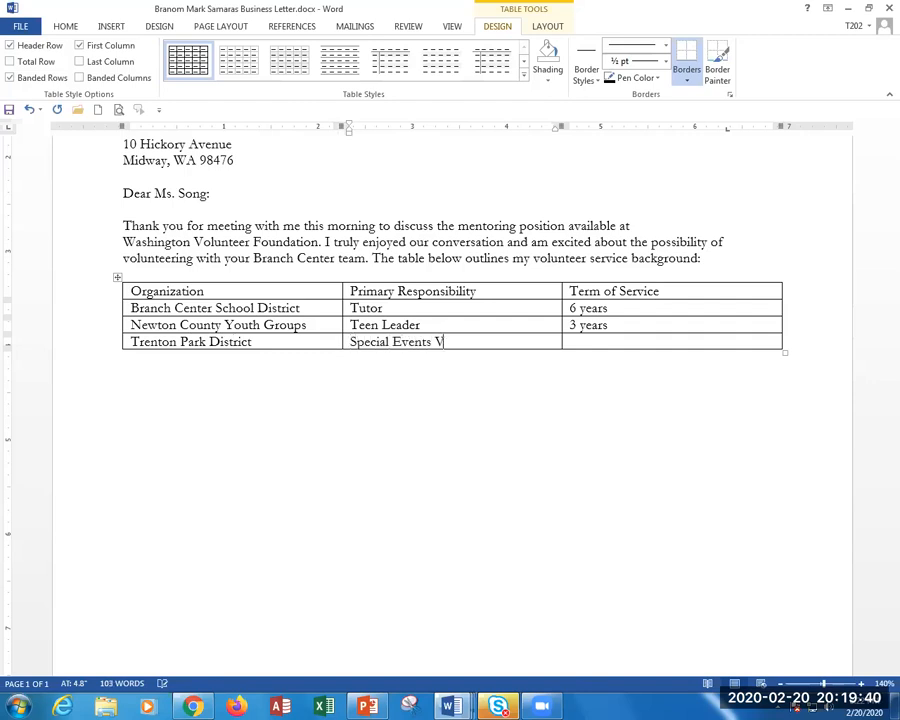
pyautogui.write('ocalist')
pyautogui.press('Tab')
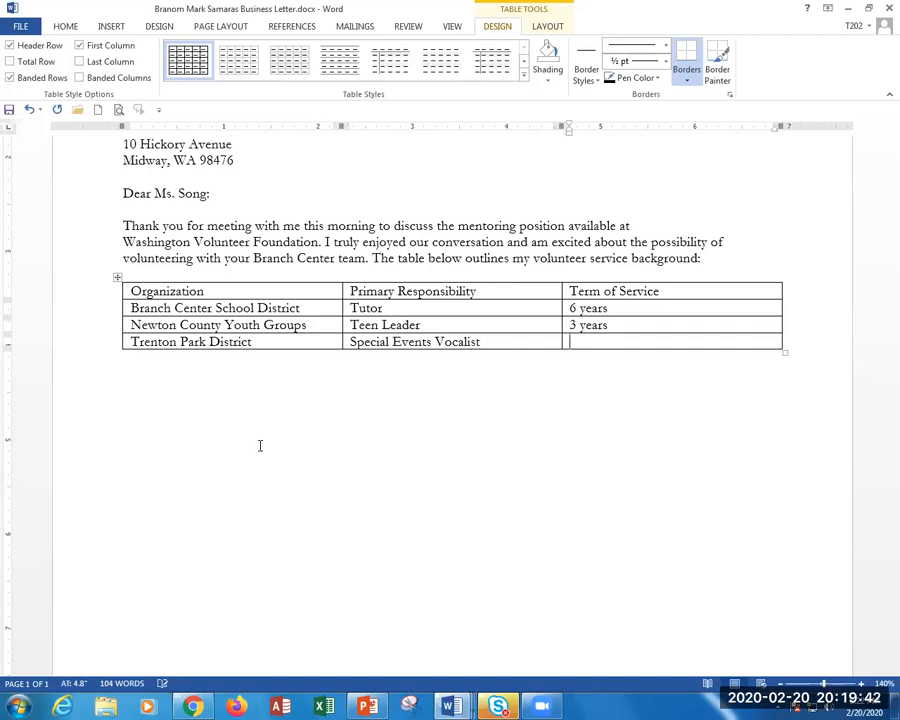
pyautogui.write('2 years')
# Step: Add a table row with "Skylar Athletic Club", "Basketball Coach" and "4 years"
pyautogui.press('Tab')
pyautogui.write('Sk')
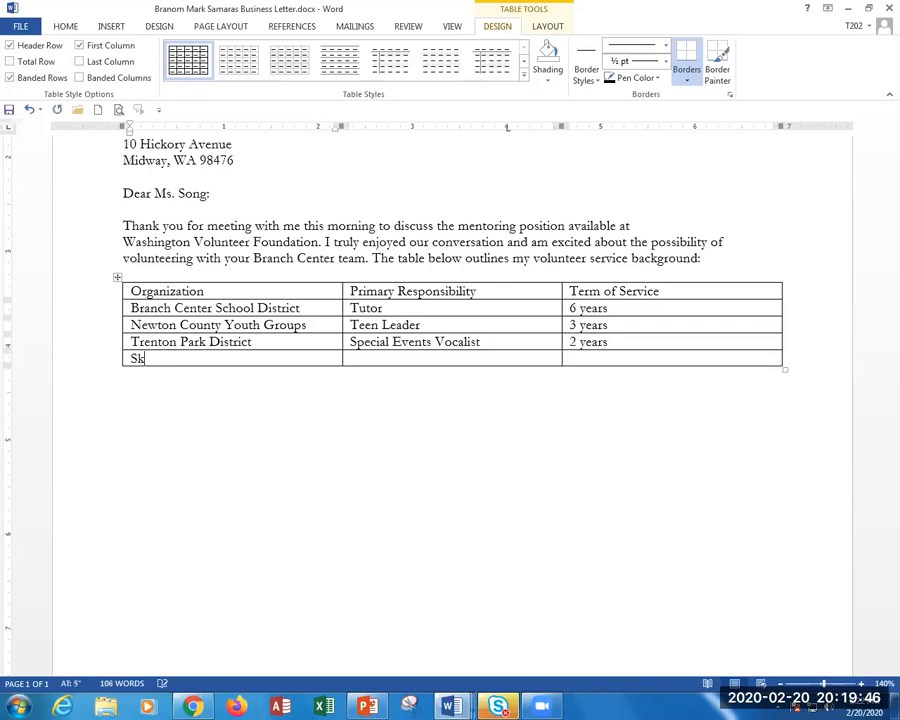
pyautogui.write('ylar Athletic Club')
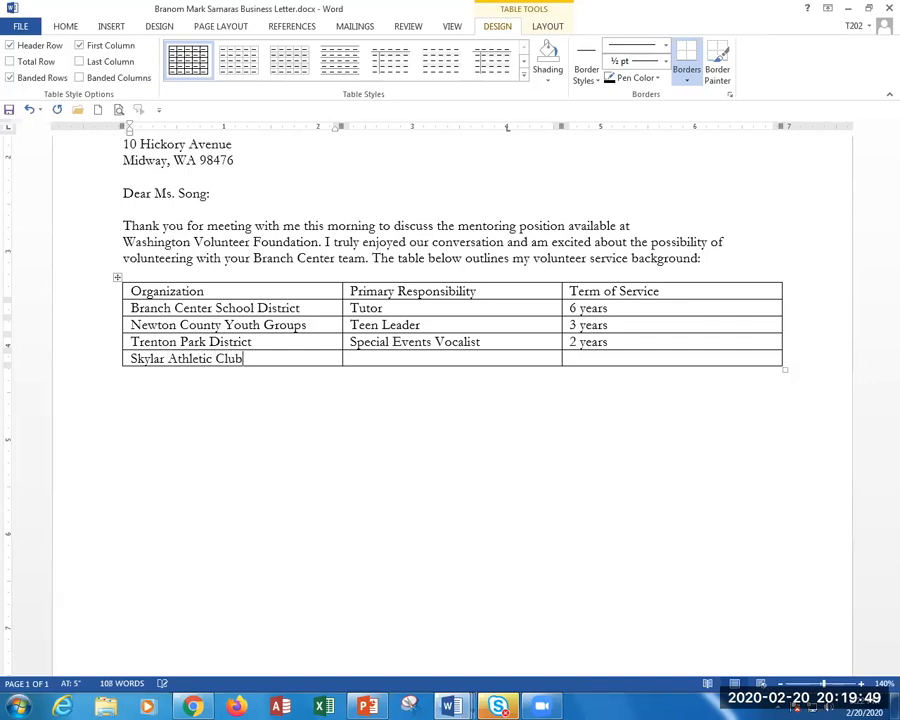
pyautogui.press('Tab')
pyautogui.write('Bas')
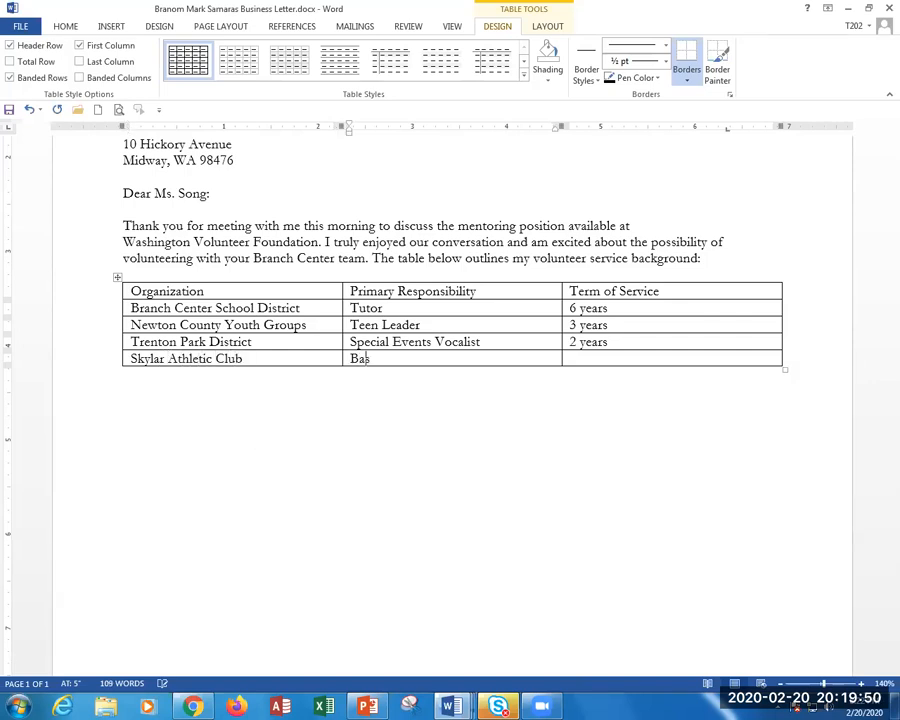
pyautogui.write('ketball Coach')
pyautogui.press('Tab')
pyautogui.write('4 years')
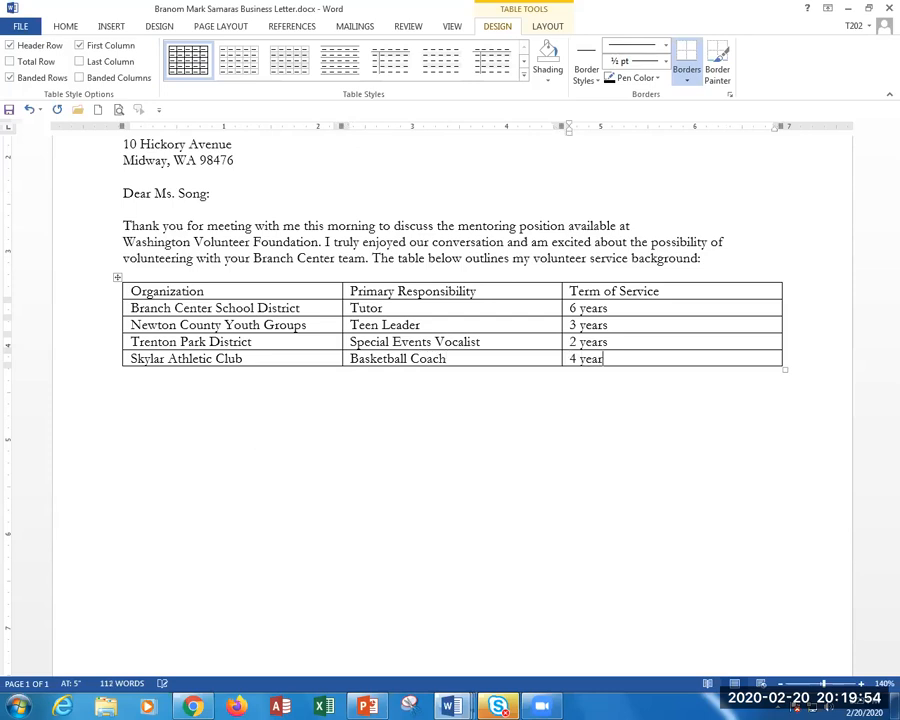
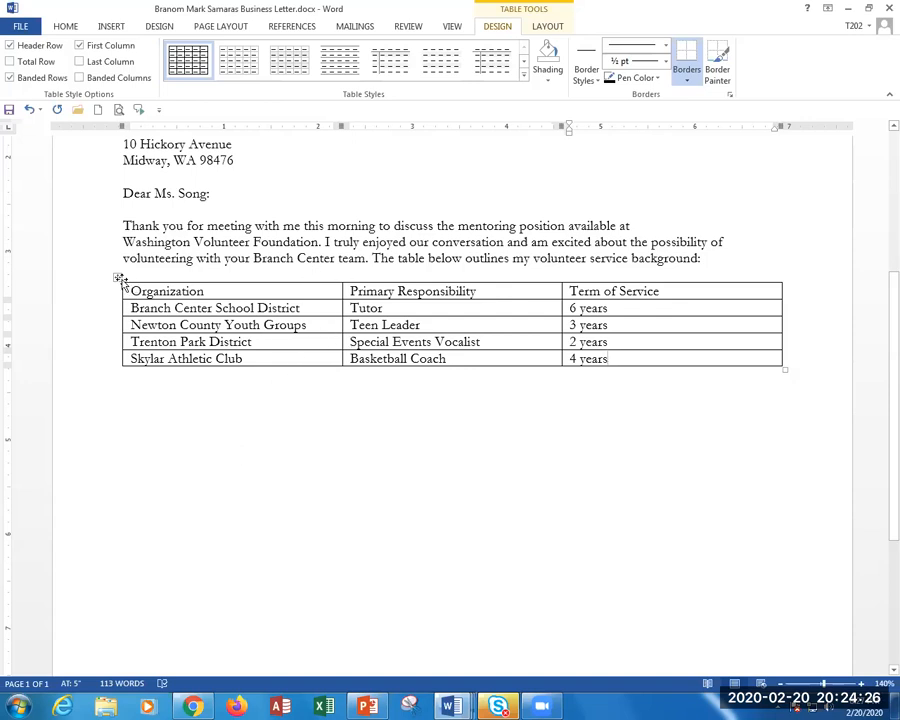
# Step: Apply the green banded table style from the sixth row of the Grid Tables group to the whole volunteer table
pyautogui.click(117, 277)
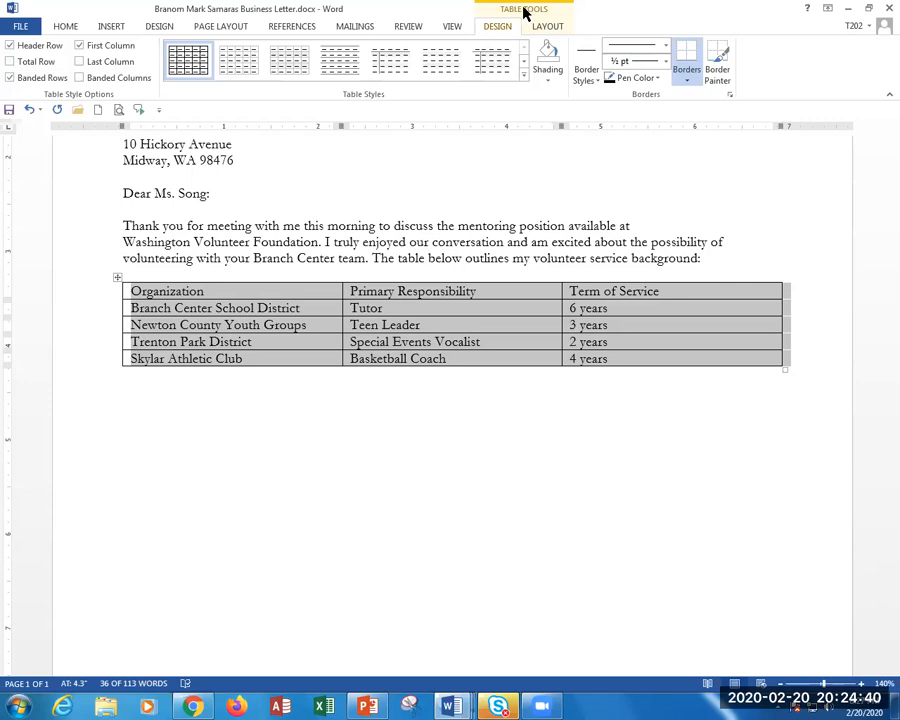
pyautogui.click(526, 79)
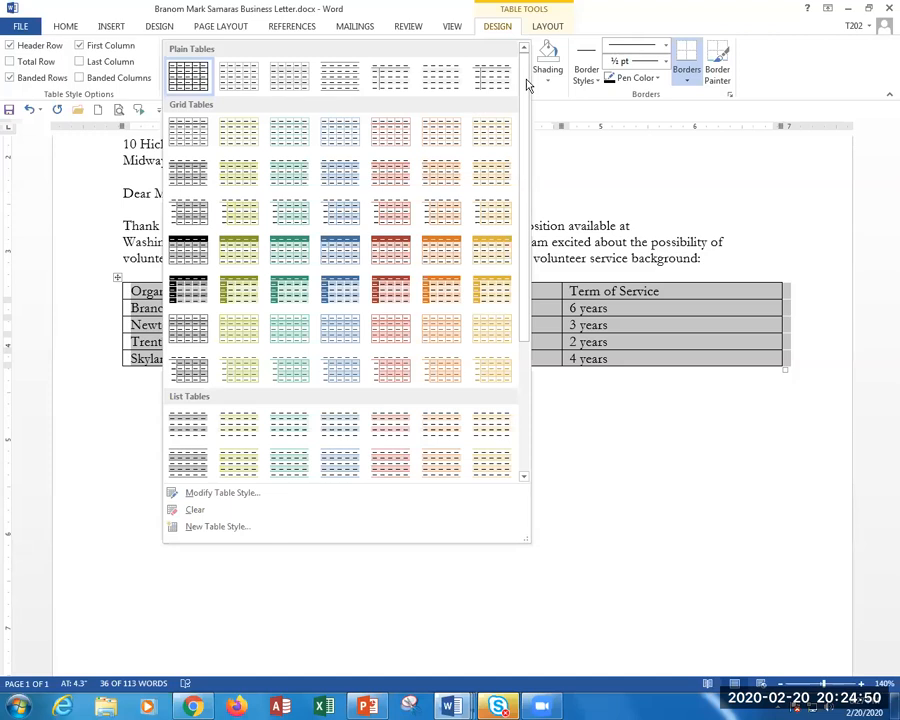
pyautogui.click(234, 327)
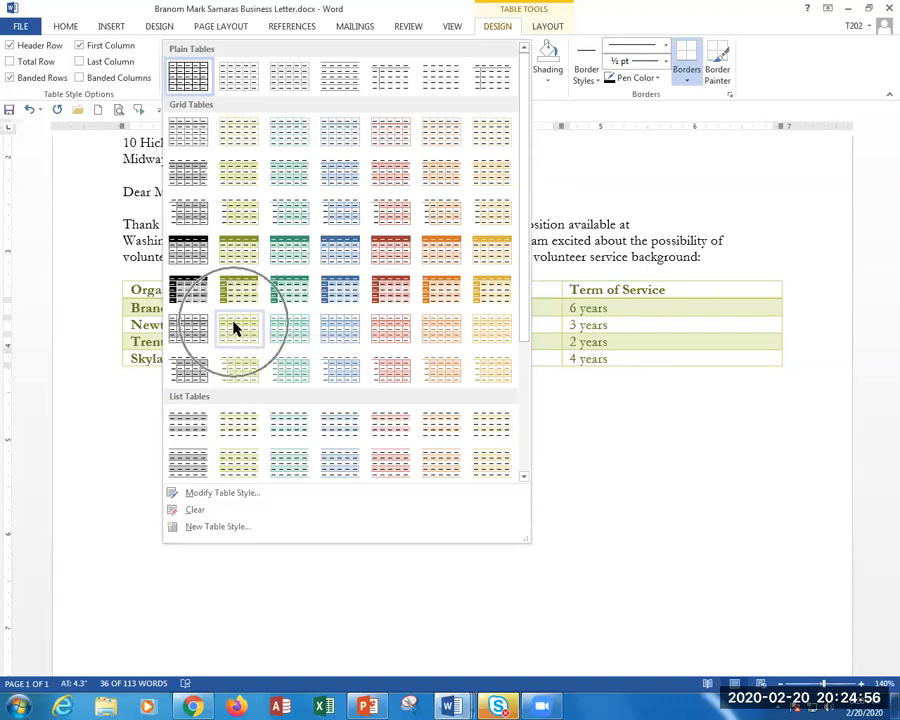
pyautogui.press('ctrl')
pyautogui.press('ctrl')
pyautogui.press('ctrl')
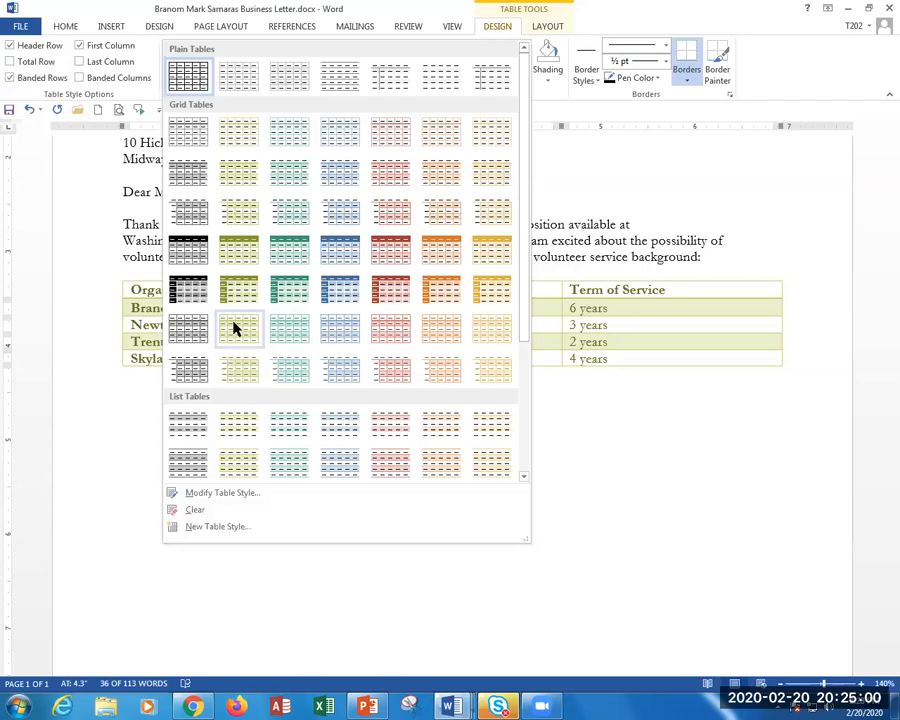
pyautogui.click(234, 327)
pyautogui.click(322, 486)
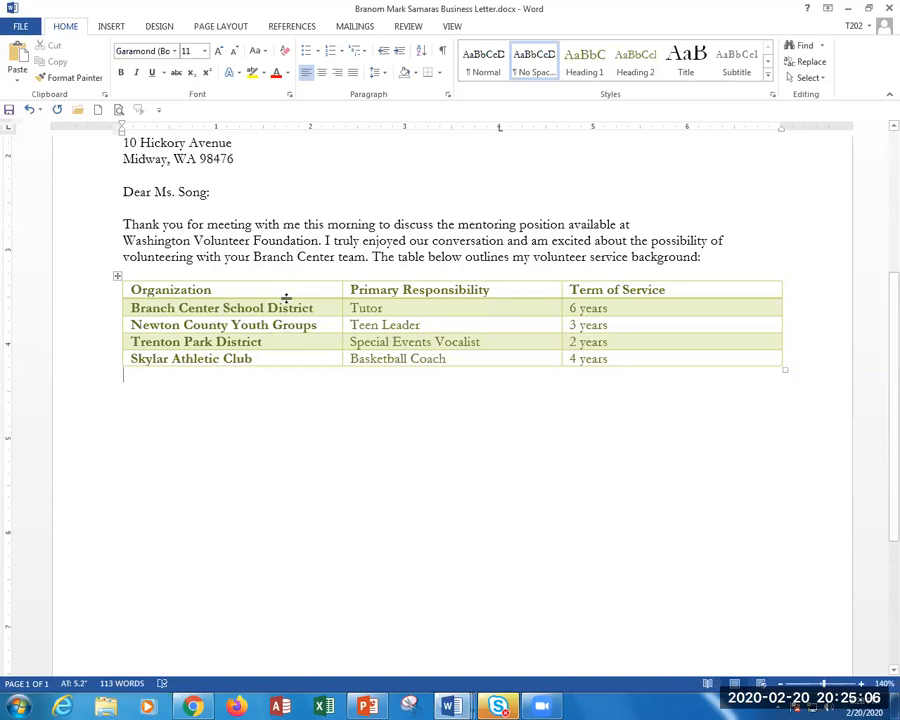
# Step: Turn off the First Column style option for the volunteer table
pyautogui.click(293, 289)
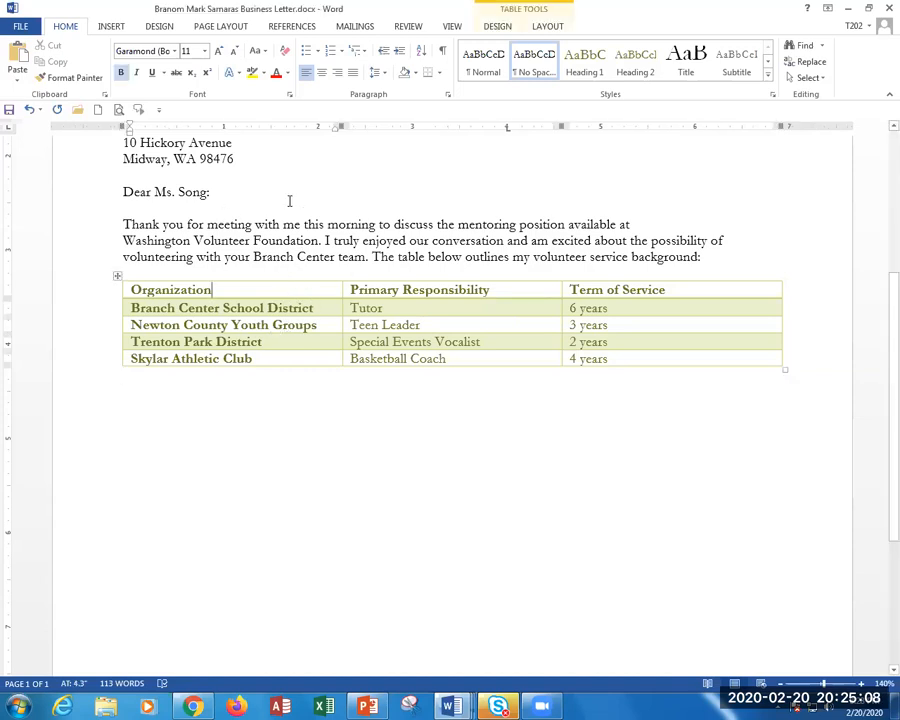
pyautogui.click(537, 10)
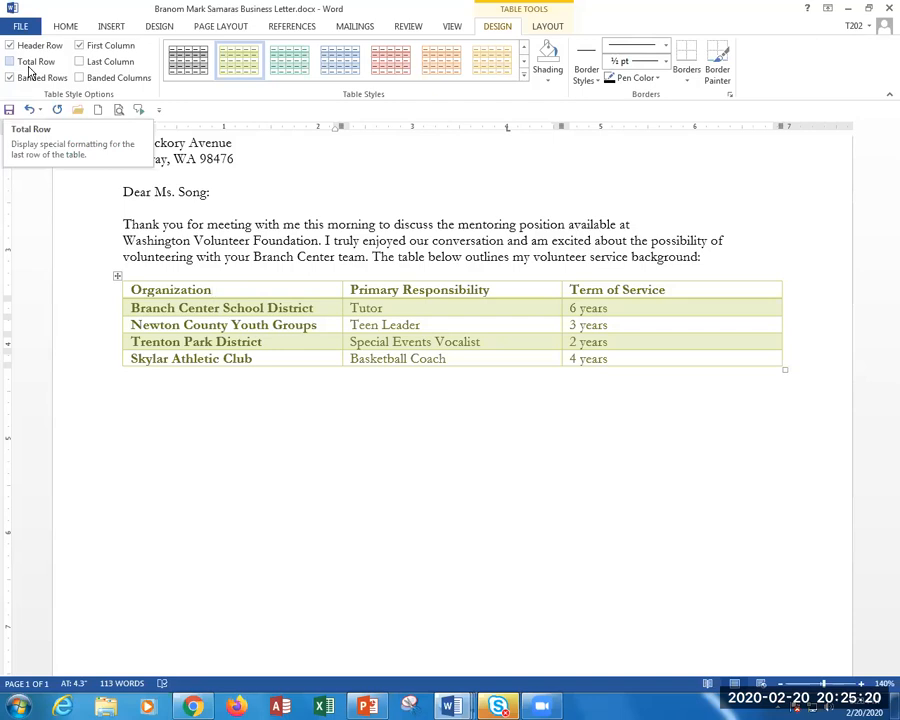
pyautogui.click(80, 46)
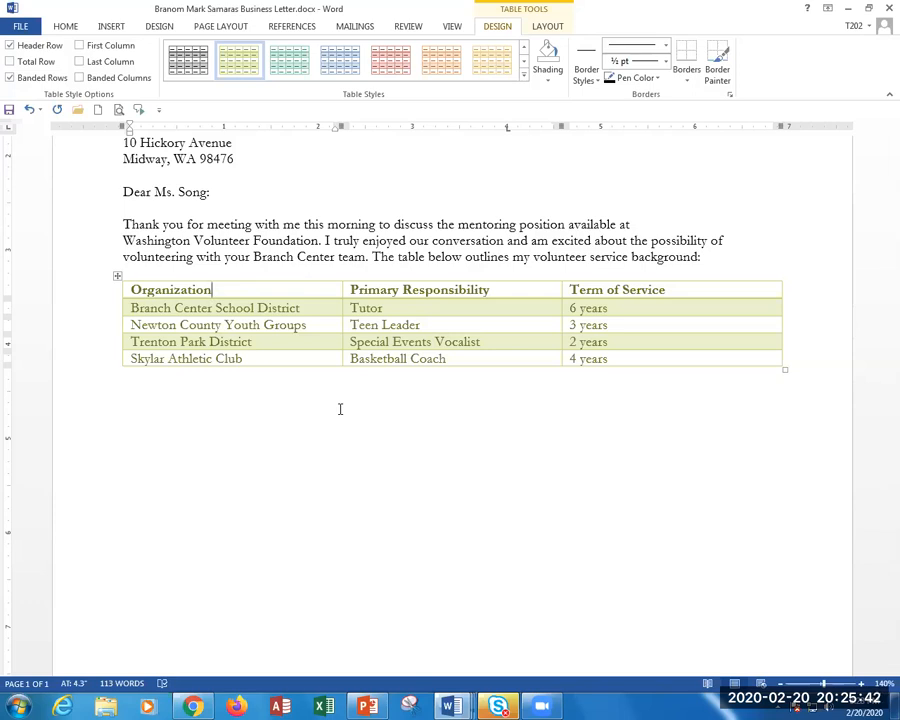
pyautogui.click(232, 425)
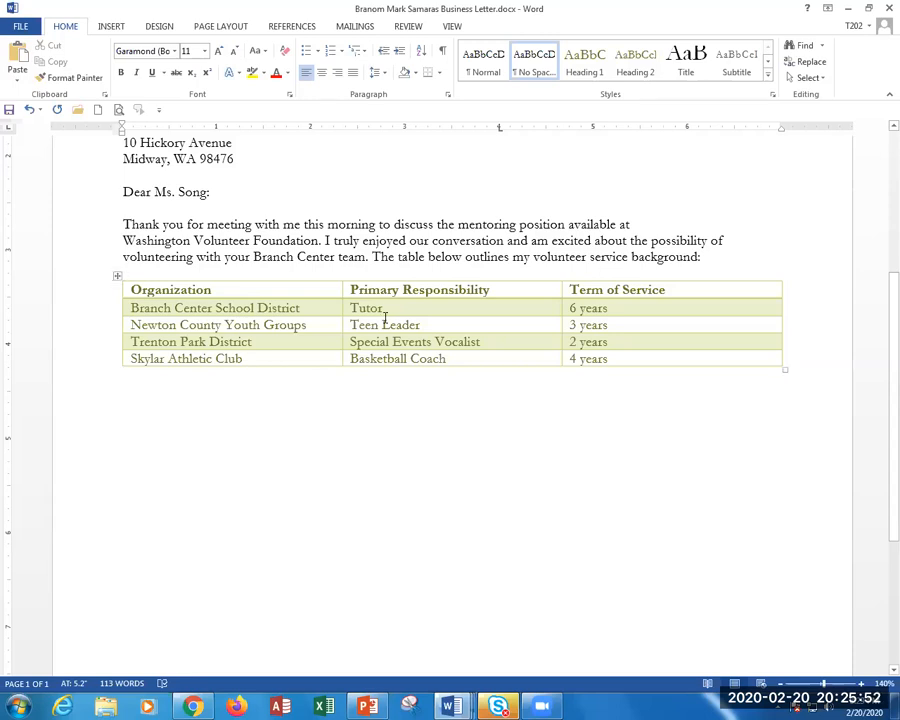
# Step: Reapply the same green Grid Tables style to the volunteer table
pyautogui.click(216, 306)
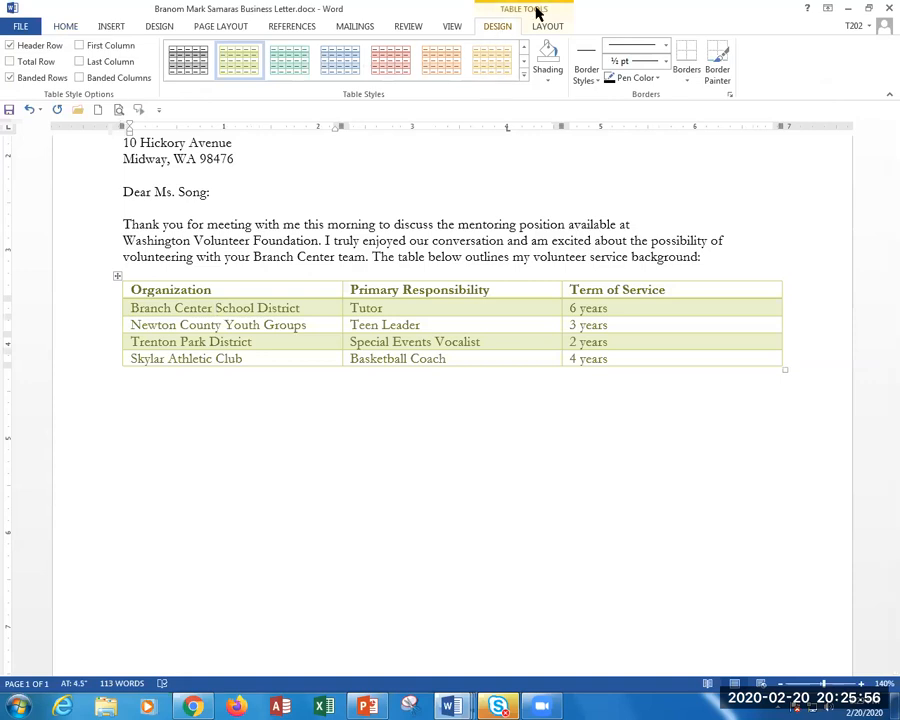
pyautogui.click(523, 78)
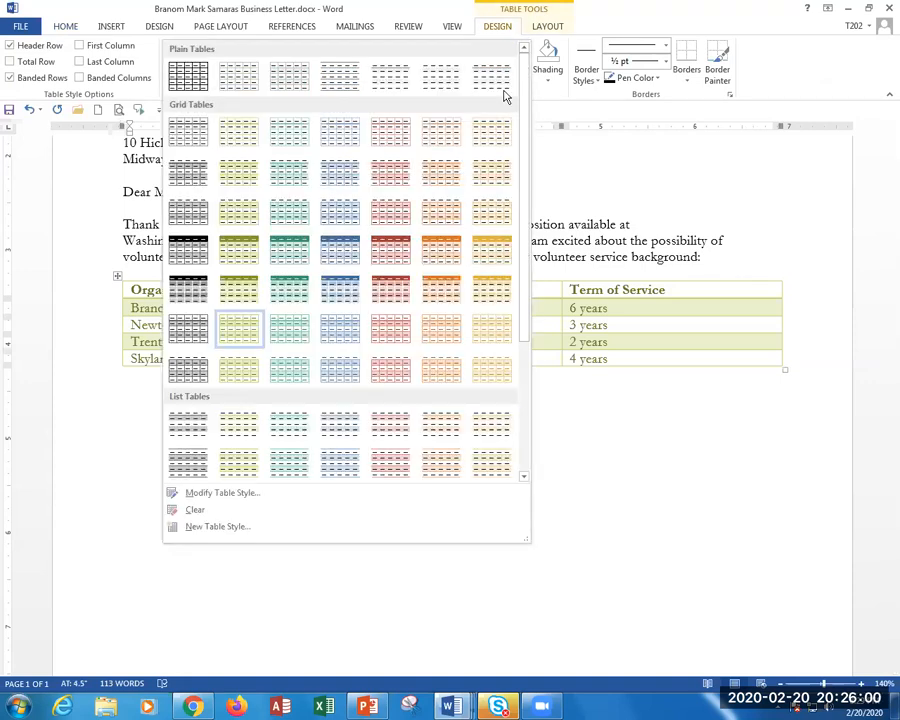
pyautogui.click(237, 336)
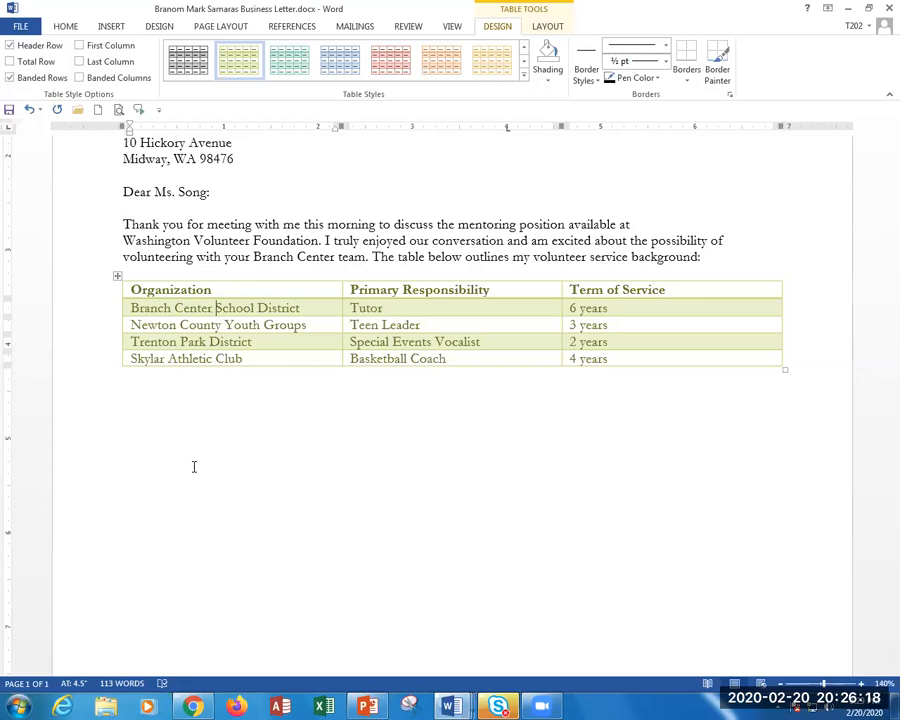
# Step: Resize all columns of the volunteer table with AutoFit Contents
pyautogui.click(117, 277)
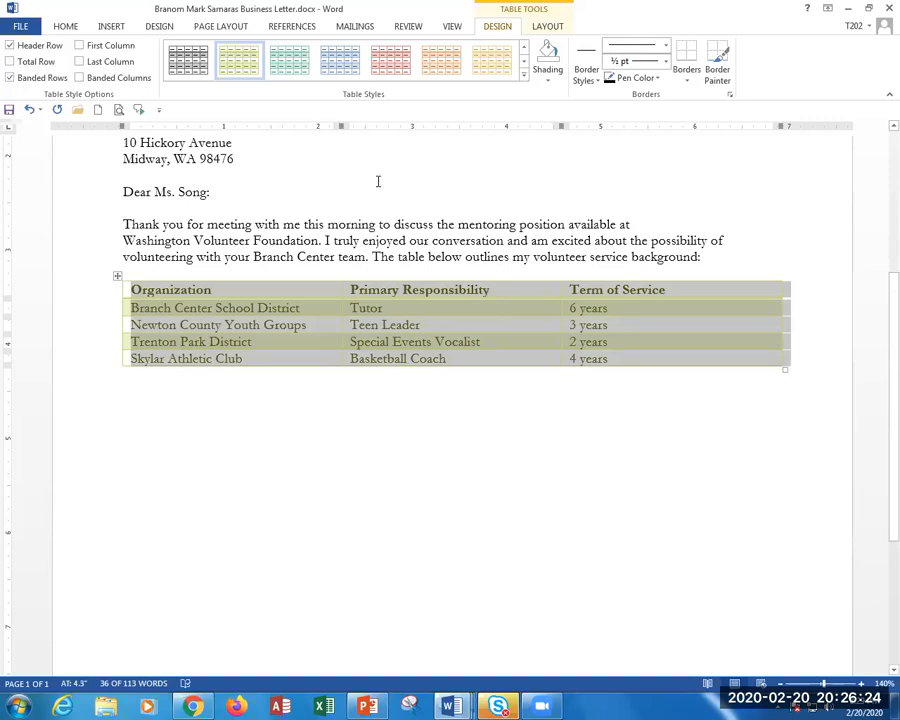
pyautogui.click(546, 28)
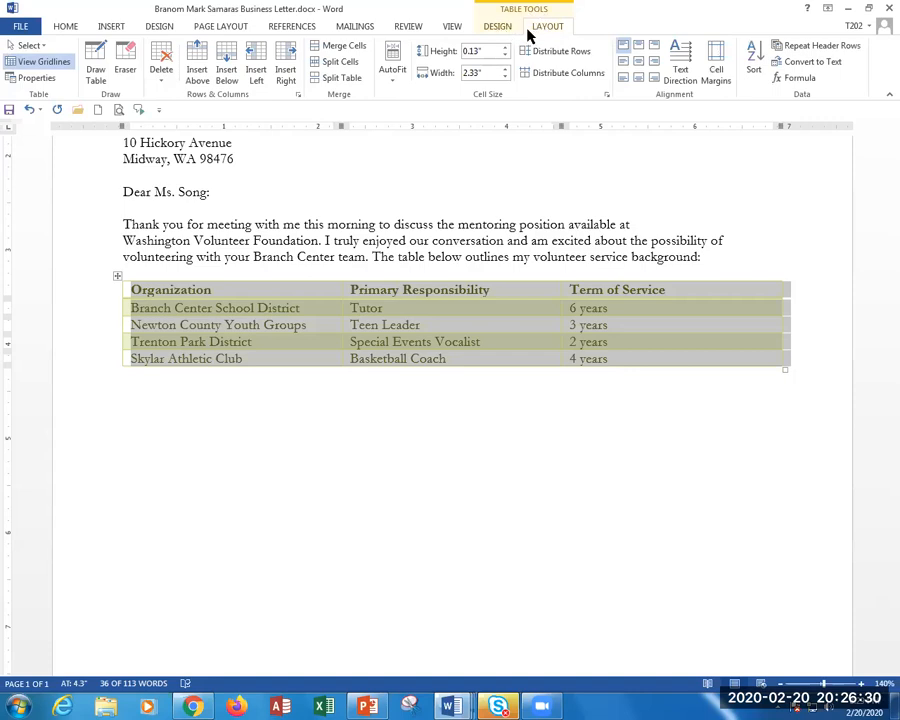
pyautogui.click(400, 72)
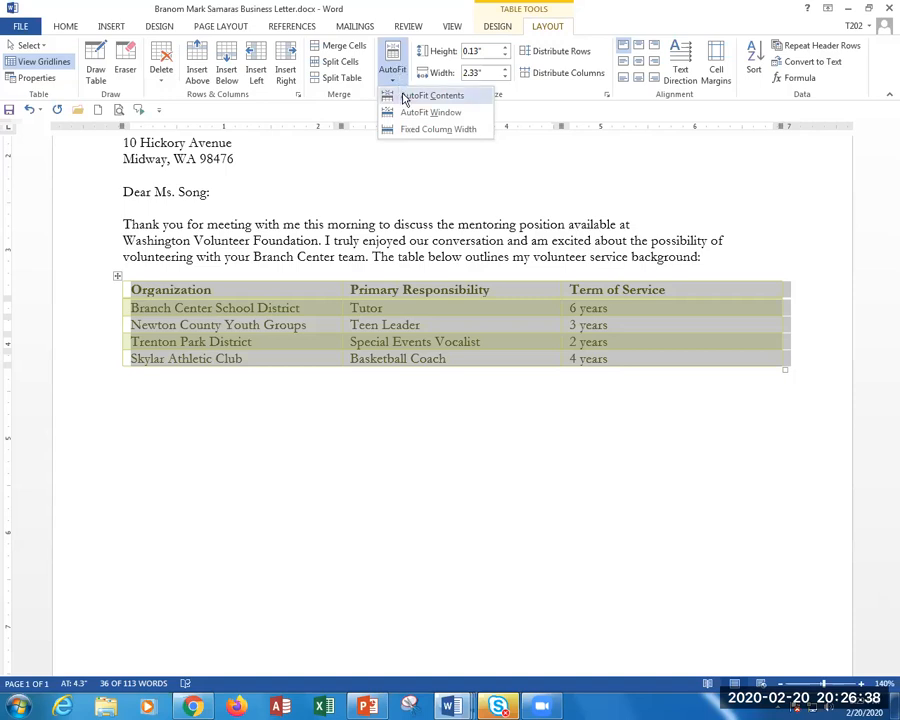
pyautogui.click(405, 95)
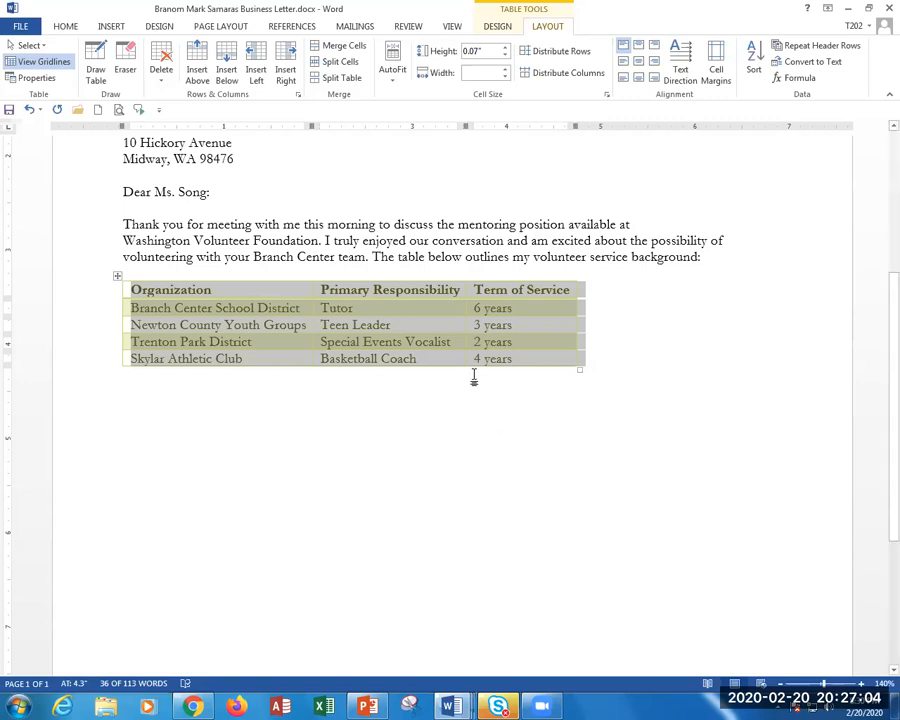
pyautogui.click(425, 371)
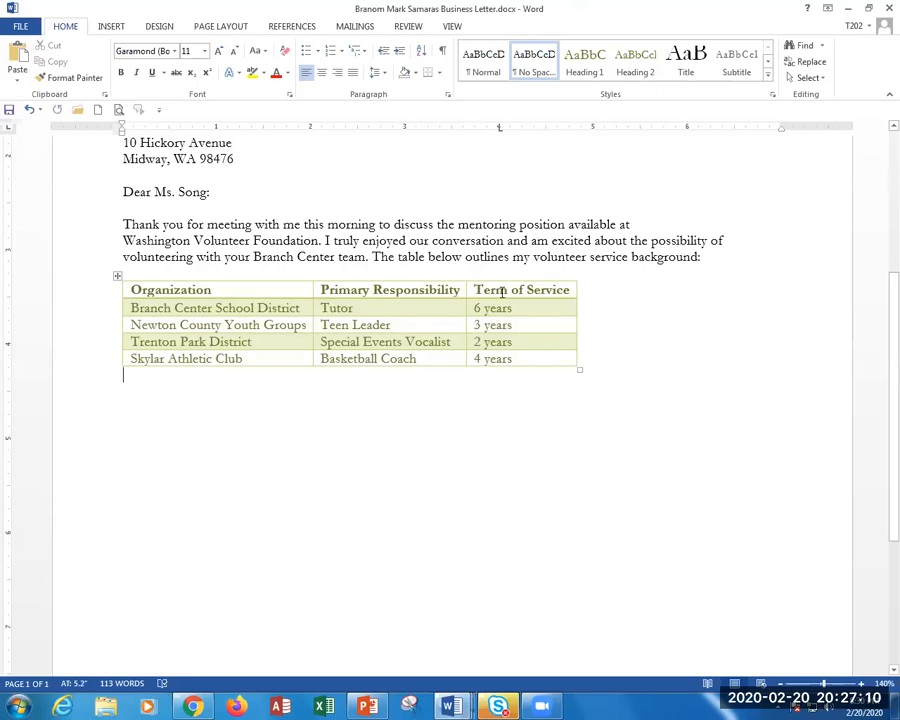
# Step: Center the contents of the "Term of Service" column and center the whole table between the page margins
pyautogui.moveTo(472, 289); pyautogui.dragTo(522, 358)
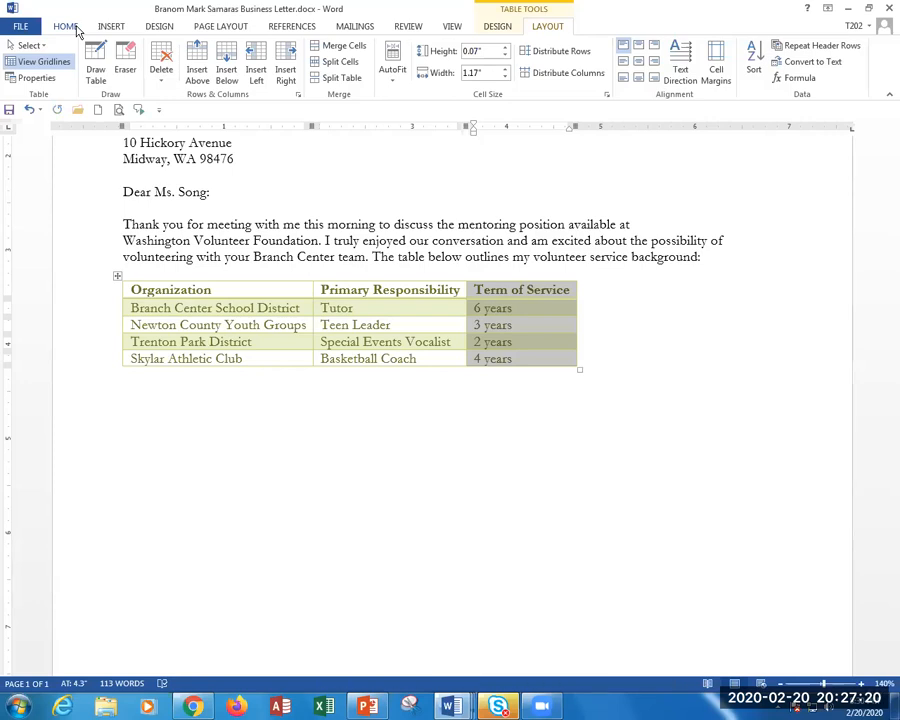
pyautogui.hotkey('ctrl', 'e')
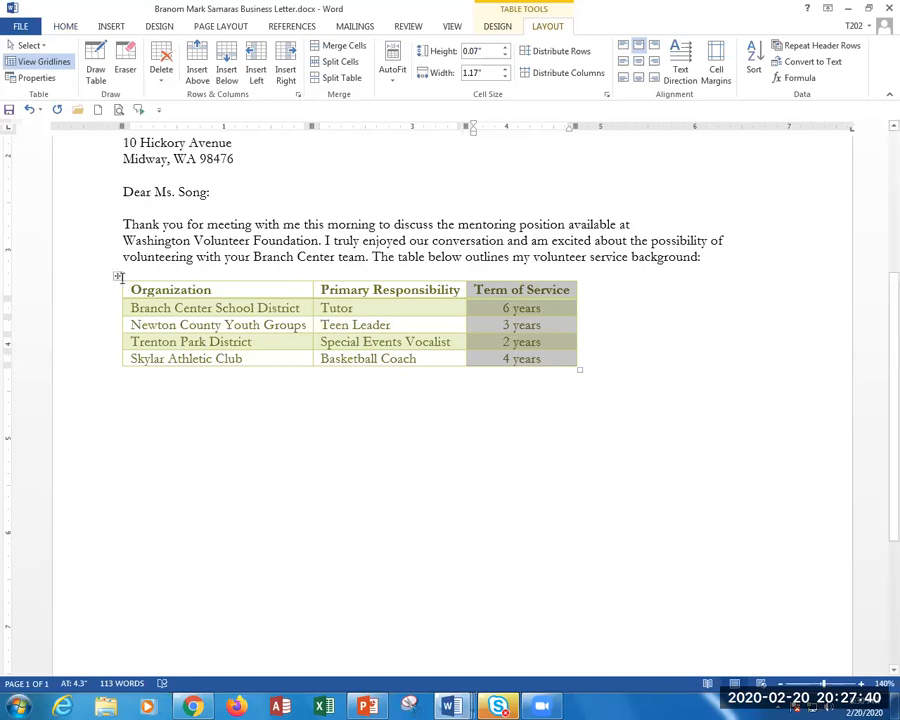
pyautogui.click(117, 277)
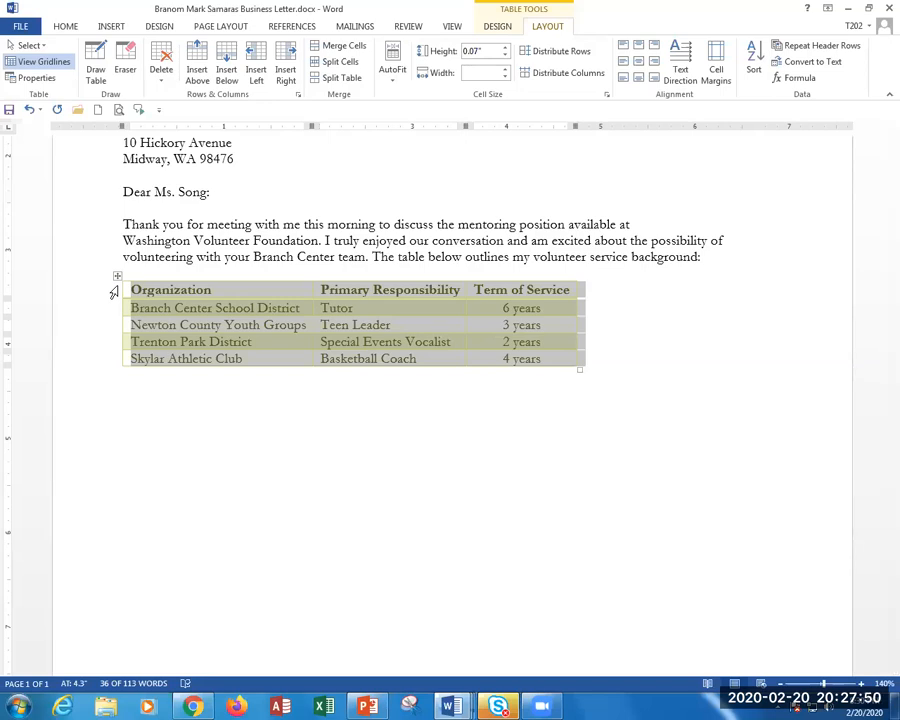
pyautogui.hotkey('ctrl', 'e')
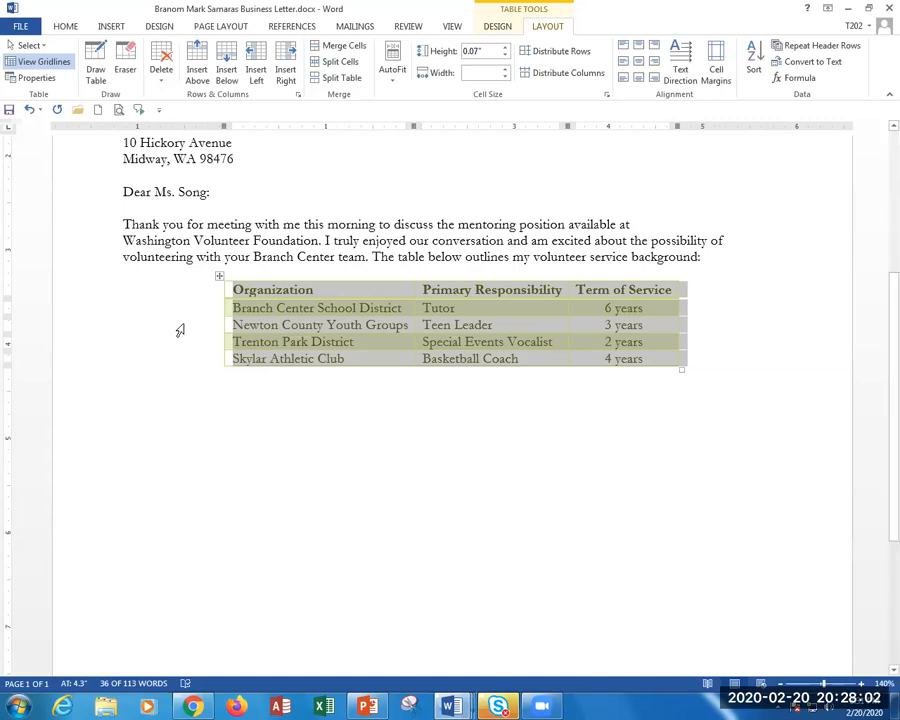
pyautogui.click(247, 397)
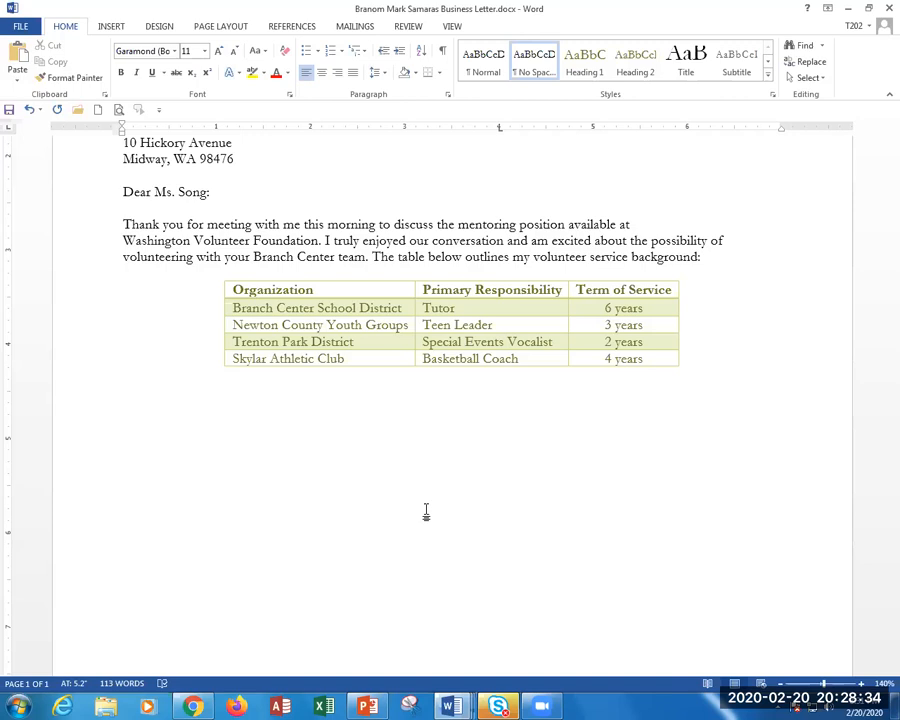
# Step: Try inserting a blank row above the table's header row and undo the insertion
pyautogui.click(343, 289)
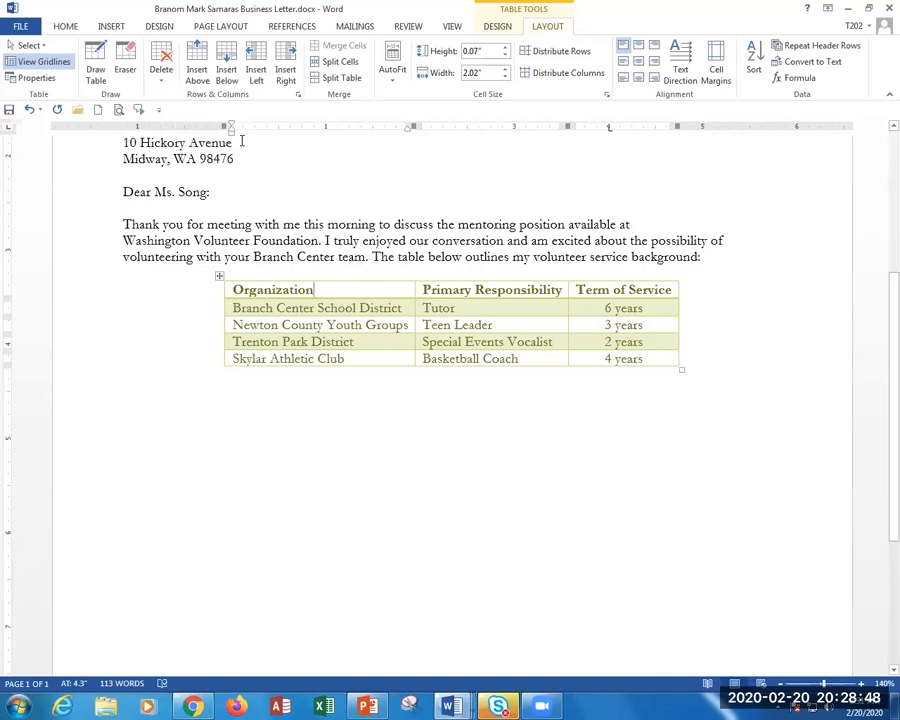
pyautogui.click(197, 76)
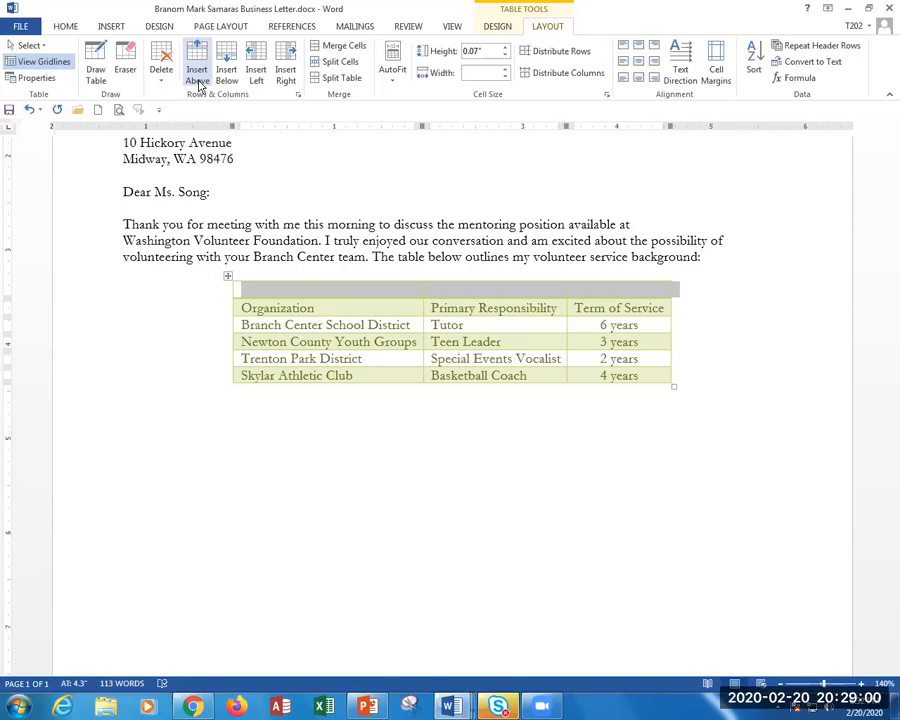
pyautogui.hotkey('ctrl', 'z')
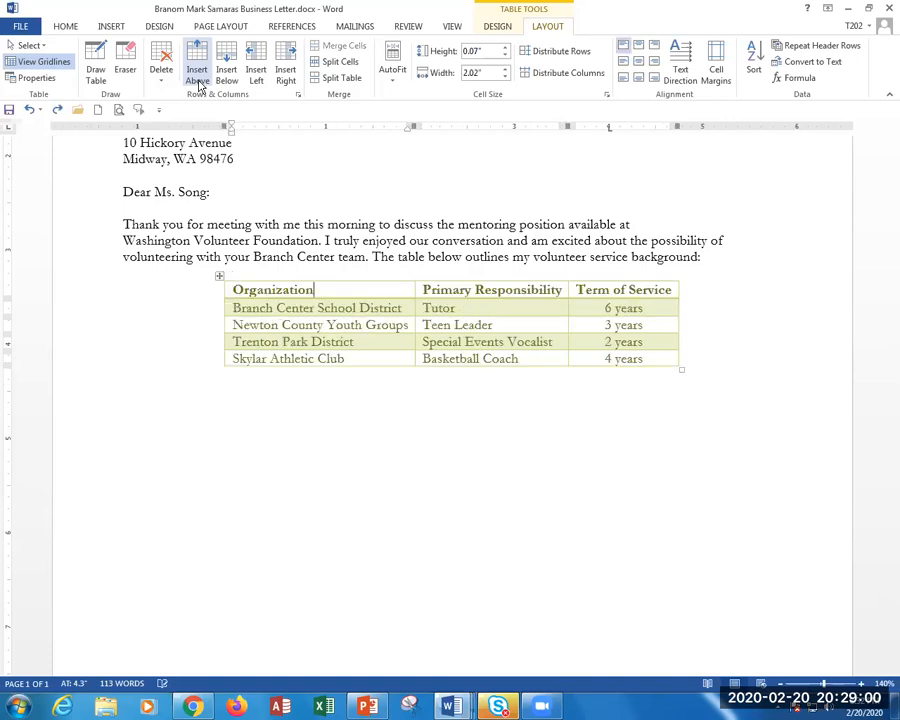
# Step: Insert a blank row above the header row of the volunteer table
pyautogui.rightClick(330, 293)
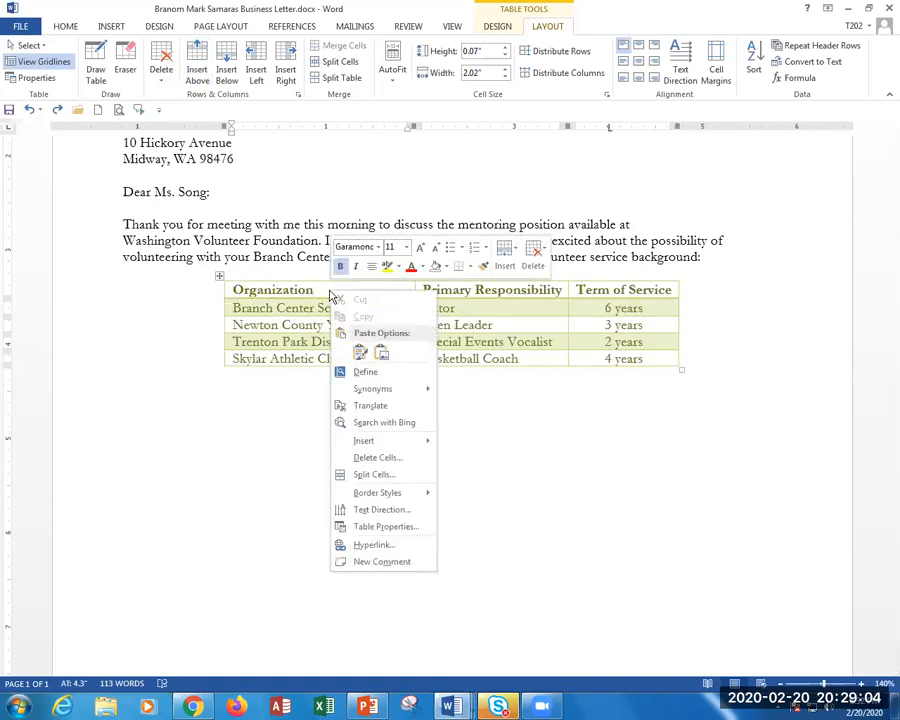
pyautogui.moveTo(397, 442)
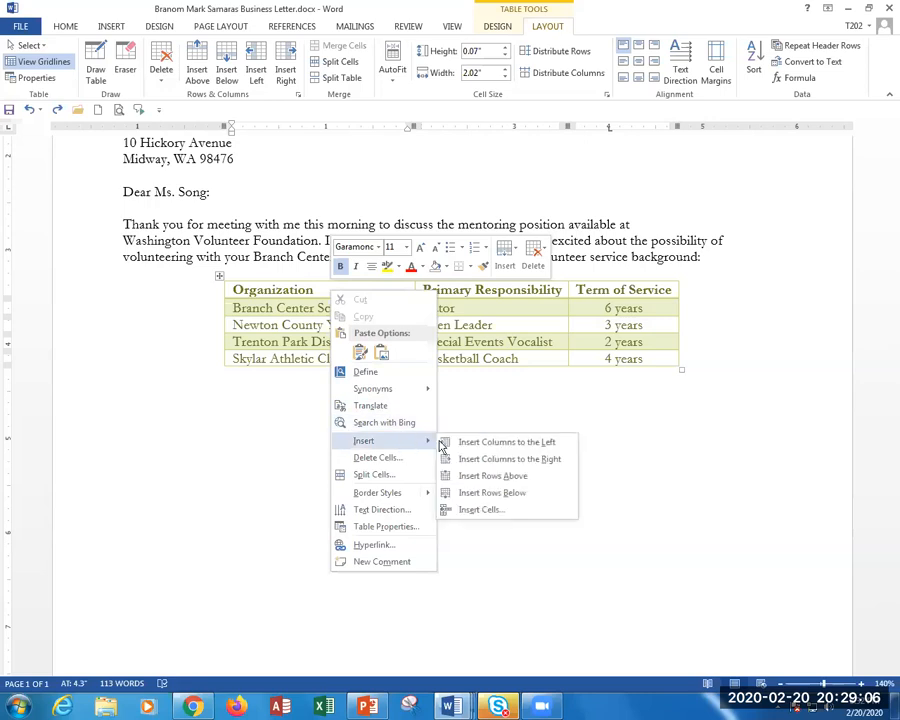
pyautogui.click(517, 479)
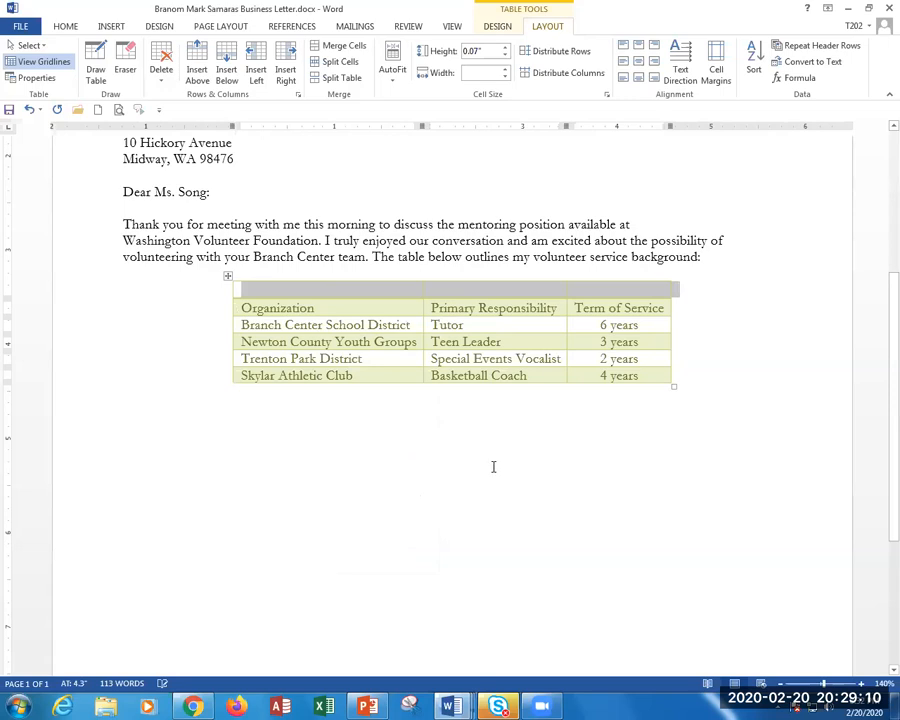
pyautogui.click(491, 466)
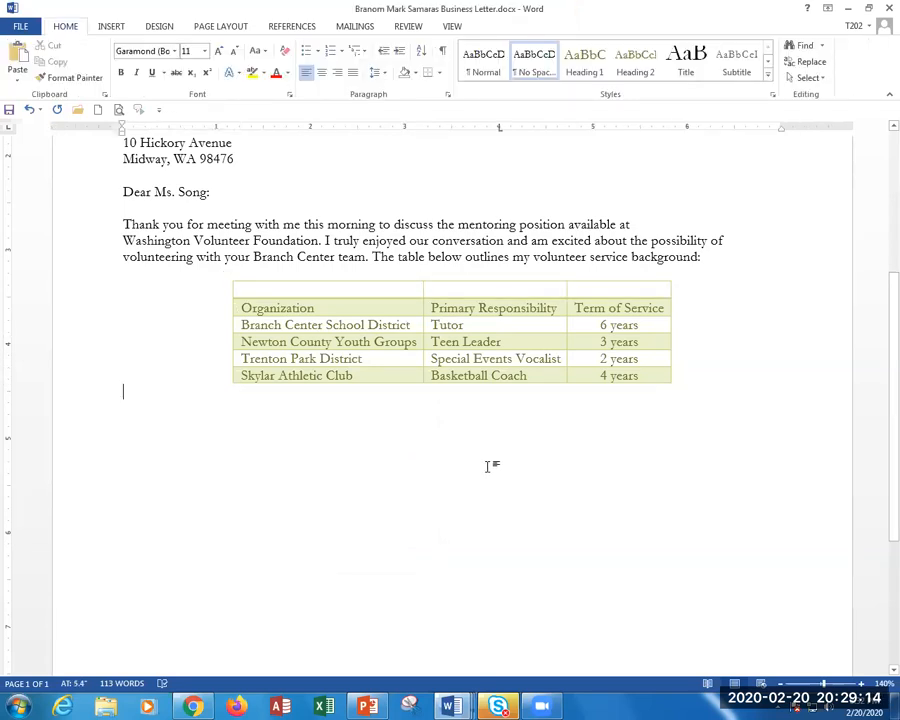
# Step: Merge the blank top row into one centered cell and enter the title "Volunteer Service Background" in it
pyautogui.click(406, 341)
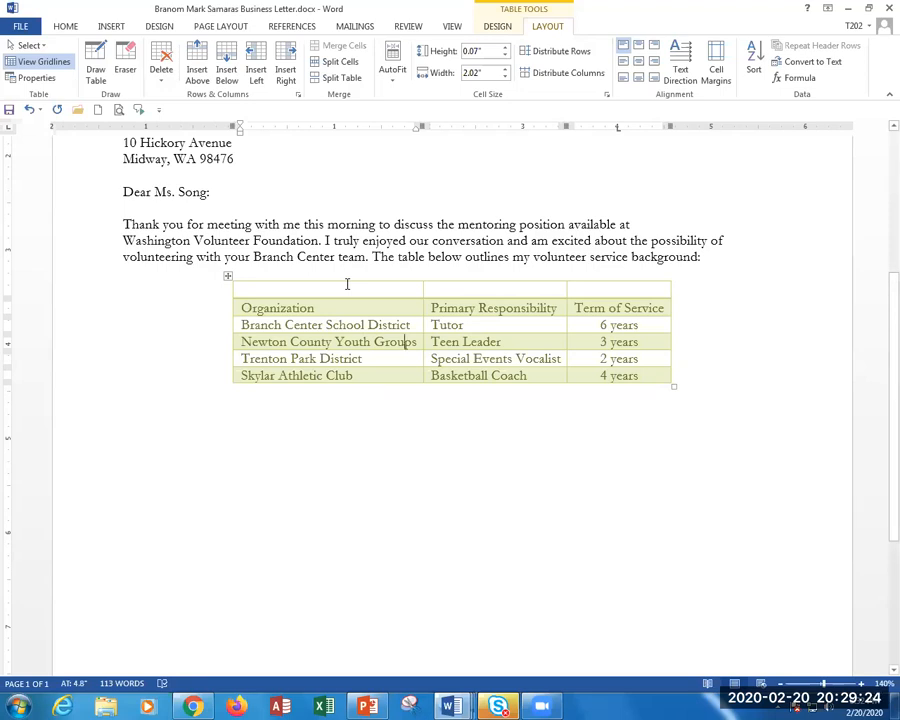
pyautogui.moveTo(413, 288); pyautogui.dragTo(591, 295)
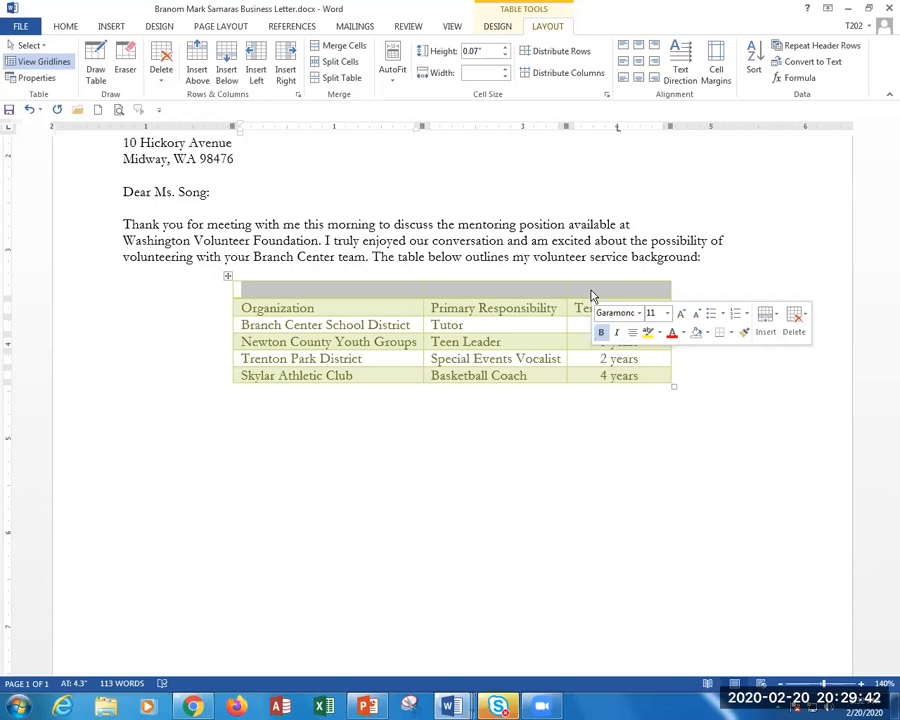
pyautogui.click(355, 50)
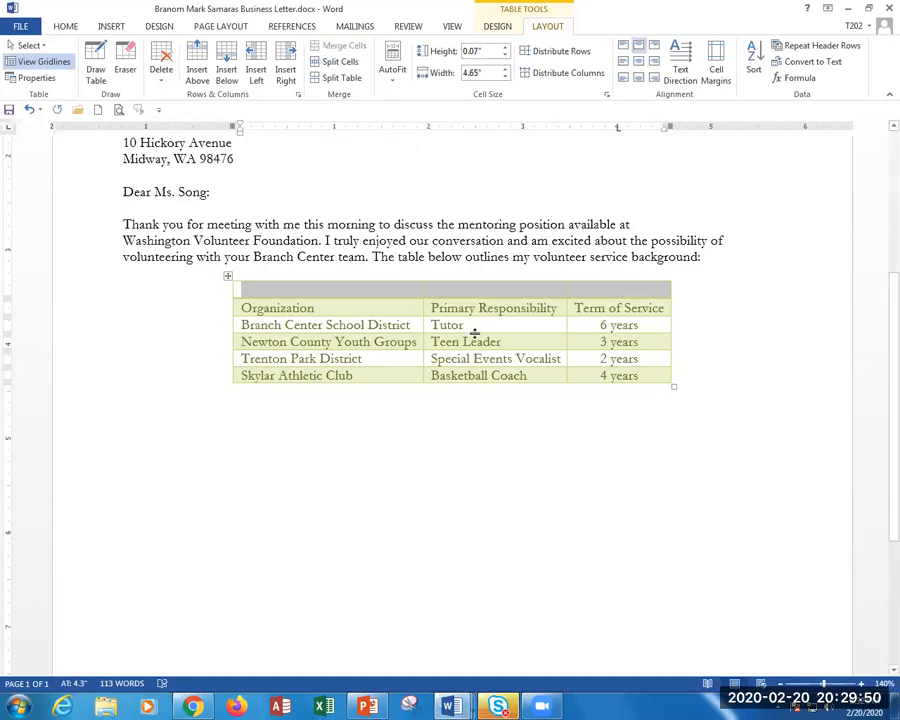
pyautogui.click(412, 294)
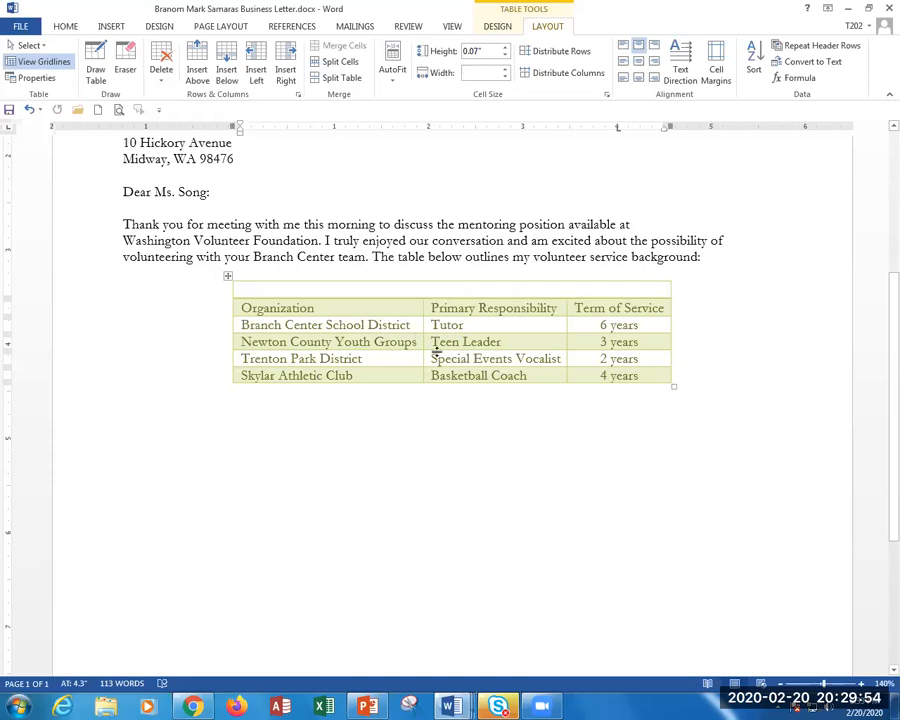
pyautogui.write('Volunteer ')
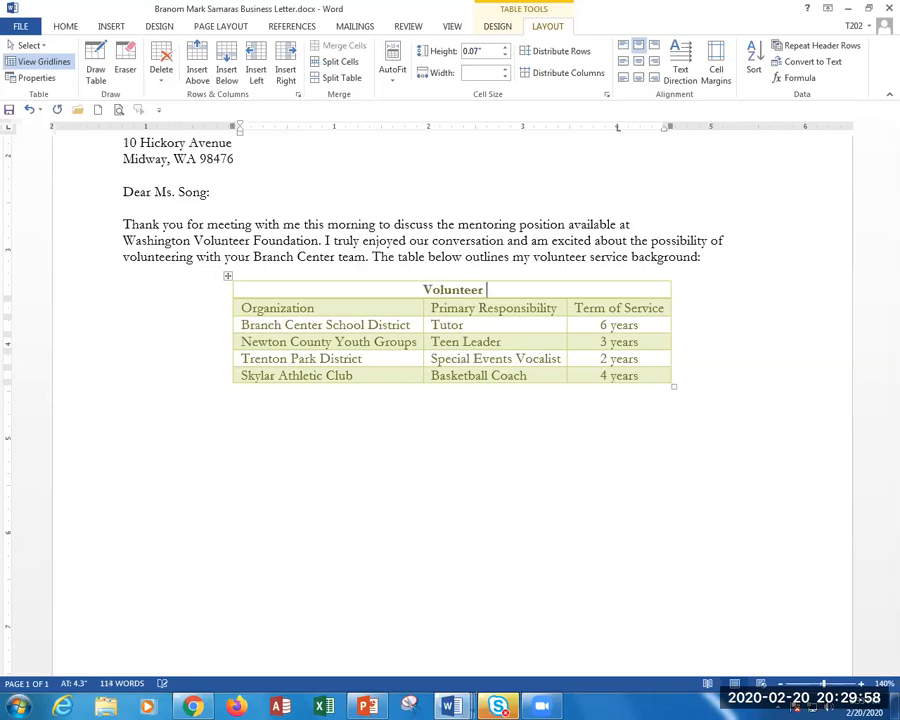
pyautogui.write('Service ')
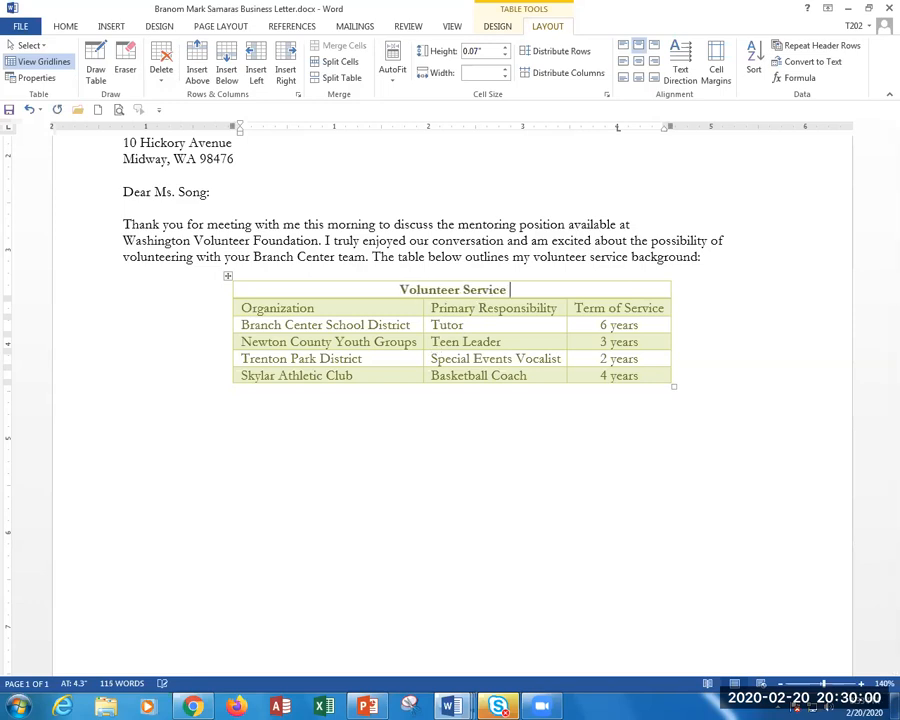
pyautogui.write('Background')
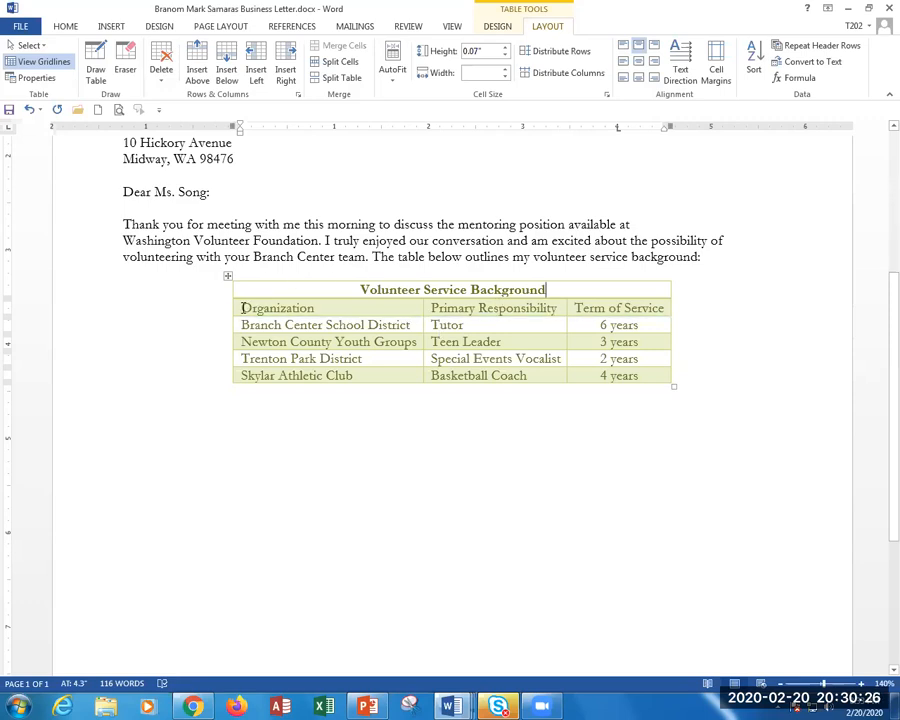
# Step: Make the column headings in the table's second row bold
pyautogui.moveTo(243, 308); pyautogui.dragTo(617, 310)
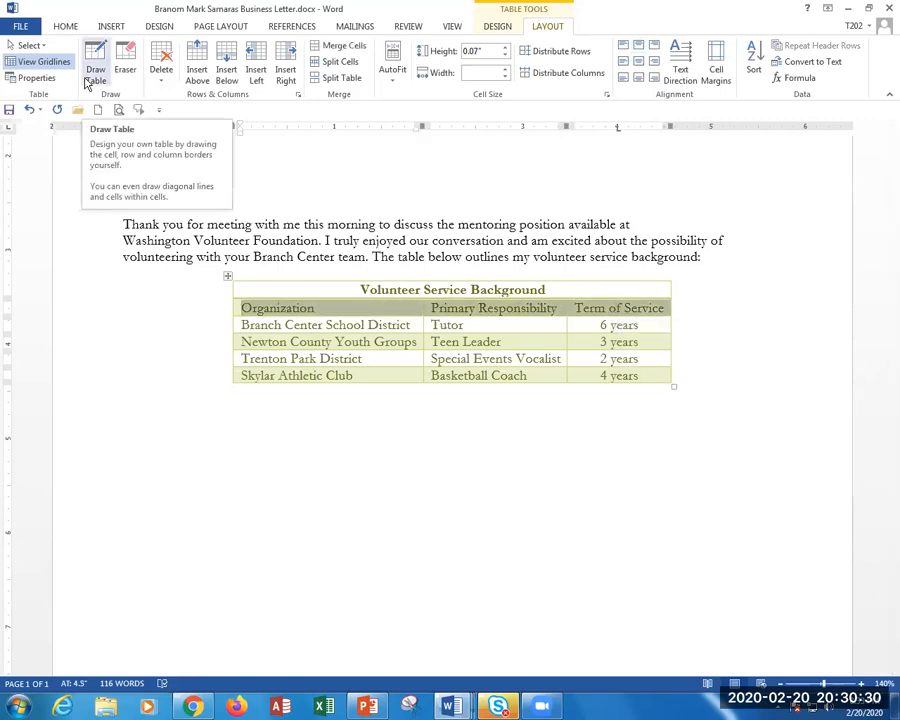
pyautogui.hotkey('ctrl', 'b')
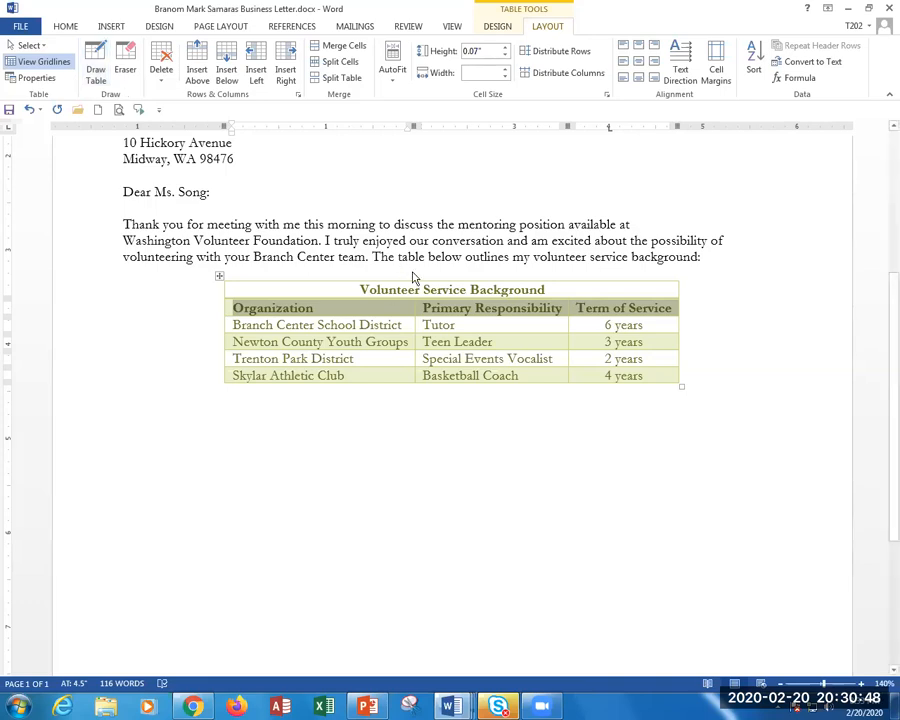
pyautogui.click(597, 418)
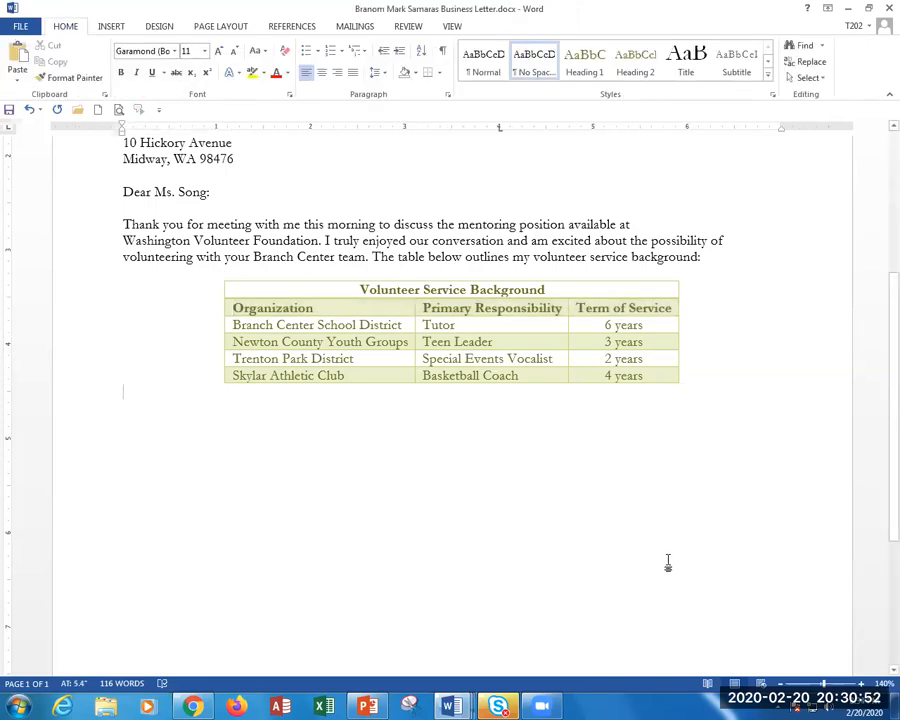
# Step: Leave a blank line below the table and add the sentence "As you requested, below is my availability by day:", checking spacing with formatting marks
pyautogui.click(440, 52)
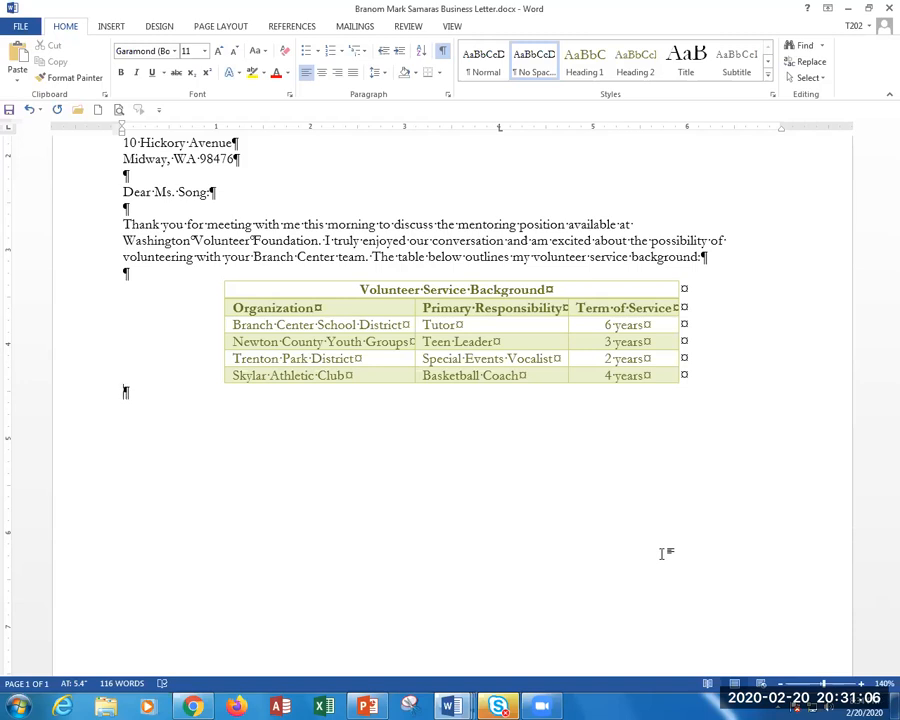
pyautogui.press('Return')
pyautogui.write('As you')
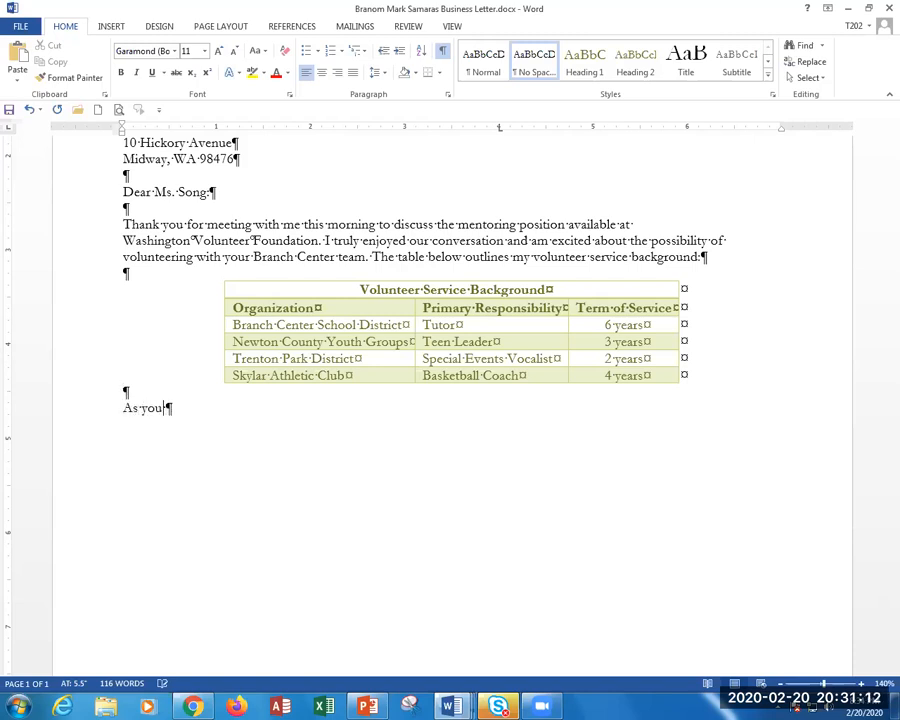
pyautogui.write(' requested, ')
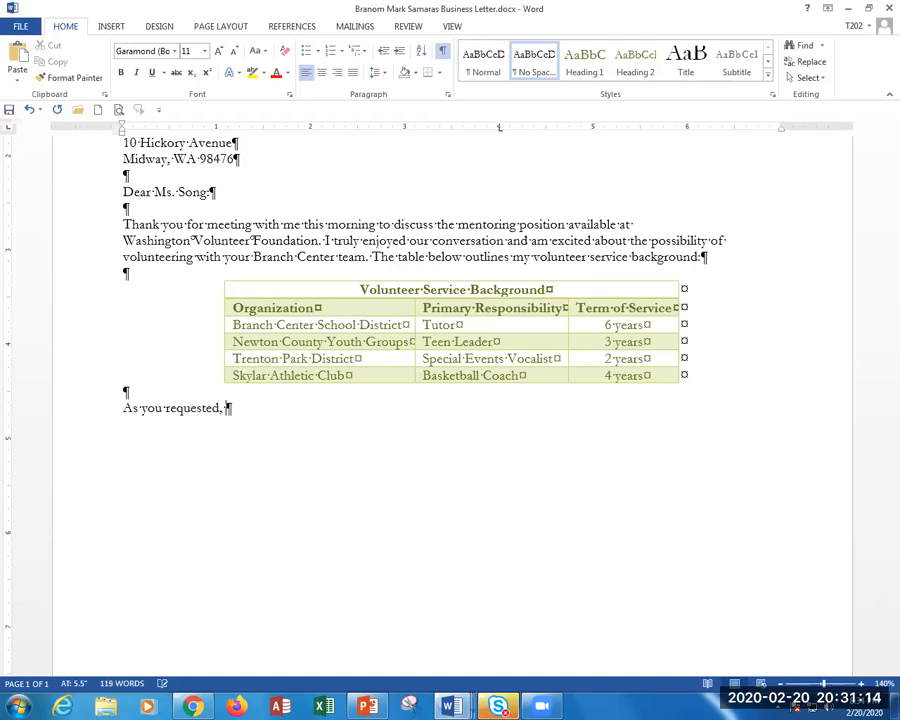
pyautogui.write('below is my a')
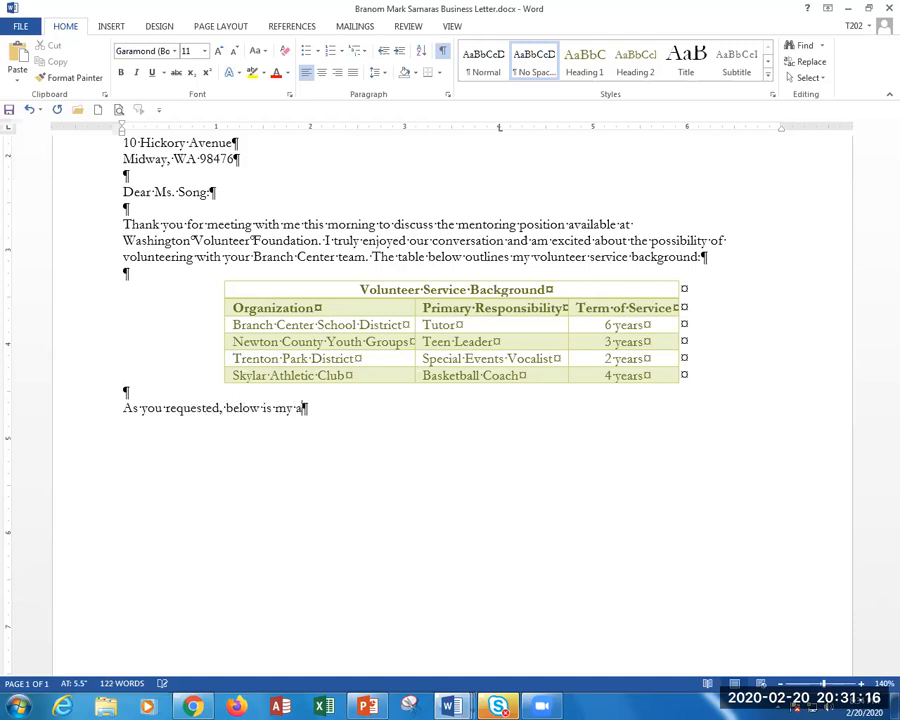
pyautogui.write('vailabilityby day:')
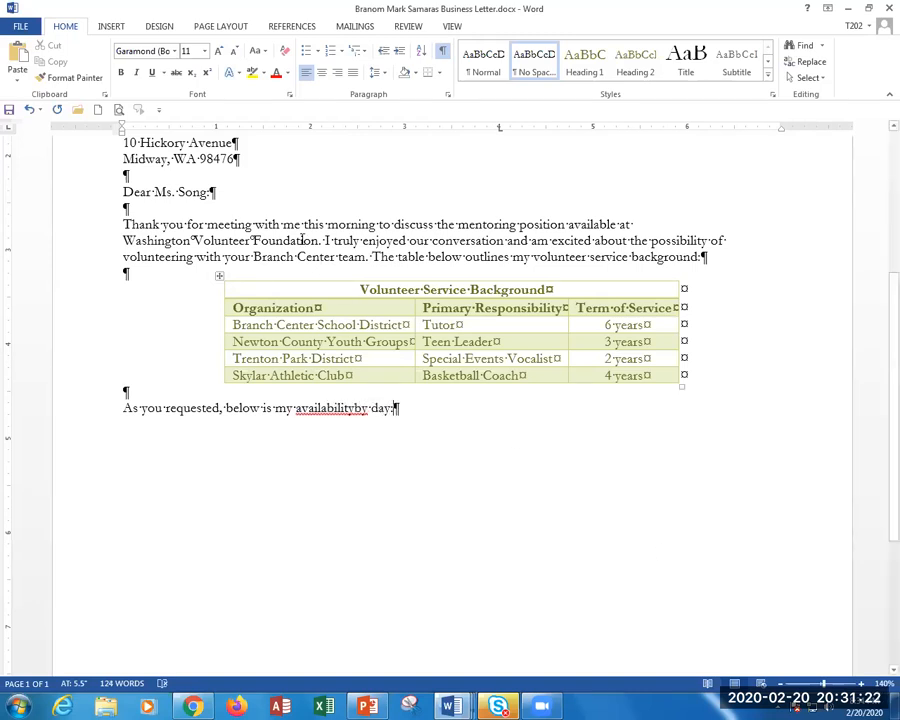
pyautogui.click(441, 51)
pyautogui.click(406, 408)
# Step: Start a bulleted list under the availability sentence with the item "Mondays – 6:00 a.m. to 8:00 a.m."
pyautogui.press('Return')
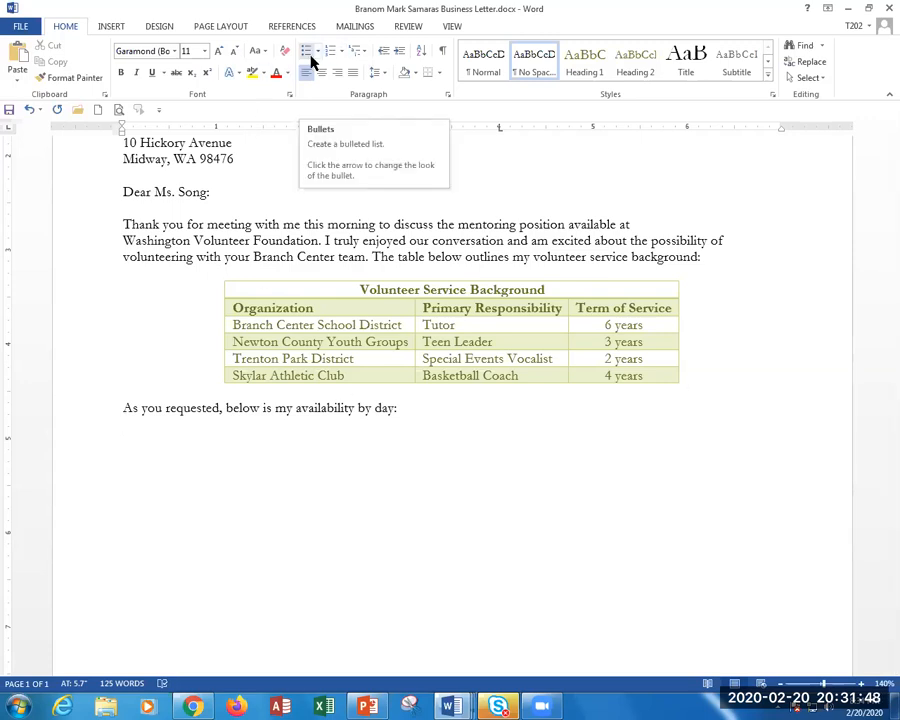
pyautogui.write('*')
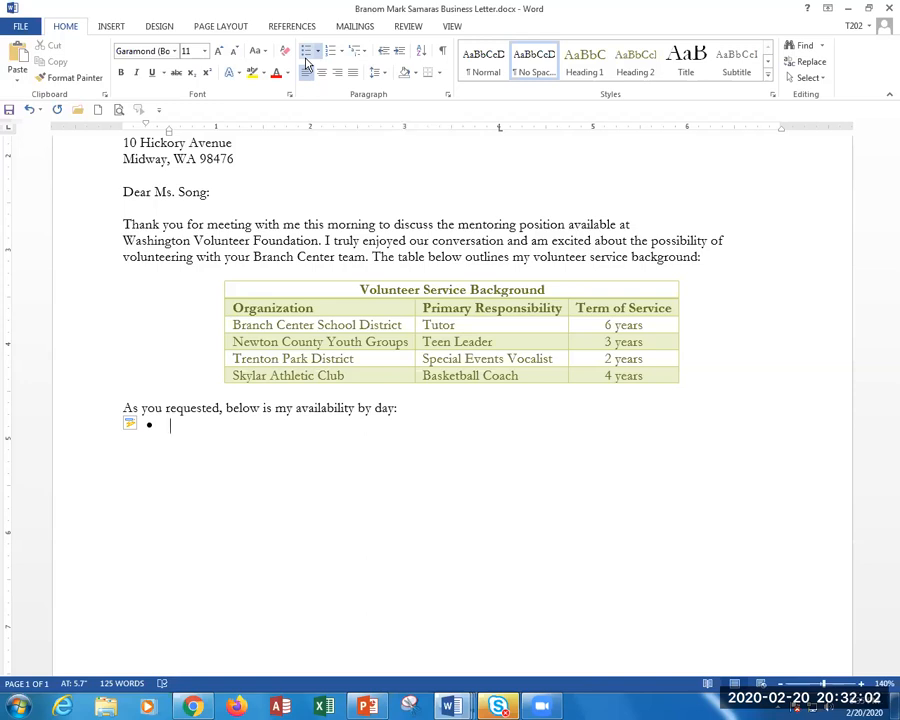
pyautogui.write('Mondays ')
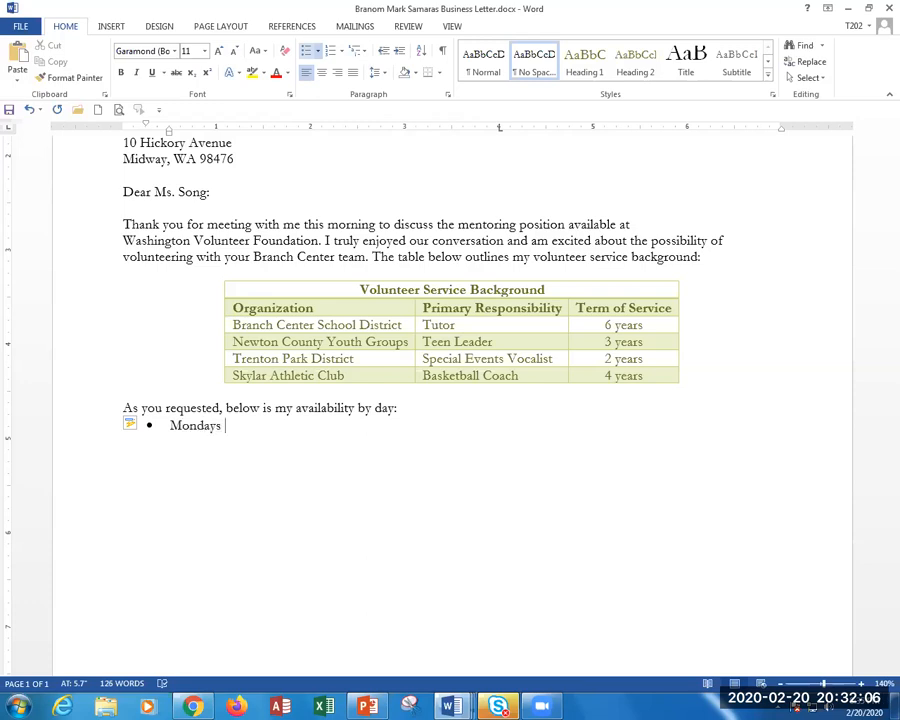
pyautogui.write('- ')
pyautogui.write('6:')
pyautogui.write('00')
pyautogui.write(' a.m')
pyautogui.write('.')
pyautogui.write('to 8:')
pyautogui.write('00 a.')
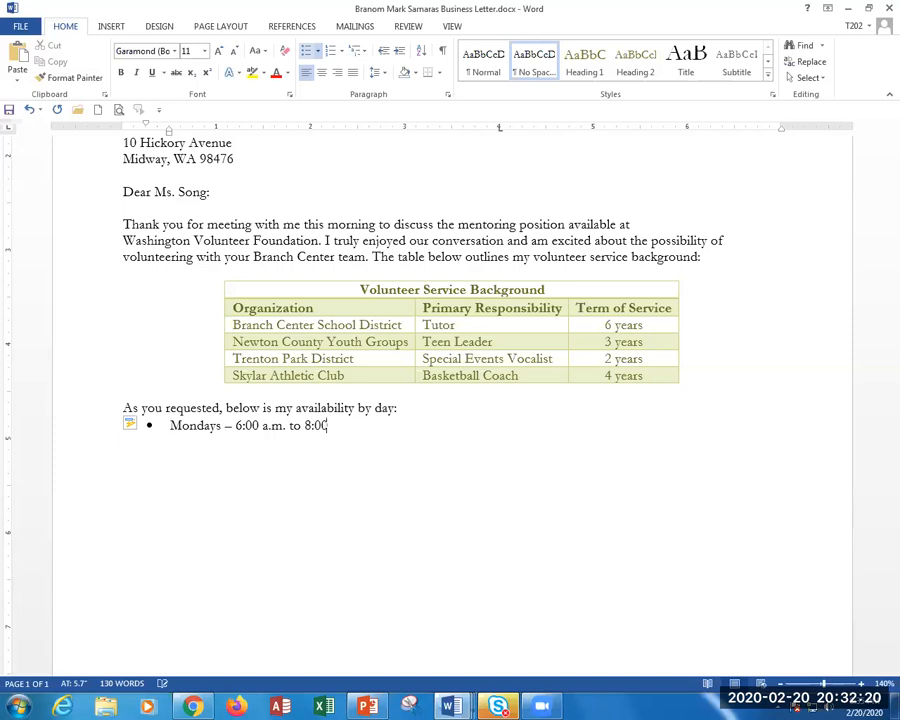
pyautogui.write('m.')
# Step: Add a second bullet reading "Tuesdays and Thursdays – 4:00 p.m. to 6:00 p.m."
pyautogui.press('Return')
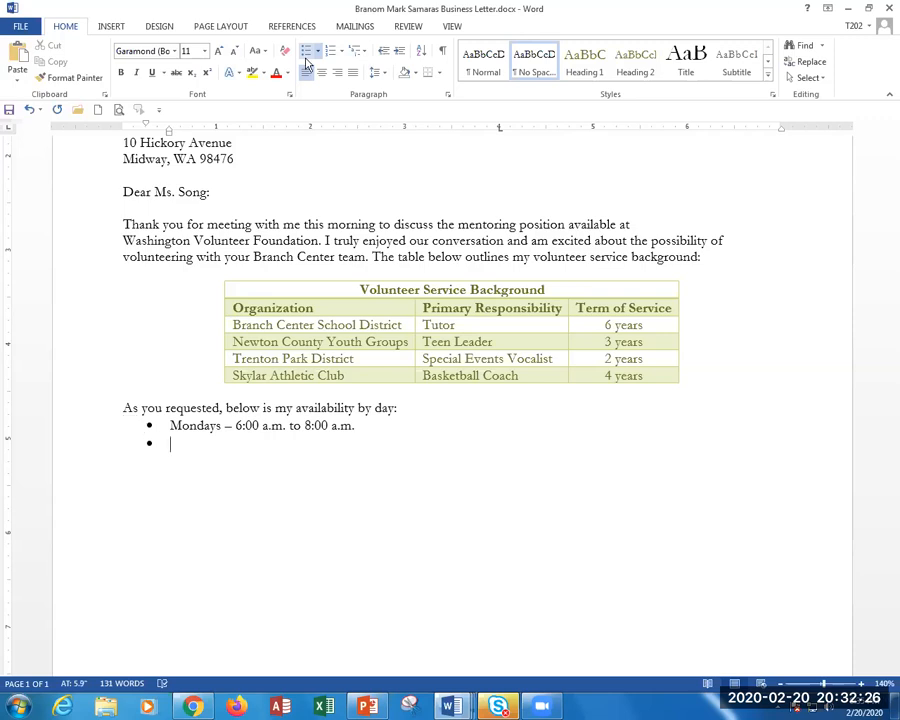
pyautogui.write('Tuesdays and Thu')
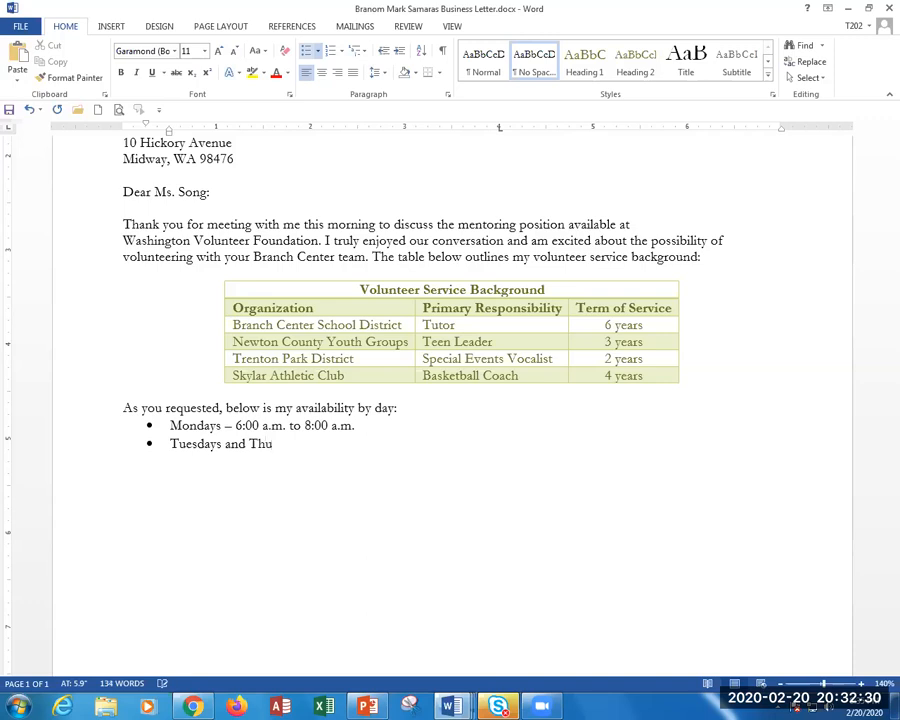
pyautogui.write('rsdays - 4:00 p')
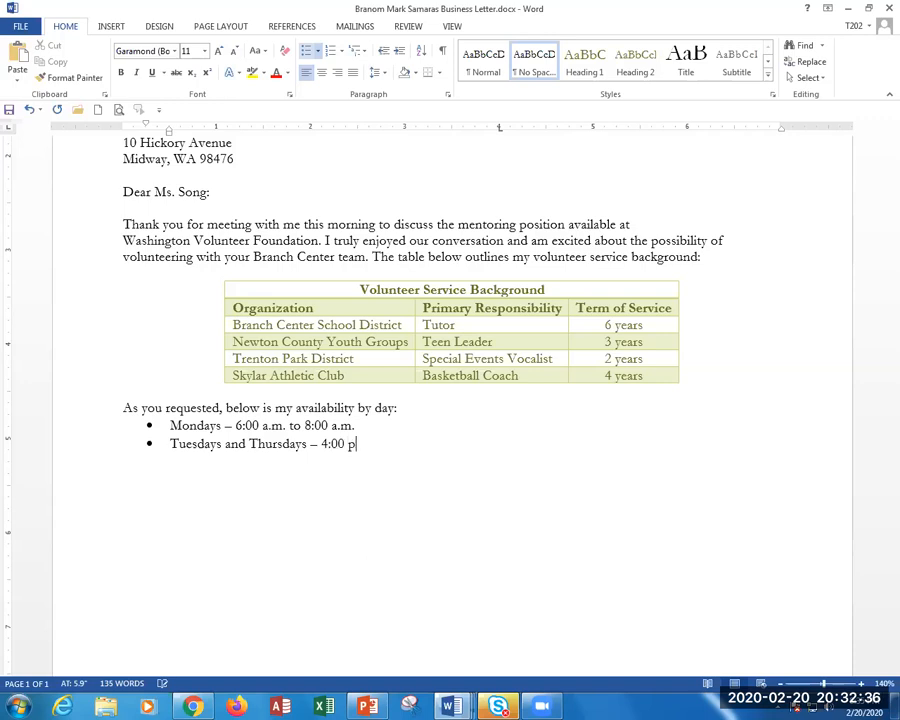
pyautogui.write('.m. to 6:00 p.m.')
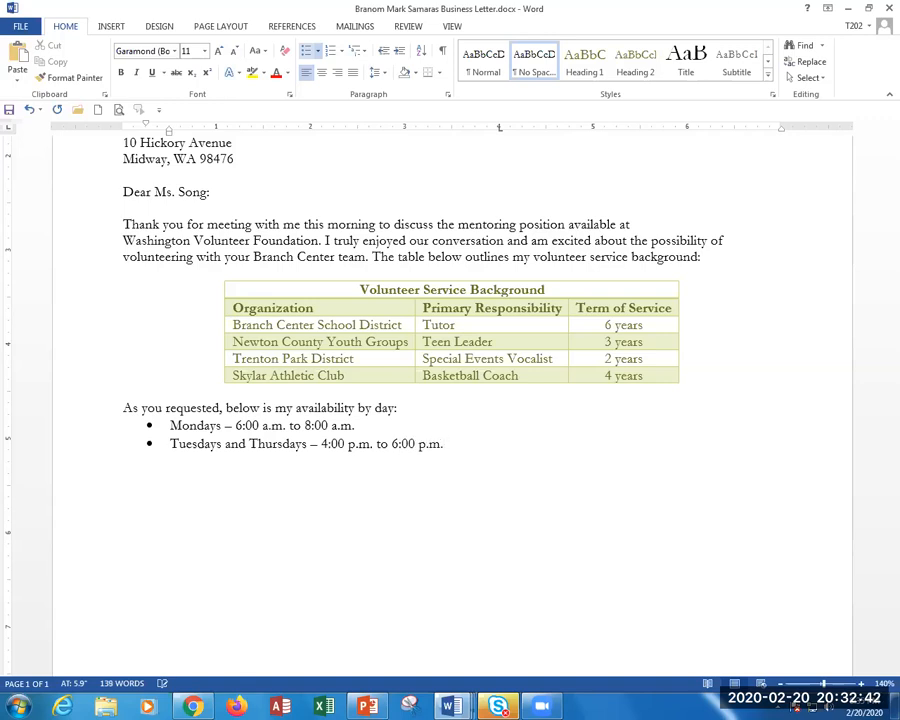
# Step: Add a third bullet reading "Saturdays – 11:00 a.m. to 2:00 p.m." and end the bulleted list below it
pyautogui.press('Return')
pyautogui.write('Saturdays - ')
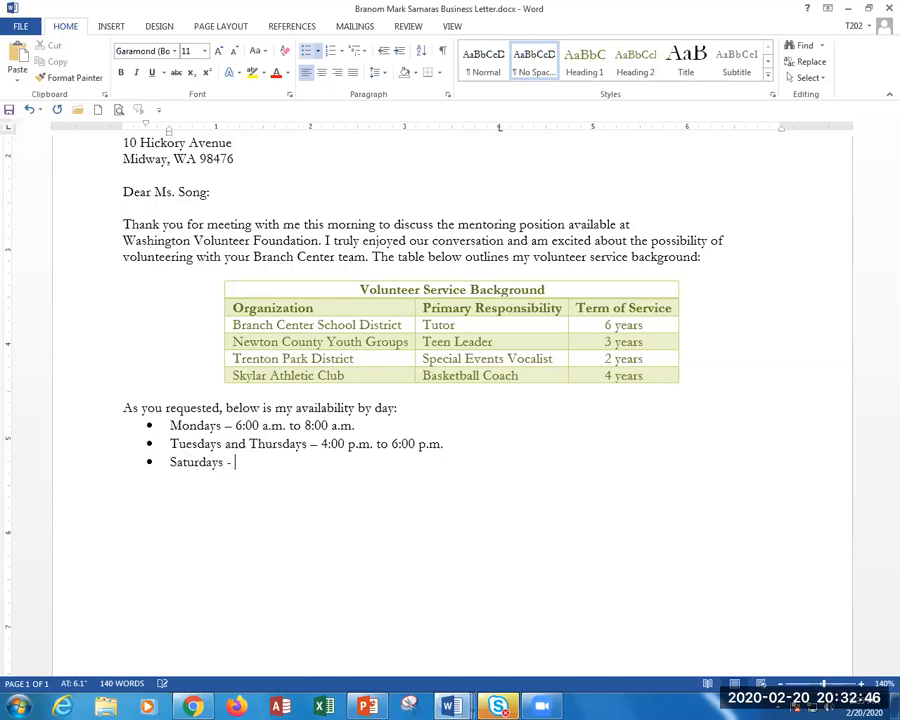
pyautogui.write('11:00 a.m')
pyautogui.press('BackSpace')
pyautogui.write('m. to 2:00 ')
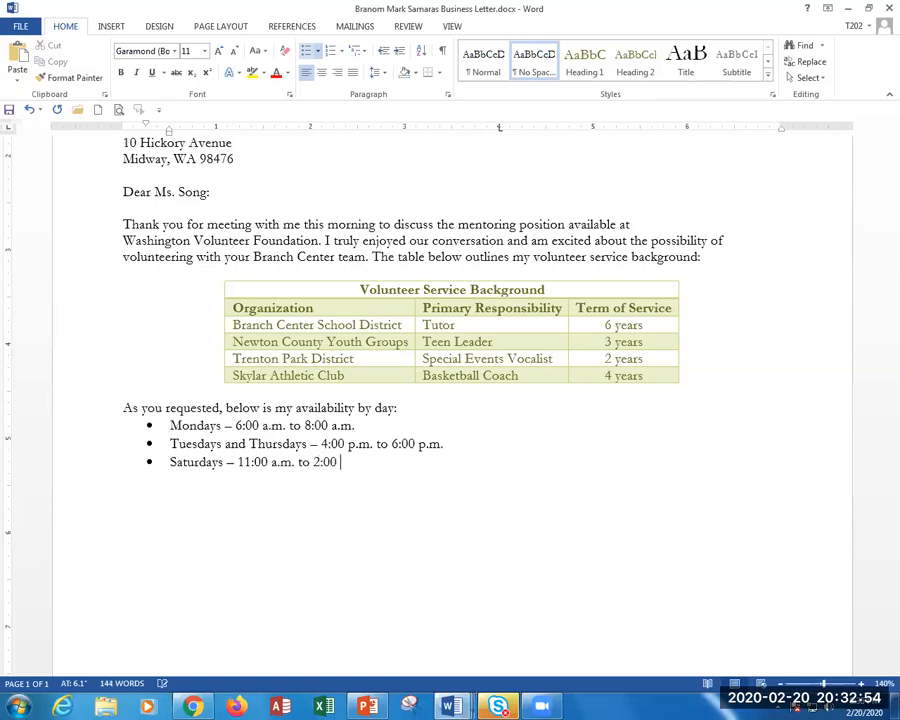
pyautogui.write('p.m.')
pyautogui.press('Return')
pyautogui.click(307, 51)
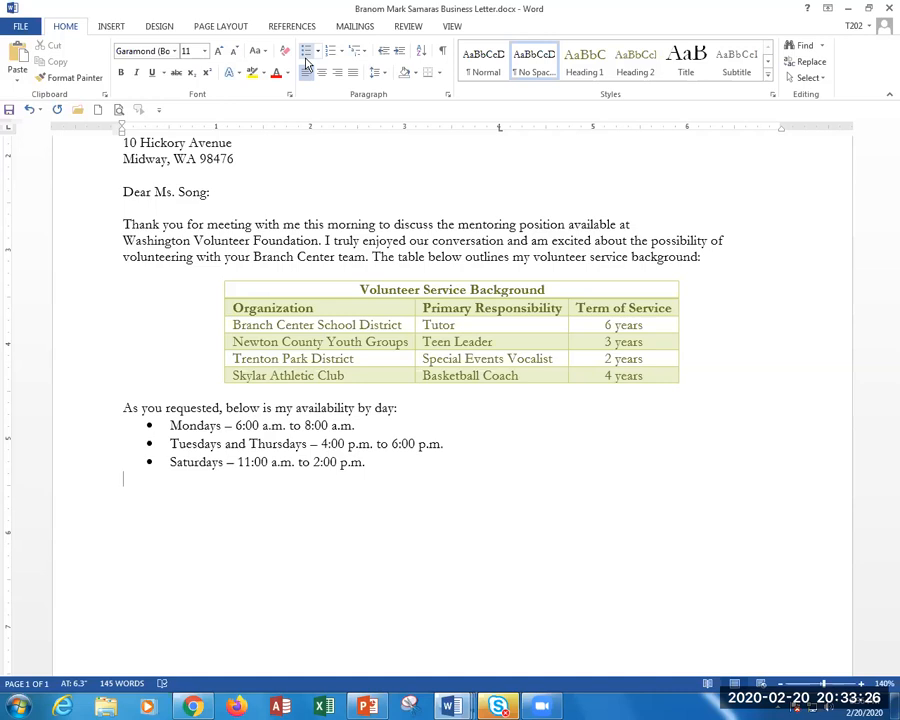
# Step: After a blank line, start a paragraph with "As a mentor for Washington Volunteer Foundation", expanding the organization name from the shorthand wvf
pyautogui.press('Return')
pyautogui.write('As a mentor for')
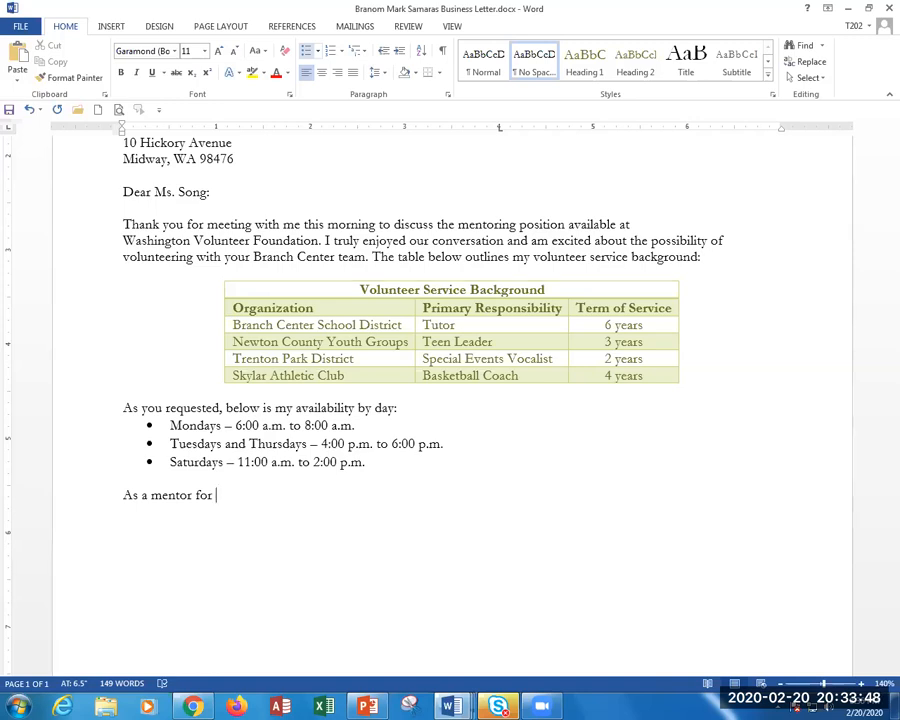
pyautogui.write('wvc')
pyautogui.press('BackSpace')
pyautogui.press('BackSpace')
pyautogui.press('BackSpace')
pyautogui.write('cv')
pyautogui.press('BackSpace')
pyautogui.press('BackSpace')
pyautogui.press('BackSpace')
pyautogui.write('wvf')
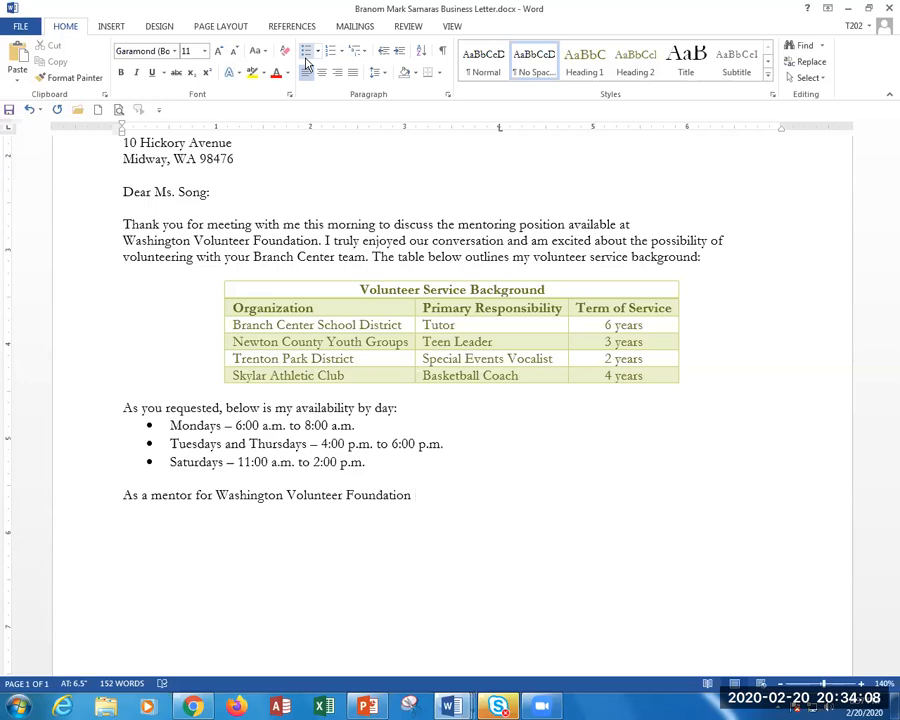
# Step: Complete the mentor sentence with ", I would also be available by phone anytime, day or night."
pyautogui.press('BackSpace')
pyautogui.write(', I would ')
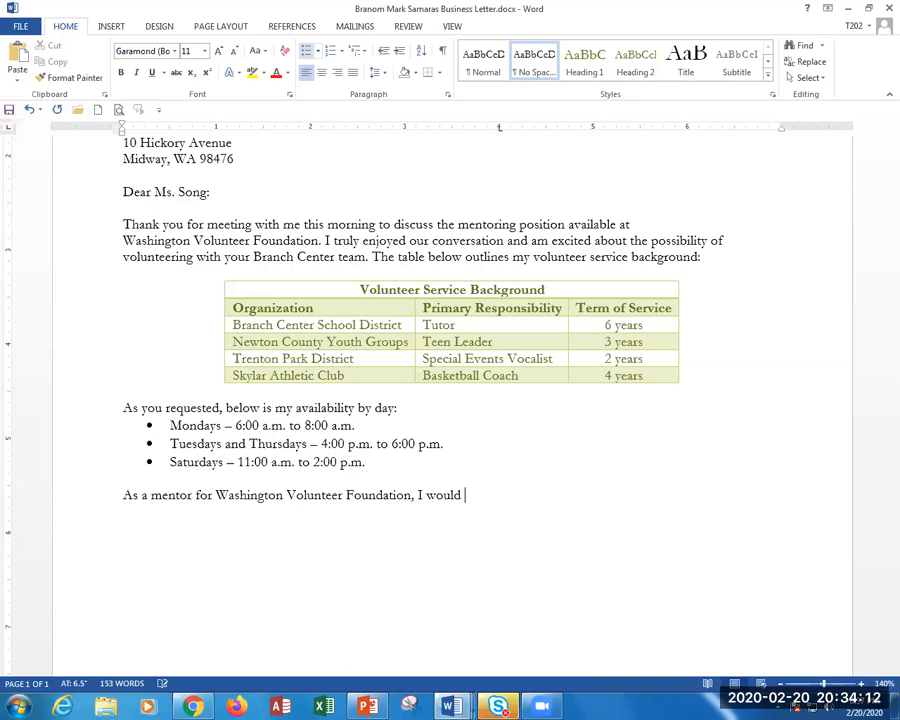
pyautogui.write('also be avia')
pyautogui.press('BackSpace')
pyautogui.press('BackSpace')
pyautogui.write('ailable ')
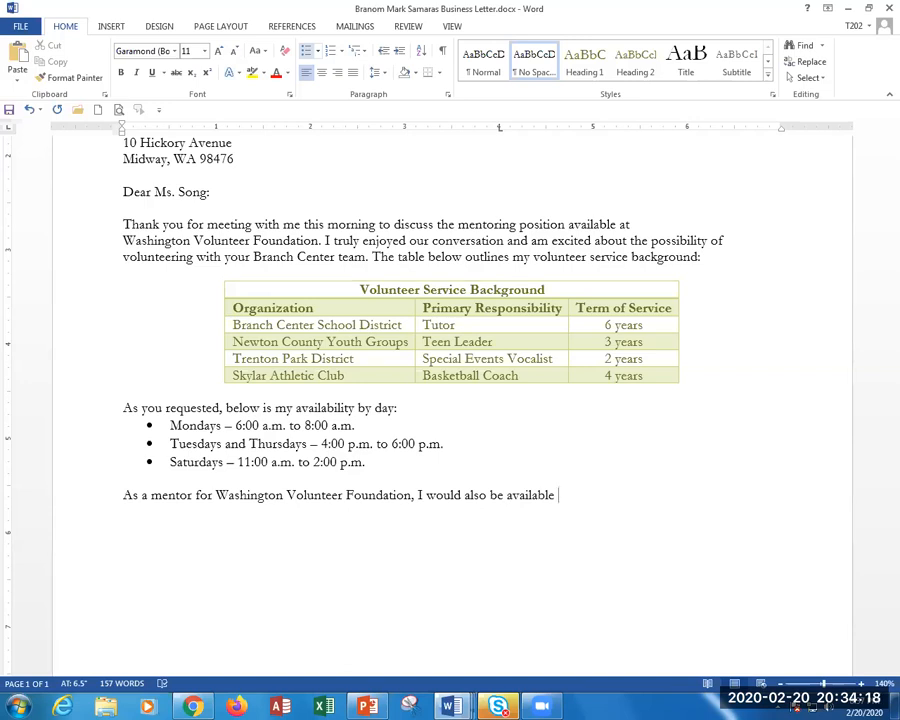
pyautogui.write('by phone anytime, d')
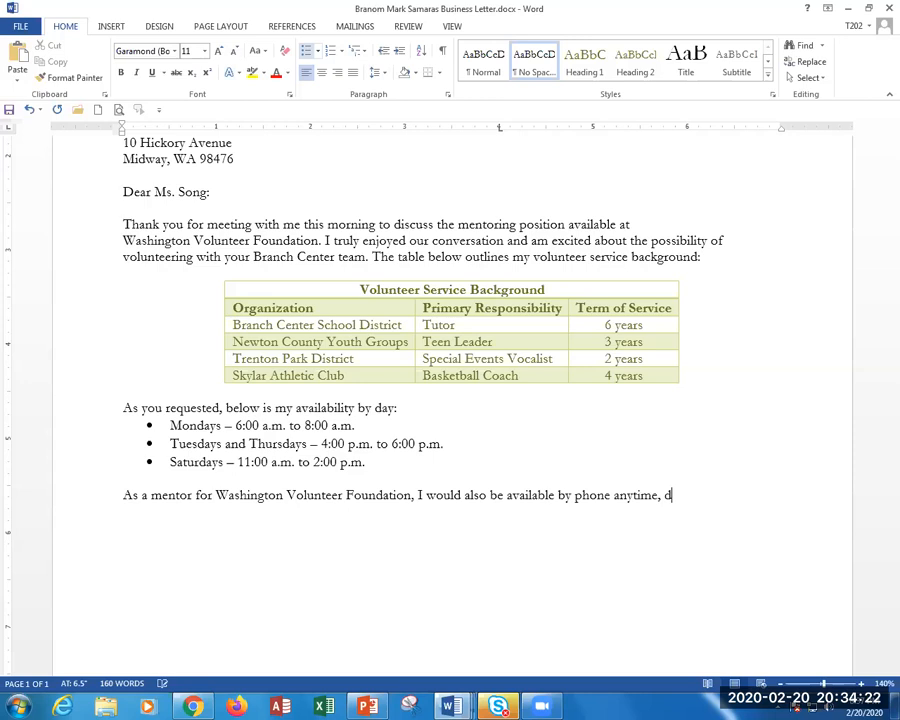
pyautogui.write('ay br night. P')
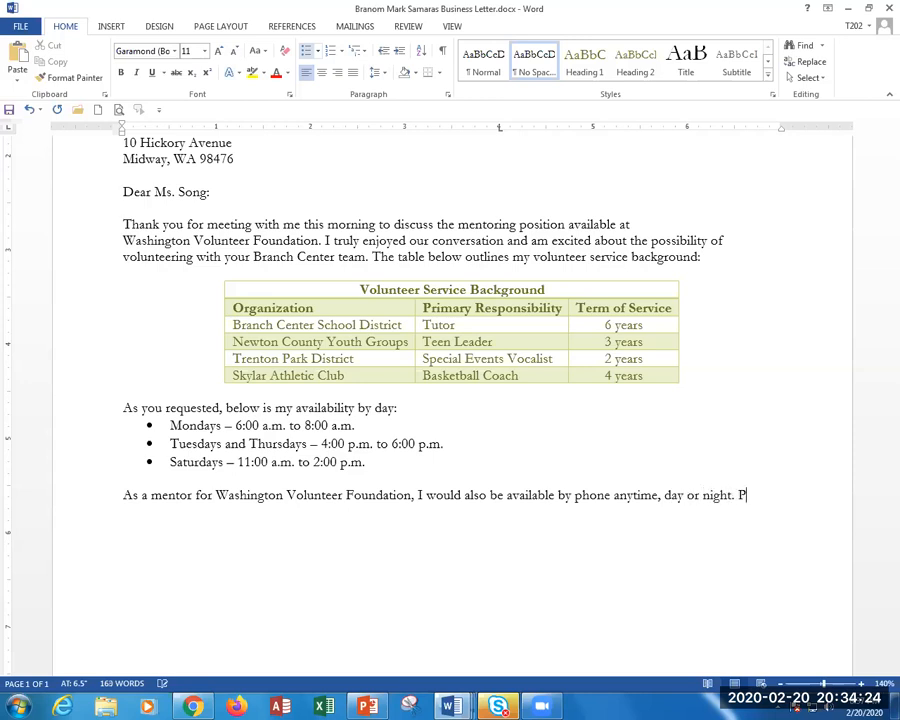
# Step: Continue the paragraph with "Please contact me if you need additional information."
pyautogui.write('lease contact ')
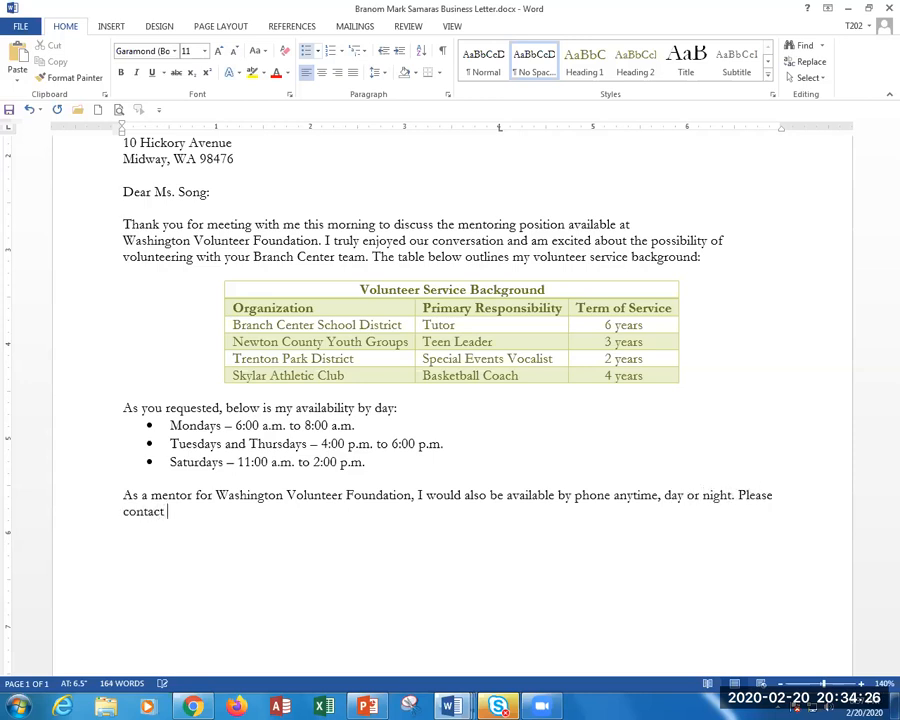
pyautogui.write('me if you need ')
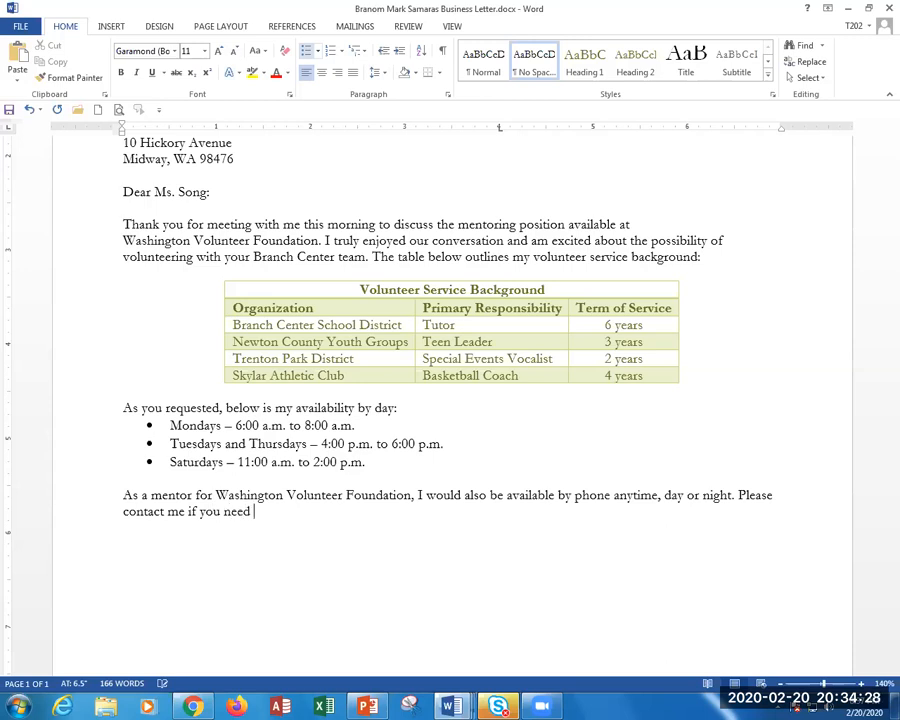
pyautogui.write('additional ')
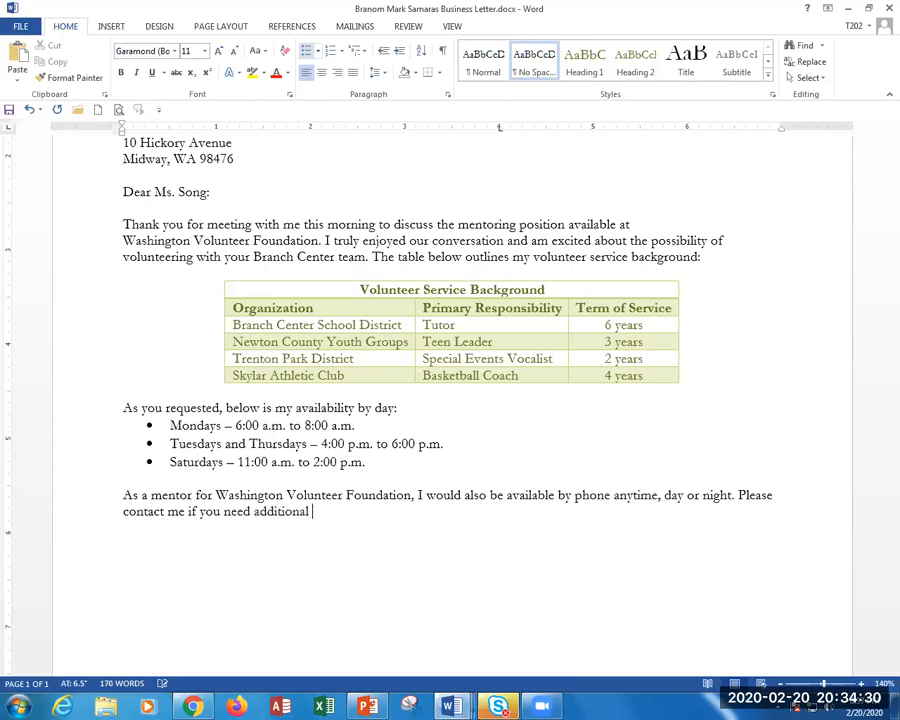
pyautogui.write('information. ')
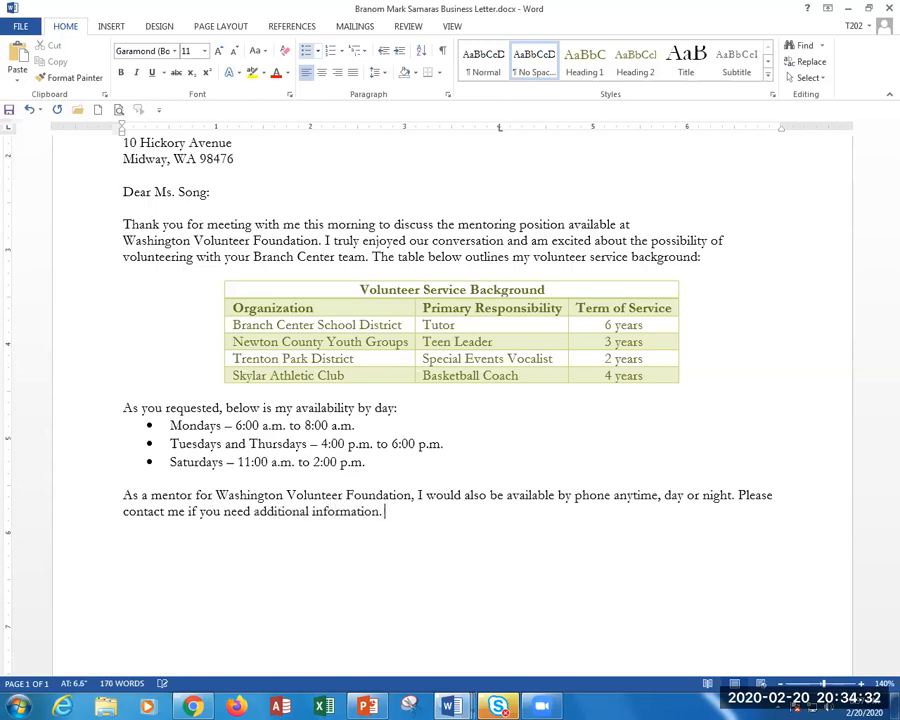
# Step: End the paragraph with "I look forward to hearing for you regarding this opportunity." and leave a blank line below it
pyautogui.write('I look forwar')
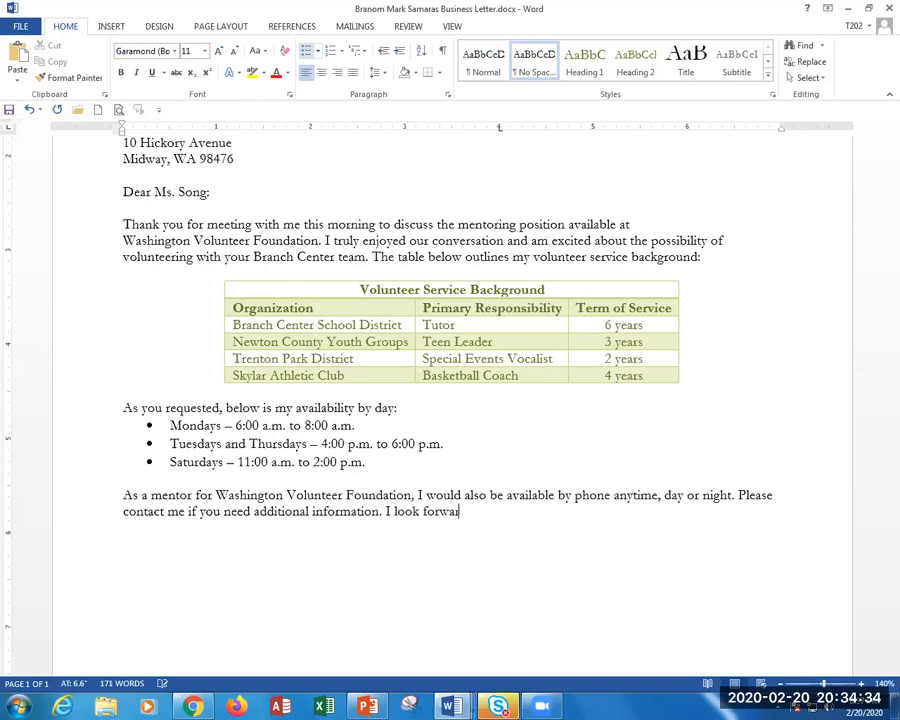
pyautogui.write('d to hearing for ')
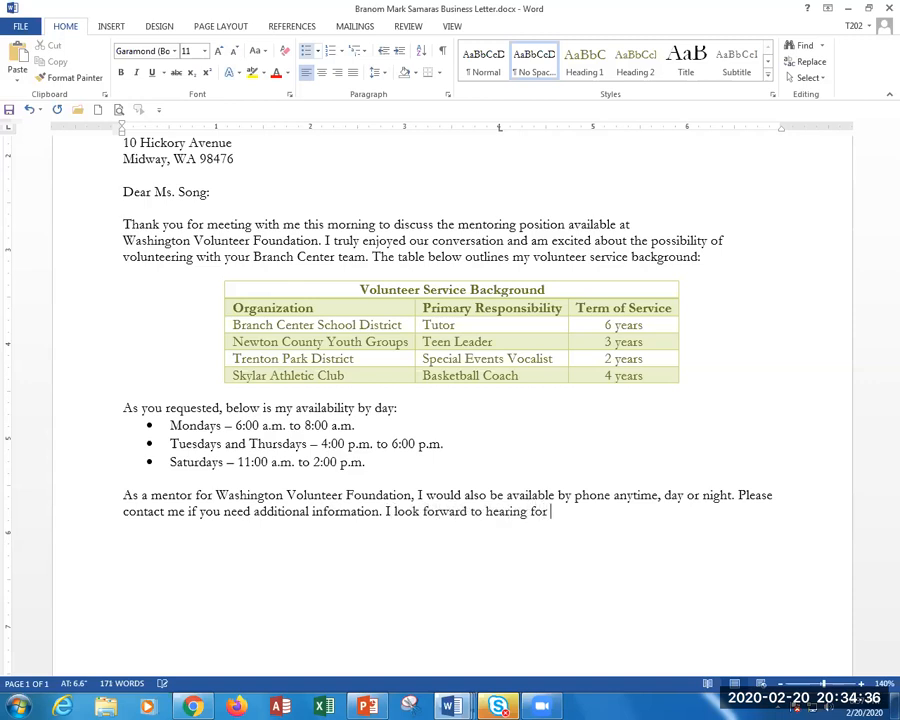
pyautogui.write('you regard')
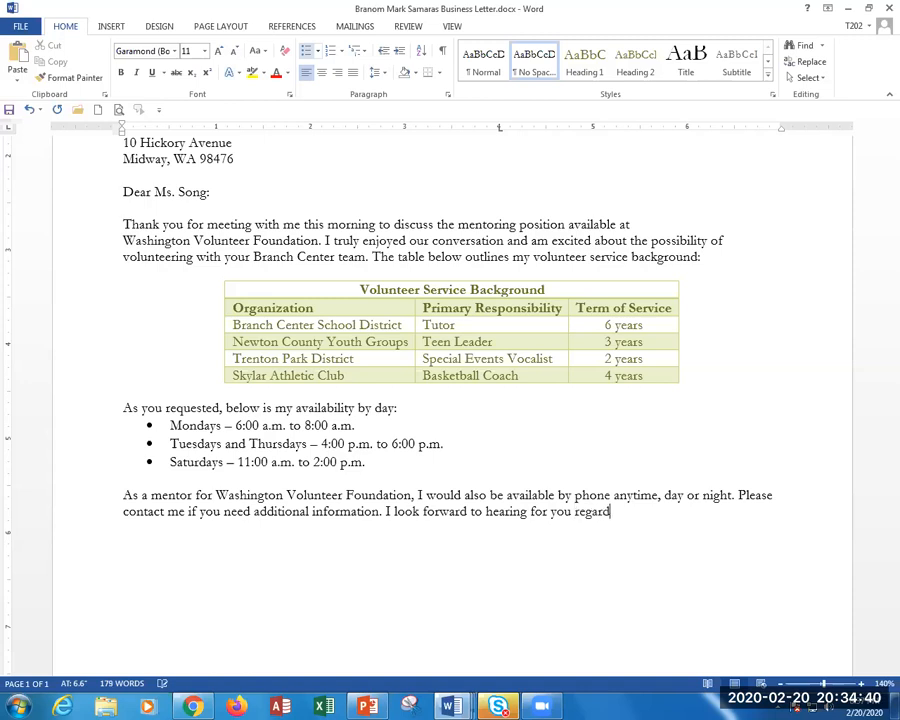
pyautogui.write('ing this oppor')
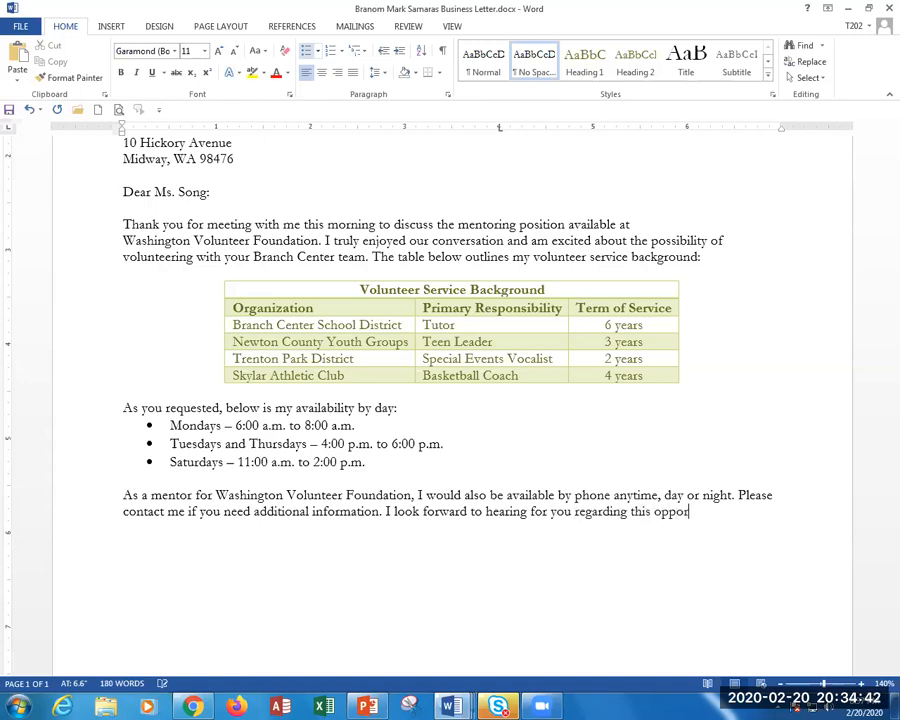
pyautogui.write('tunity.')
pyautogui.press('Return')
pyautogui.press('Return')
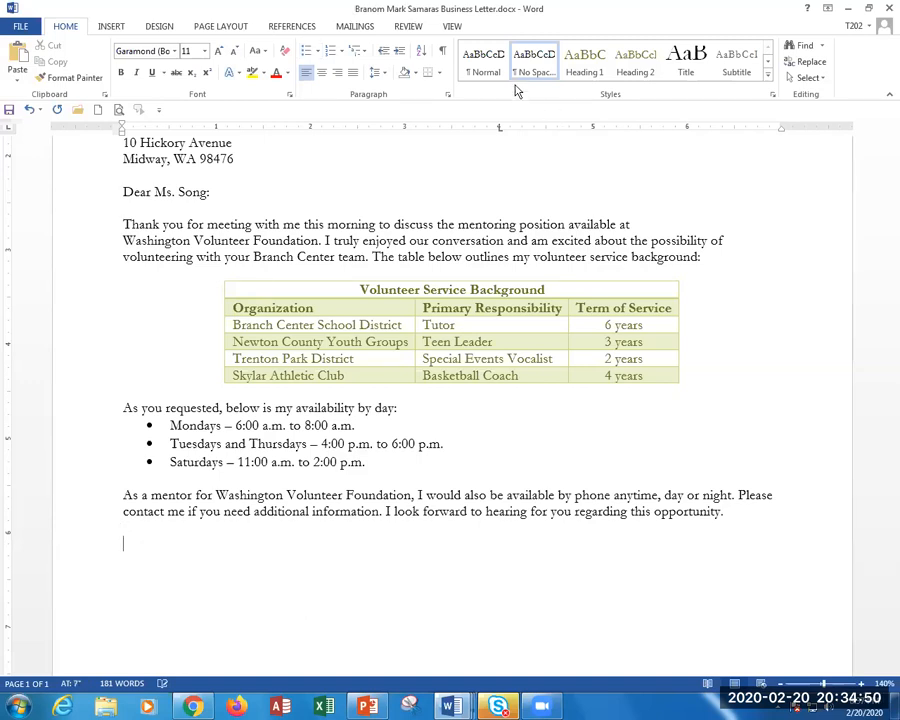
# Step: Show formatting marks and enter the closing "Sincerely," at the 4-inch tab stop below the last paragraph
pyautogui.click(442, 52)
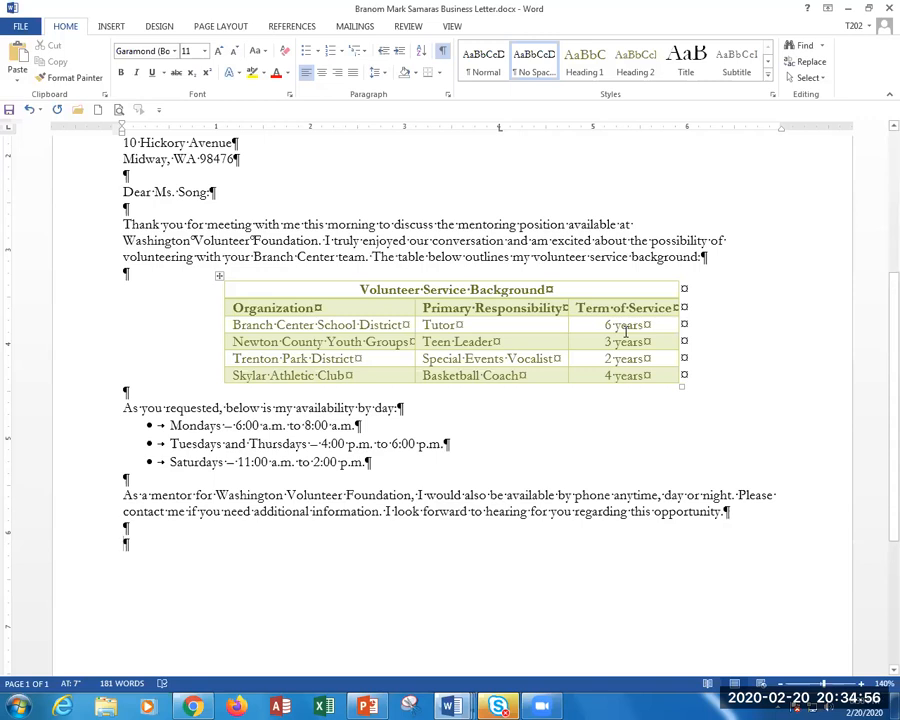
pyautogui.scroll(2, 626, 331)
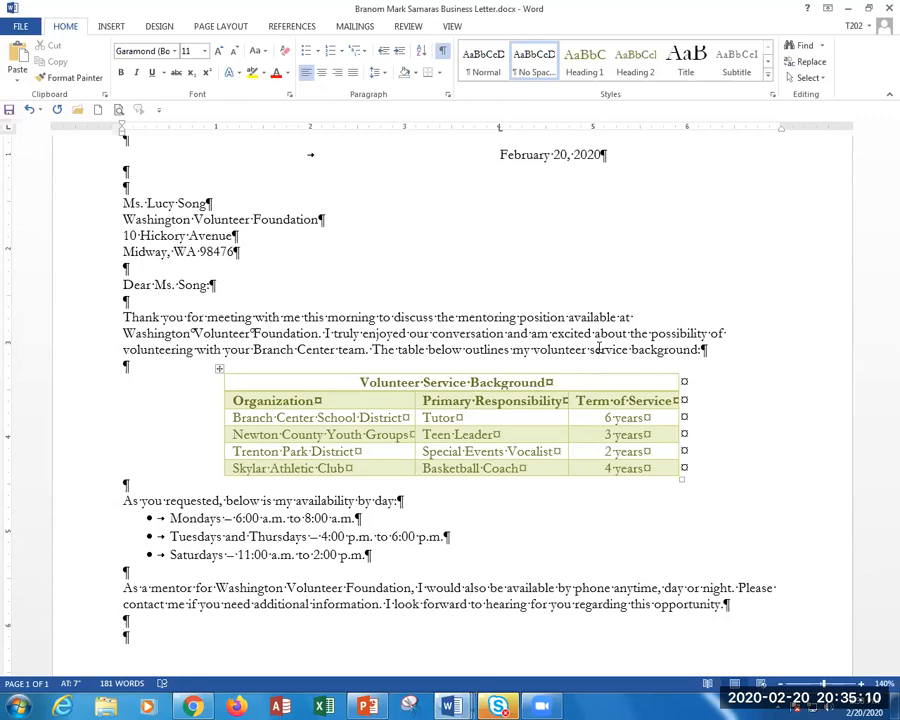
pyautogui.press('Tab')
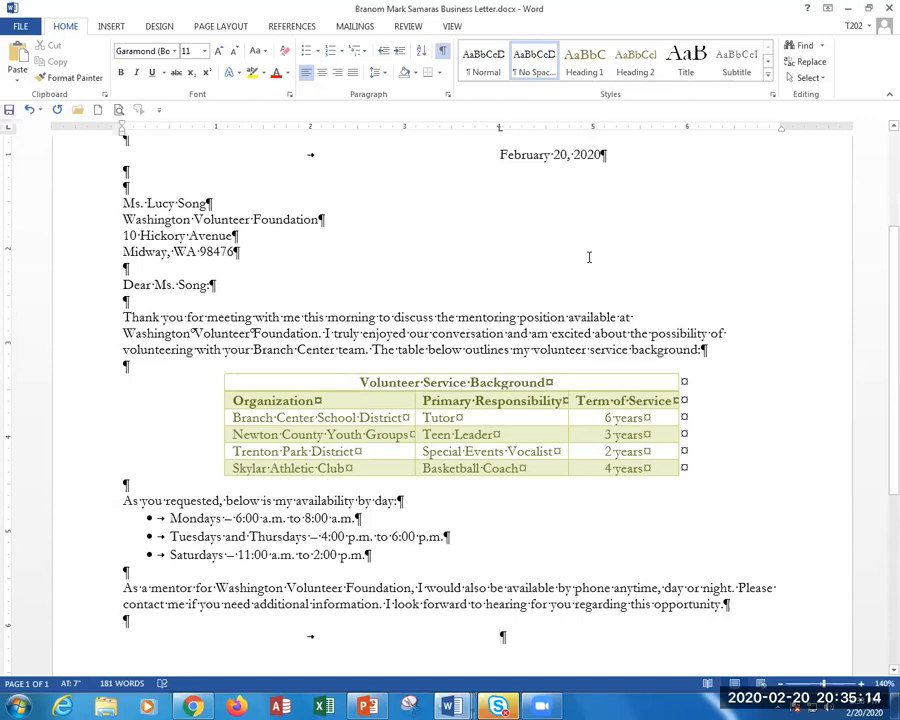
pyautogui.write('Since')
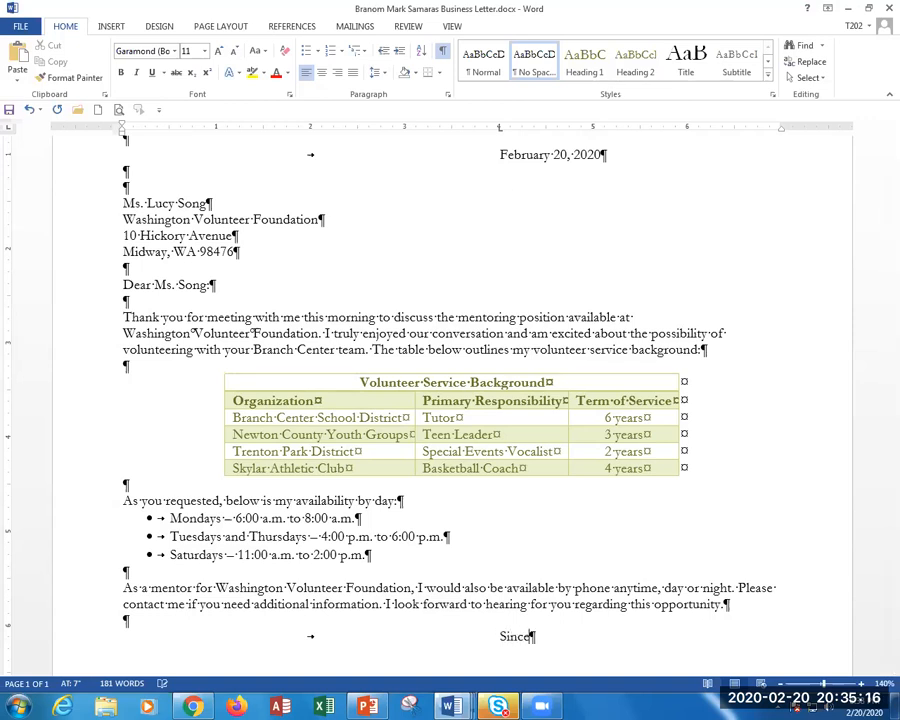
pyautogui.write('rely,')
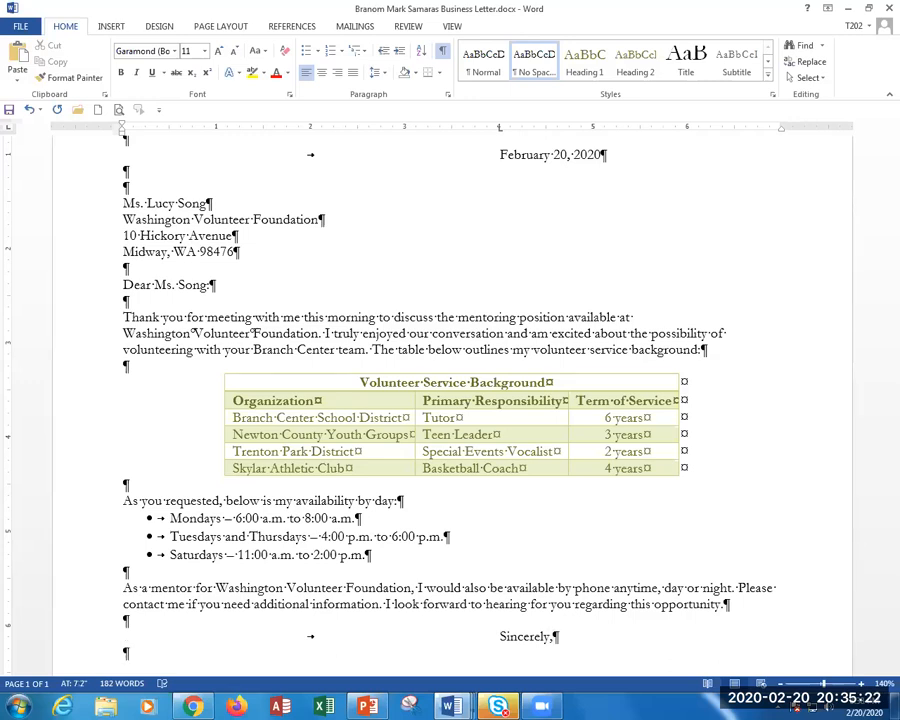
# Step: Leave three blank lines below "Sincerely," and start the signature line at the 4-inch tab stop
pyautogui.press('Return')
pyautogui.scroll(-5, 345, 238)
pyautogui.press('Return')
pyautogui.press('Return')
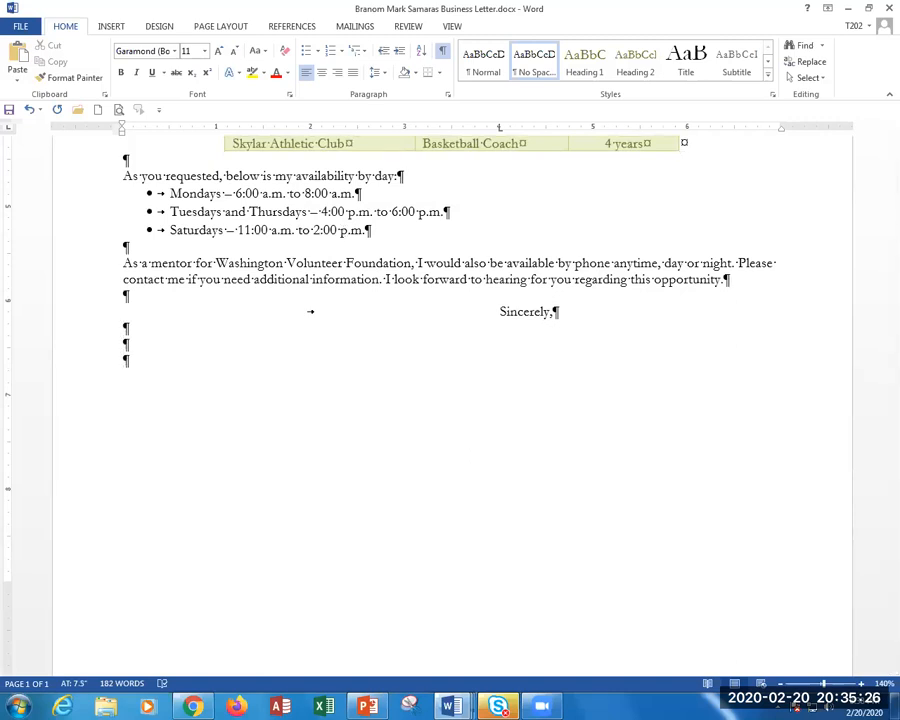
pyautogui.press('Return')
pyautogui.press('Tab')
# Step: Switch to Chrome, search Google Images for John Hancock, examine the picture with his signature, and return to the letter in Word
pyautogui.click(194, 706)
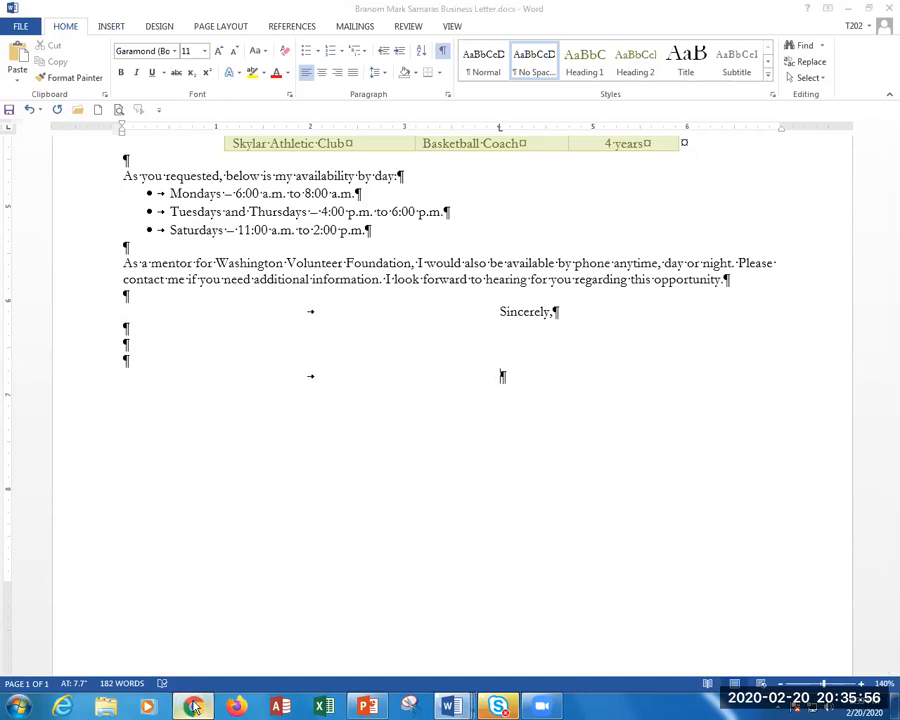
pyautogui.hotkey('ctrl', 't')
pyautogui.write('jo')
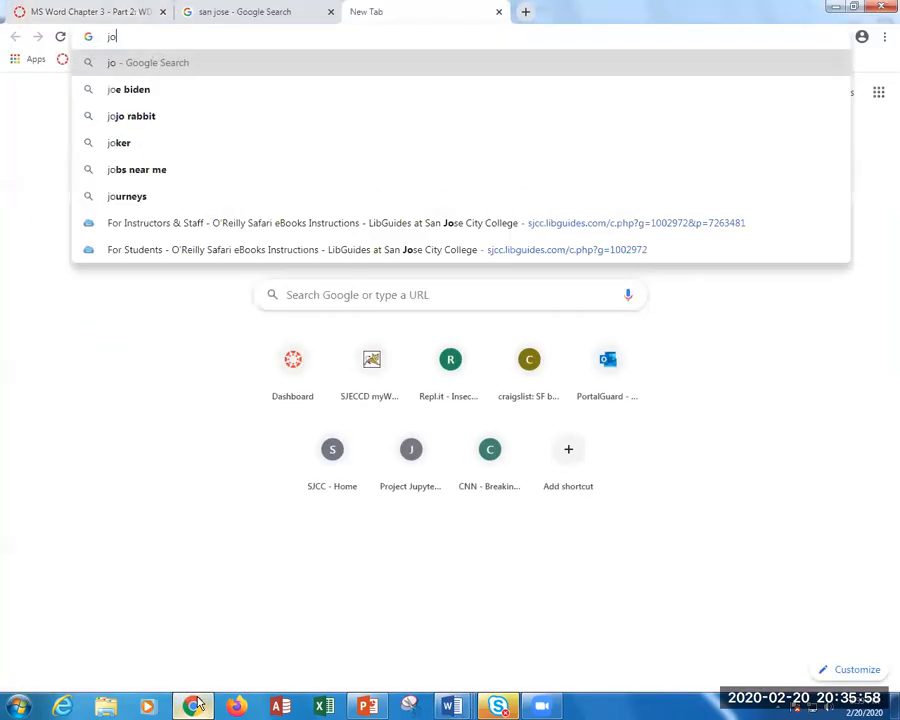
pyautogui.write('hn hanc')
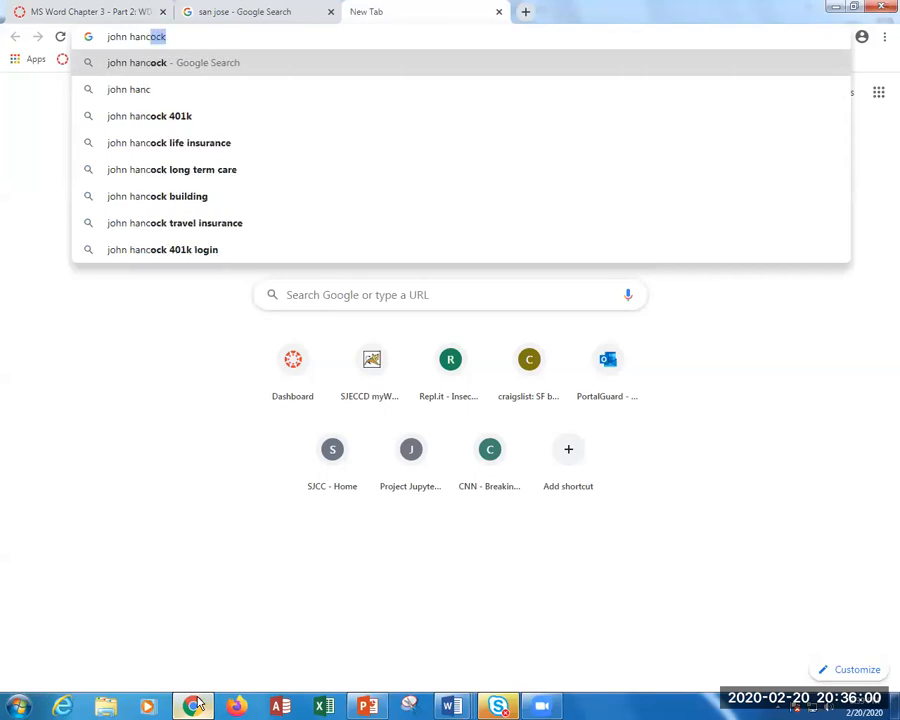
pyautogui.press('Return')
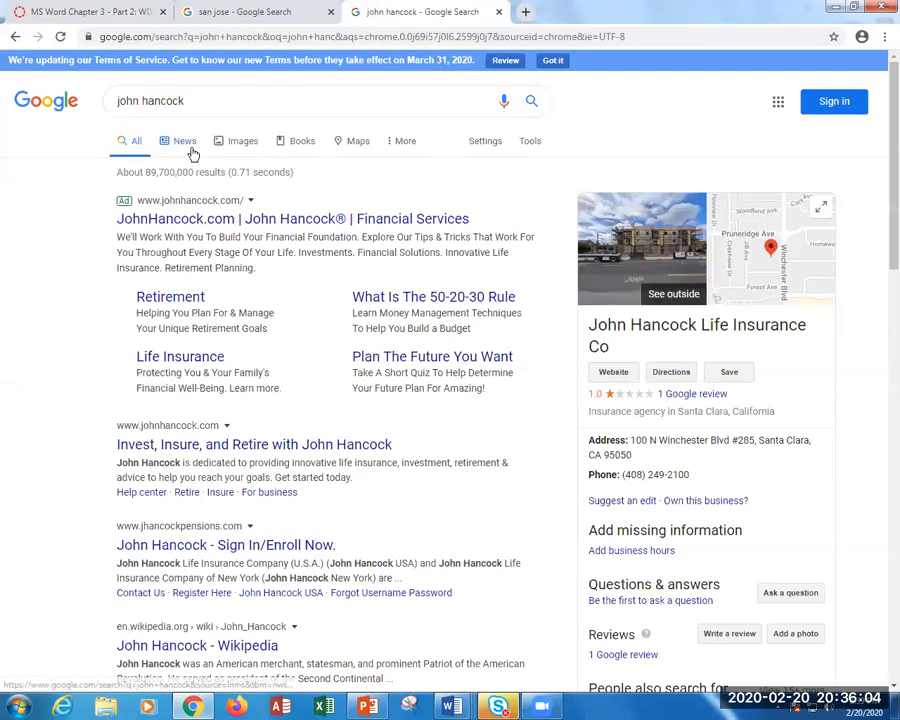
pyautogui.click(241, 148)
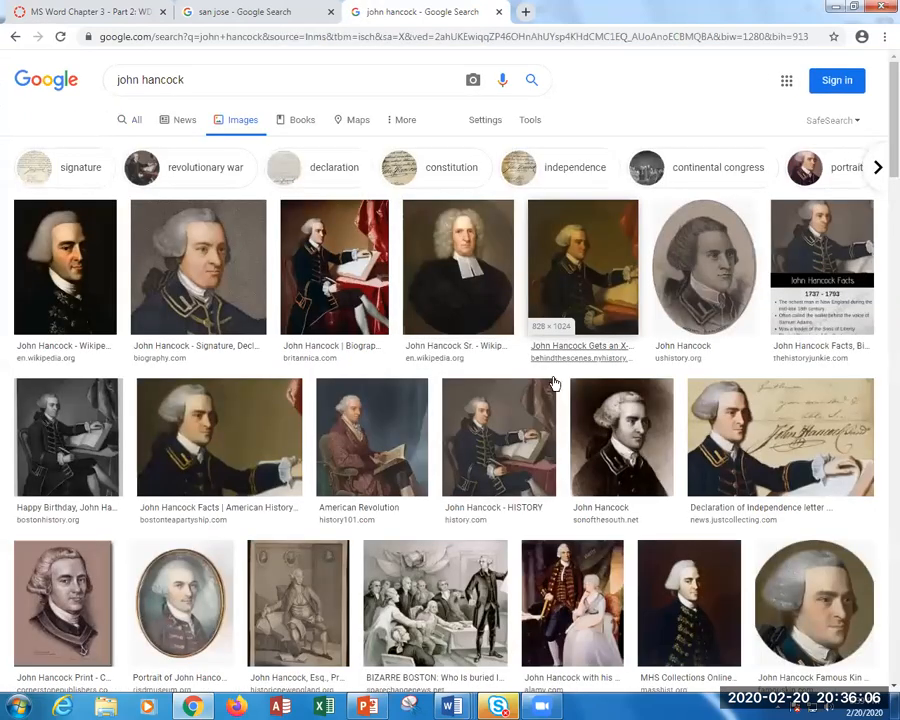
pyautogui.scroll(-2, 568, 412)
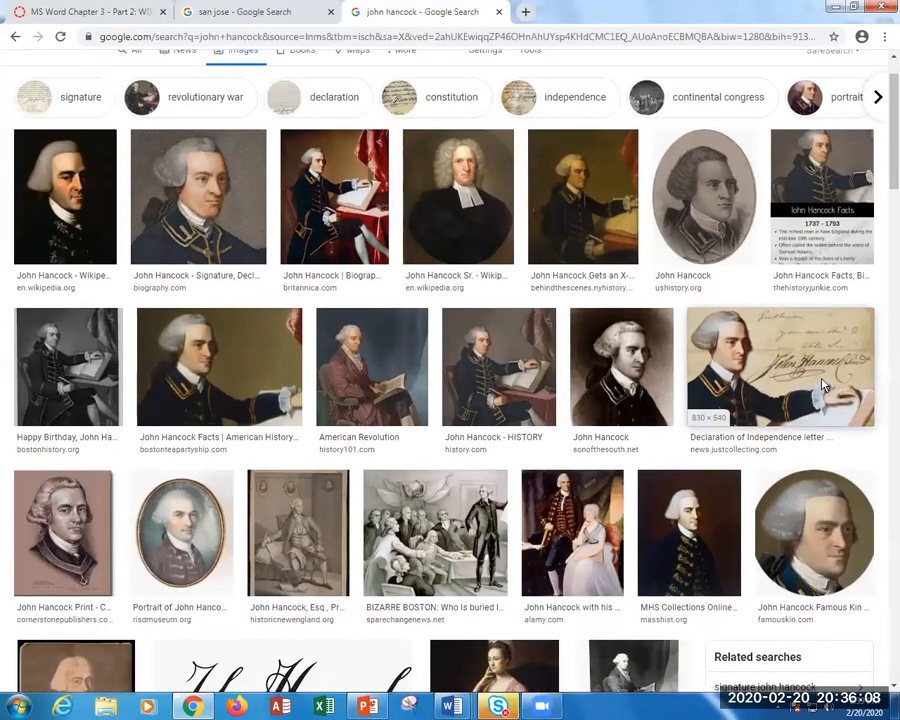
pyautogui.click(818, 388)
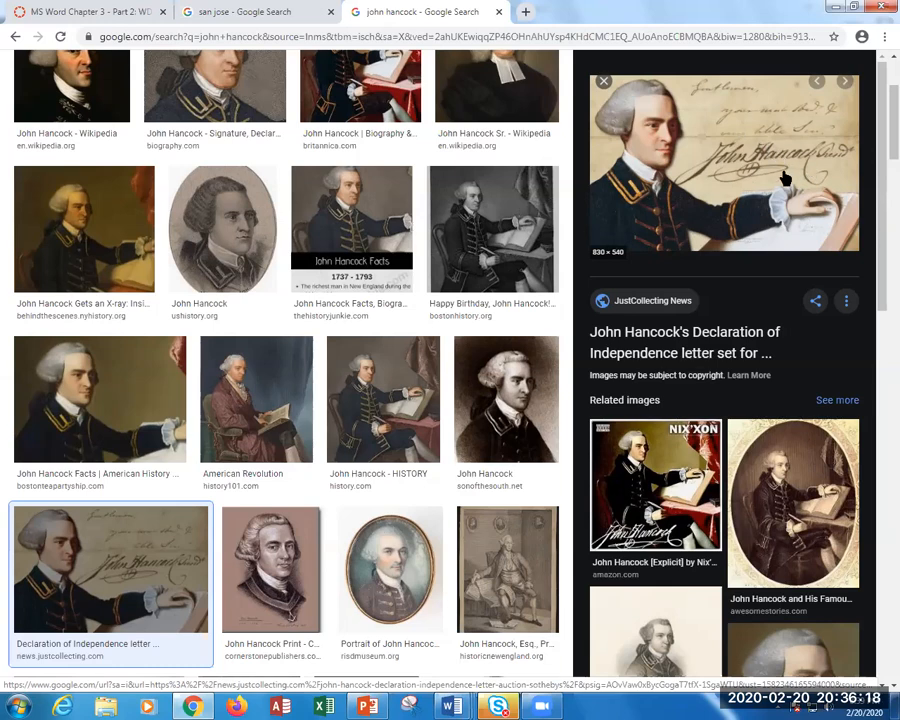
pyautogui.click(498, 12)
pyautogui.hotkey('alt', 'Tab')
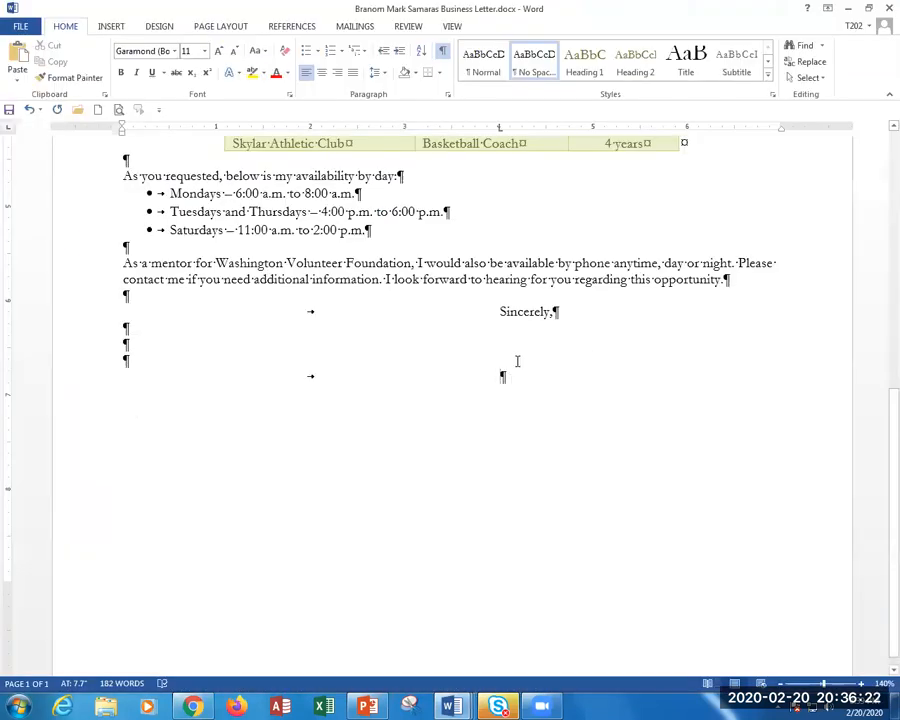
# Step: Try a larger gap between the closing and the signature line, and restore it to three blank lines
pyautogui.click(149, 341)
pyautogui.press('Return')
pyautogui.press('Return')
pyautogui.press('Return')
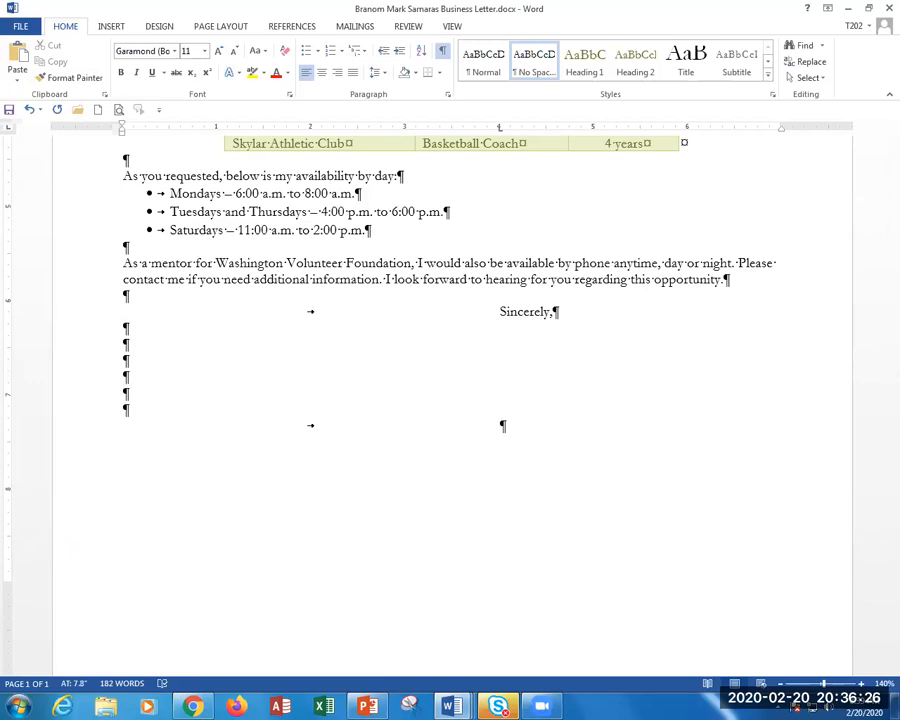
pyautogui.press('BackSpace')
pyautogui.press('BackSpace')
pyautogui.press('BackSpace')
pyautogui.press('BackSpace')
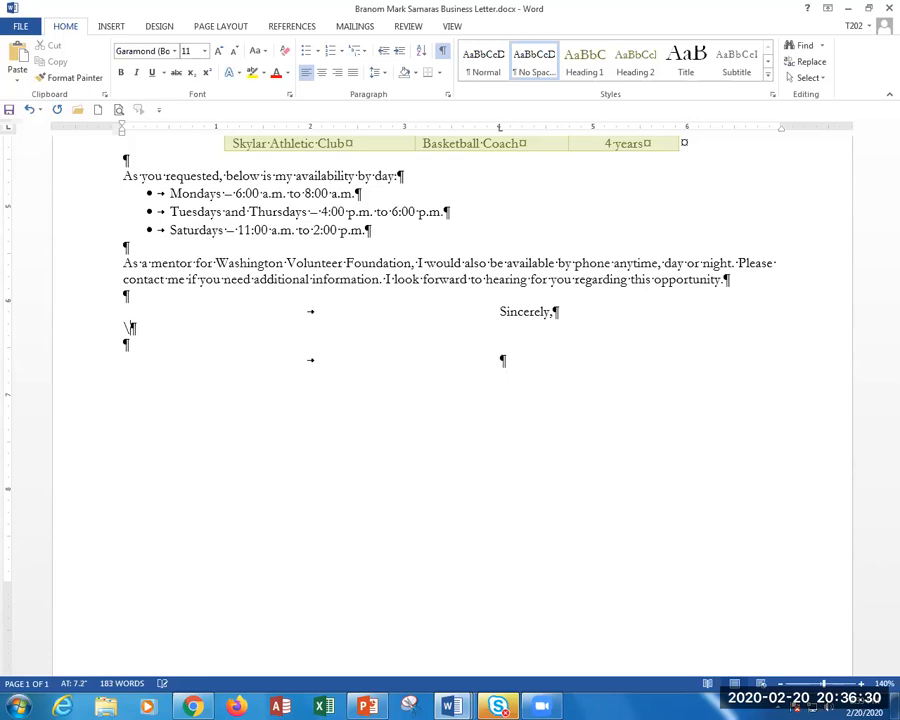
pyautogui.press('Return')
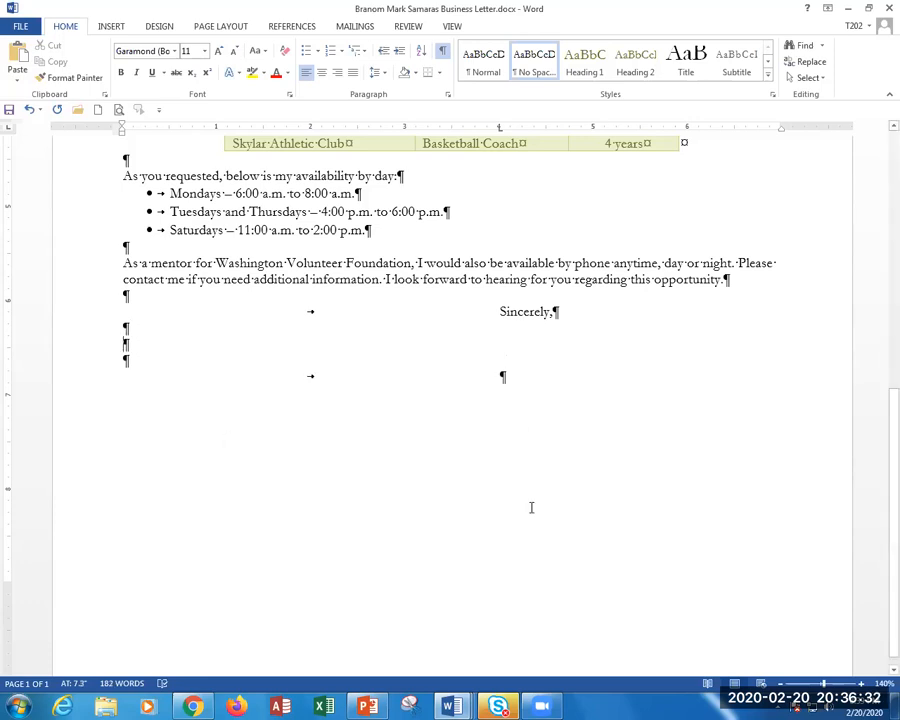
# Step: Enter the sender's full name on the signature line and start a new line below it
pyautogui.click(498, 371)
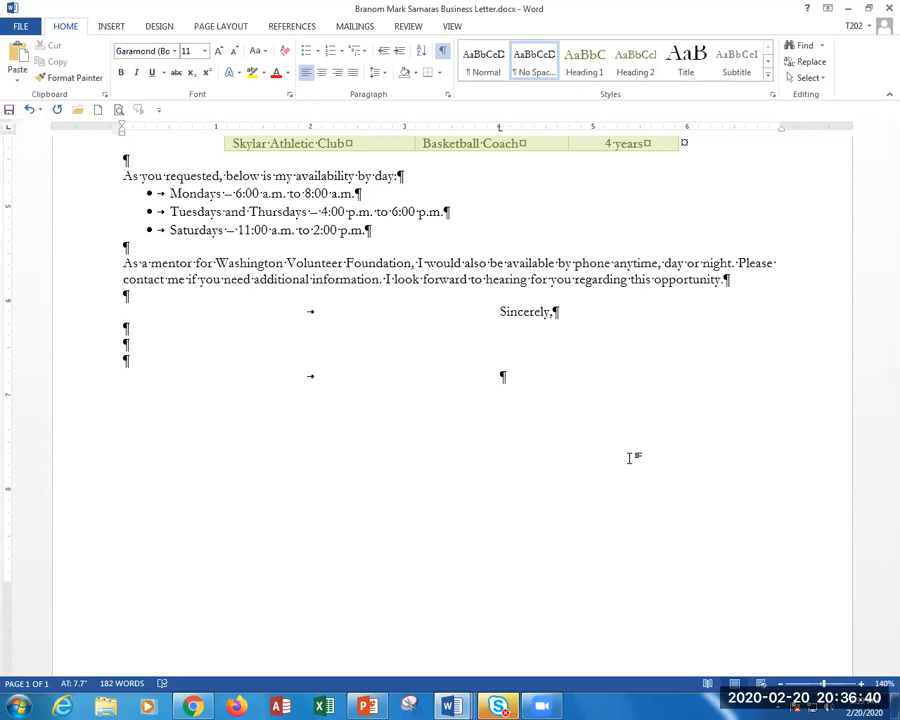
pyautogui.write('Alexander Samaras')
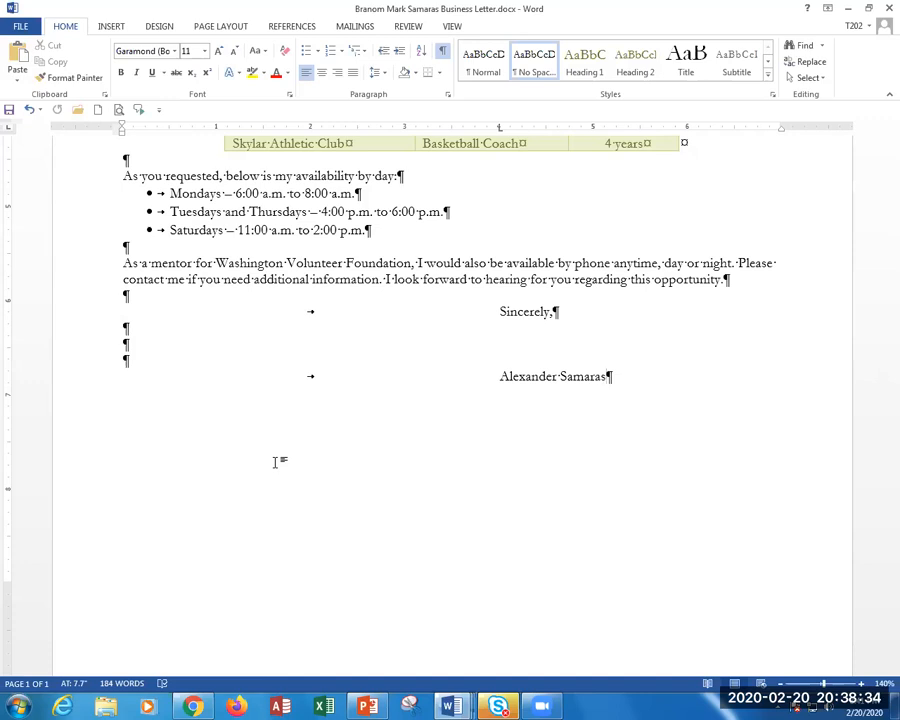
pyautogui.press('Return')
# Step: Try a sample sentence and reference initials on the line below the sender's name, and remove both
pyautogui.write("Mark Branom is the coolest guy ever. He's just darn super duper awesome, and a really cool dude. Yeah, he's great!/")
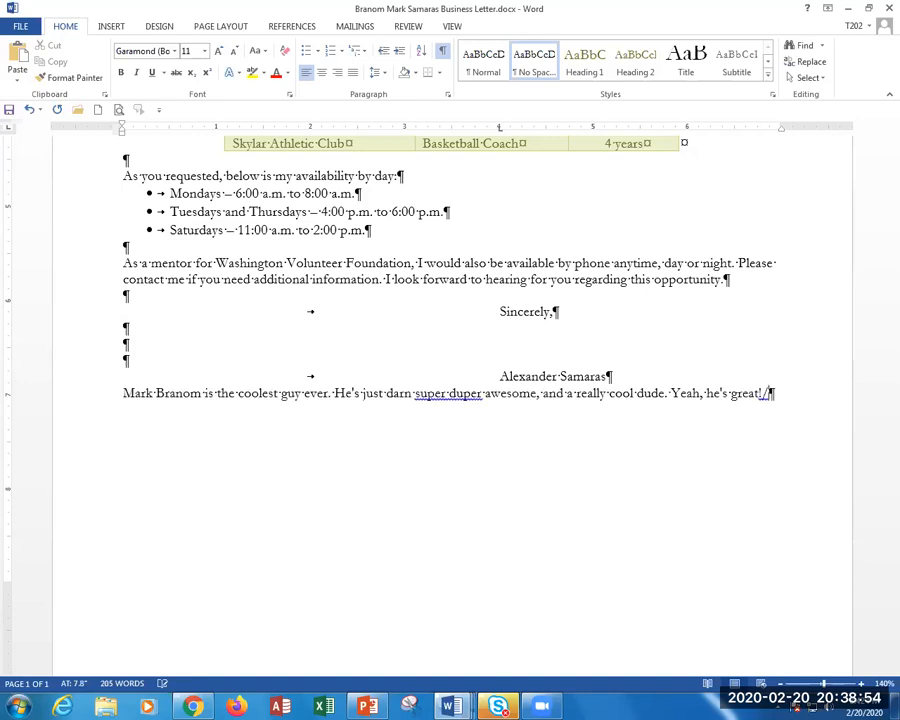
pyautogui.hotkey('ctrl', 'z')
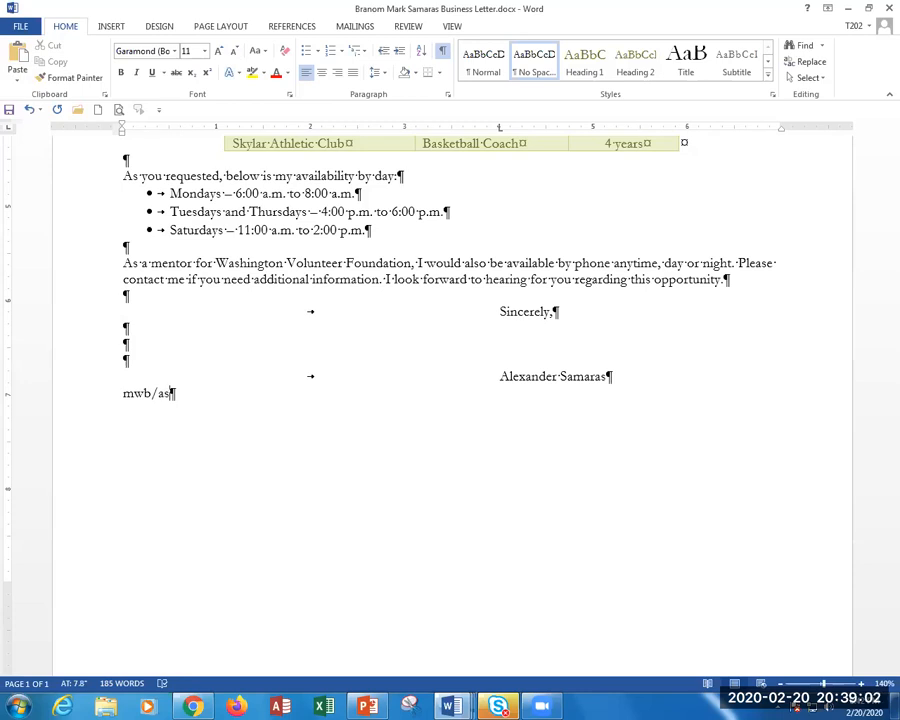
pyautogui.press('BackSpace')
pyautogui.press('BackSpace')
pyautogui.press('BackSpace')
pyautogui.press('BackSpace')
pyautogui.press('BackSpace')
pyautogui.press('BackSpace')
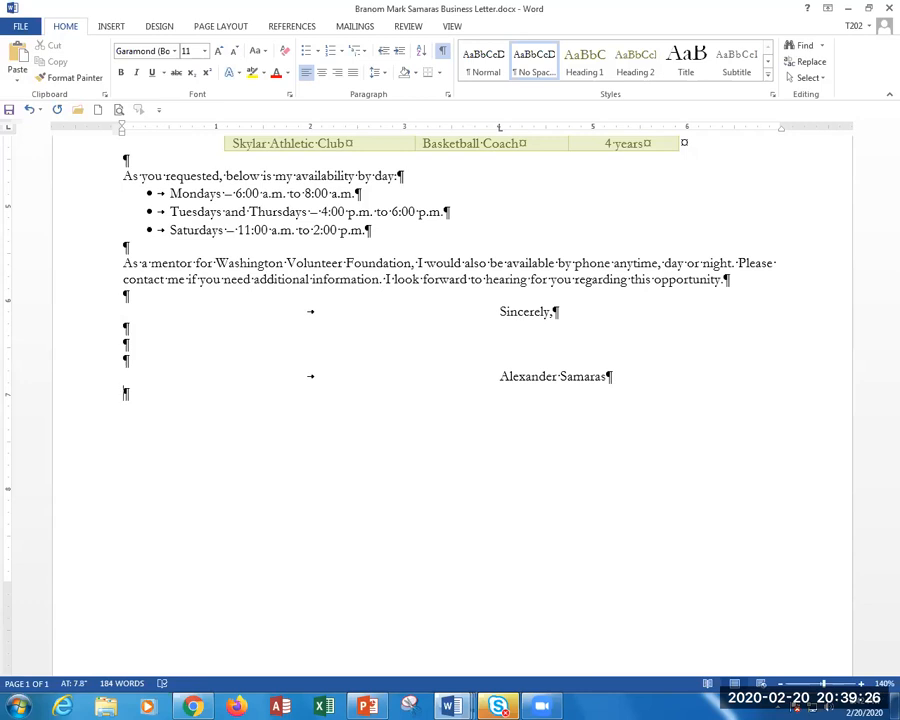
# Step: Try the enclosure notation "enc." below the sender's name, and undo it together with the empty line
pyautogui.write('enc.')
pyautogui.hotkey('ctrl', 'z')
pyautogui.hotkey('ctrl', 'z')
pyautogui.hotkey('ctrl', 'z')
pyautogui.scroll(3, 291, 482)
pyautogui.scroll(4, 291, 482)
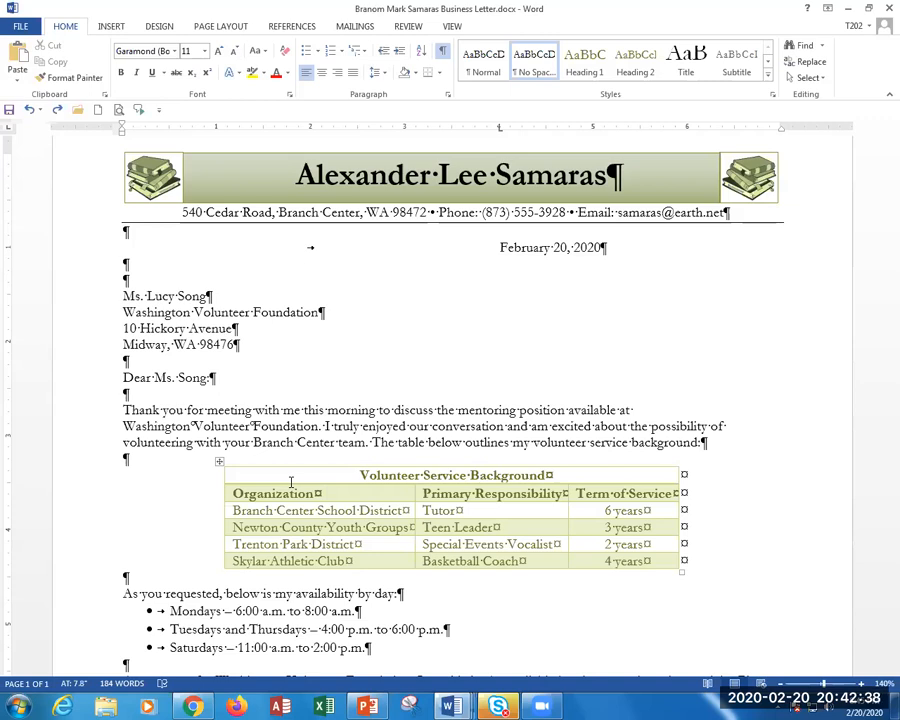
# Step: Create a blank document and open the setup for mailing labels
pyautogui.hotkey('ctrl', 'n')
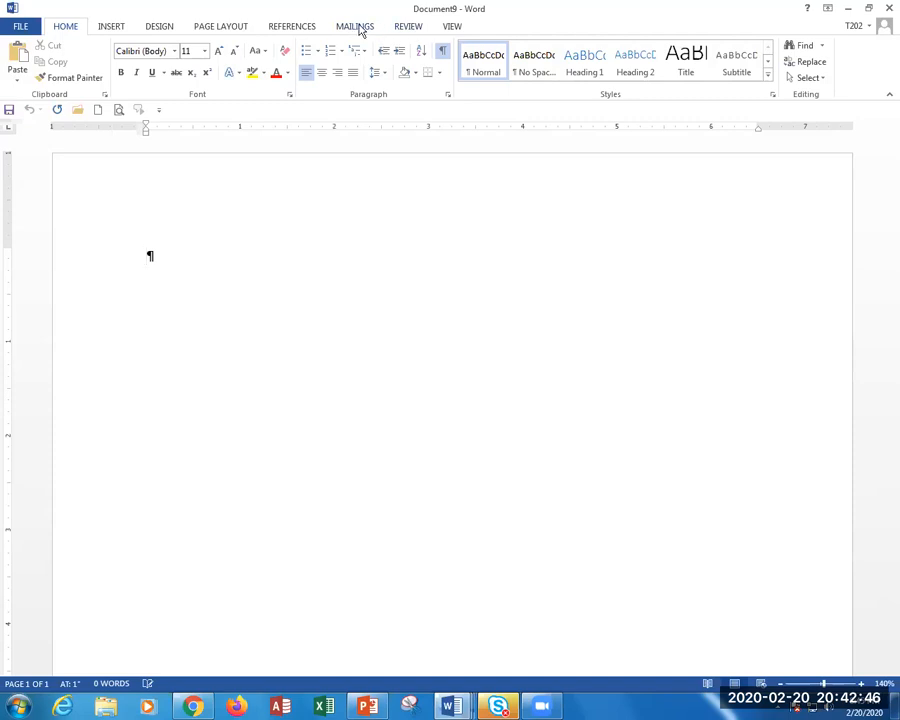
pyautogui.click(358, 28)
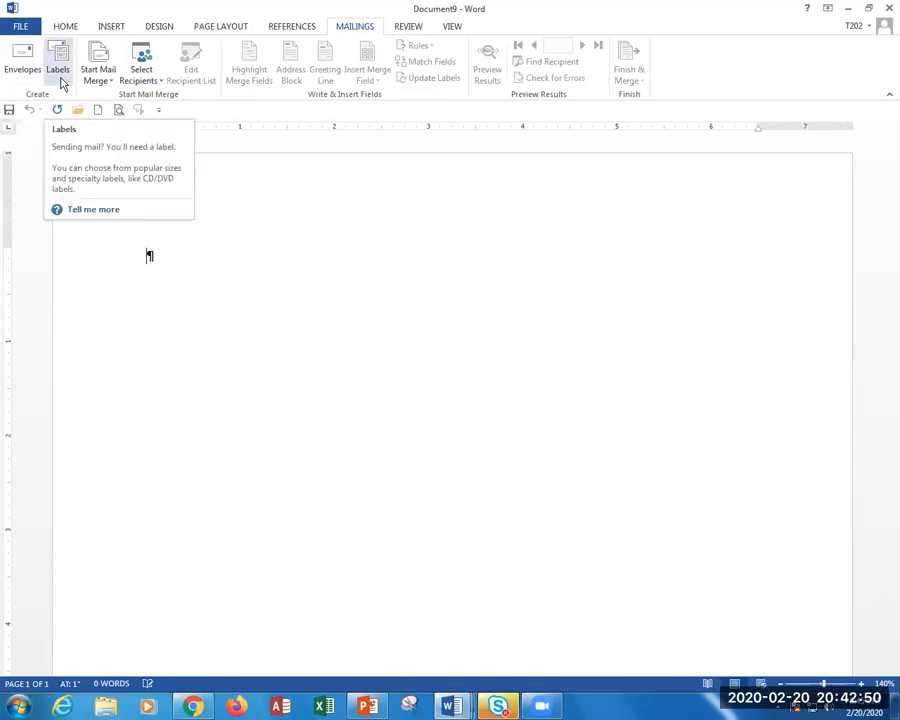
pyautogui.click(24, 66)
pyautogui.click(57, 68)
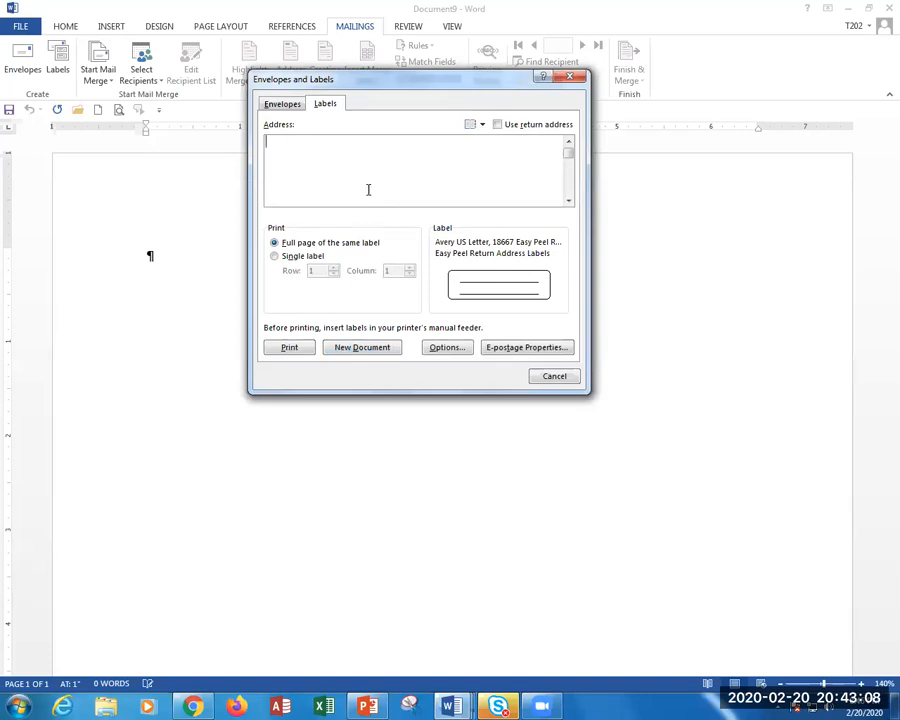
# Step: Enter the recipient's name and Washington Volunteer Foundation in the label address, with Foundation on its own line
pyautogui.write('Ms. Lucy Song')
pyautogui.press('Return')
pyautogui.write('Washington ')
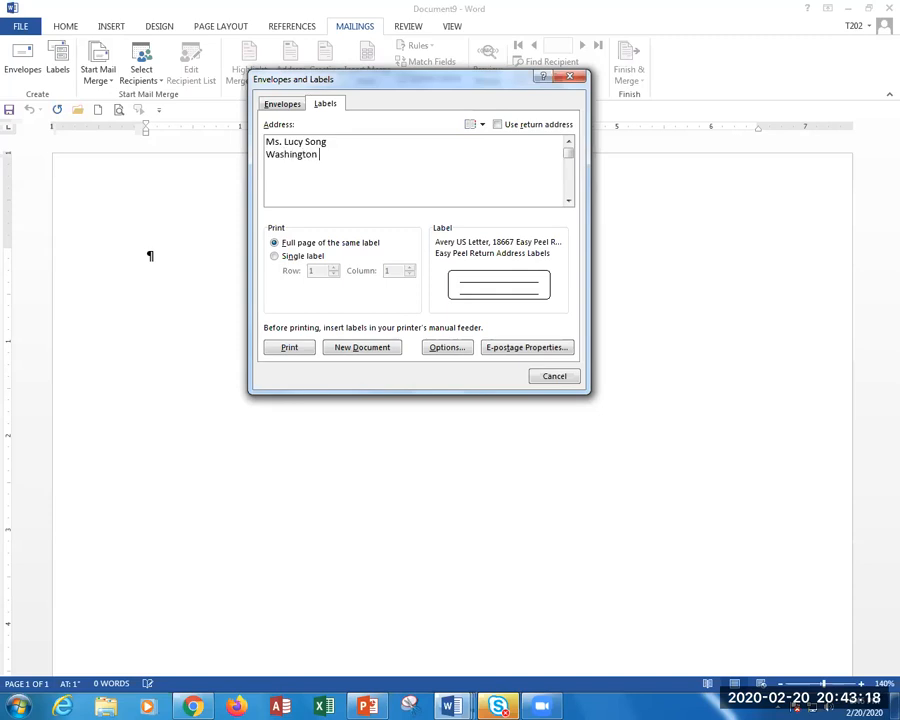
pyautogui.write('Volunteer')
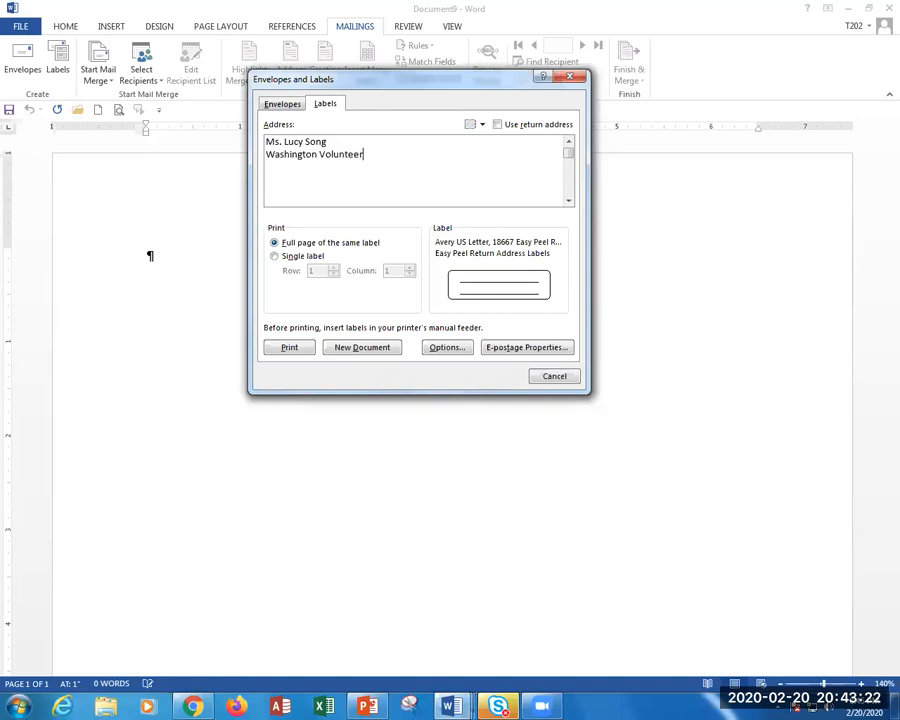
pyautogui.press('Return')
pyautogui.write('Foundation')
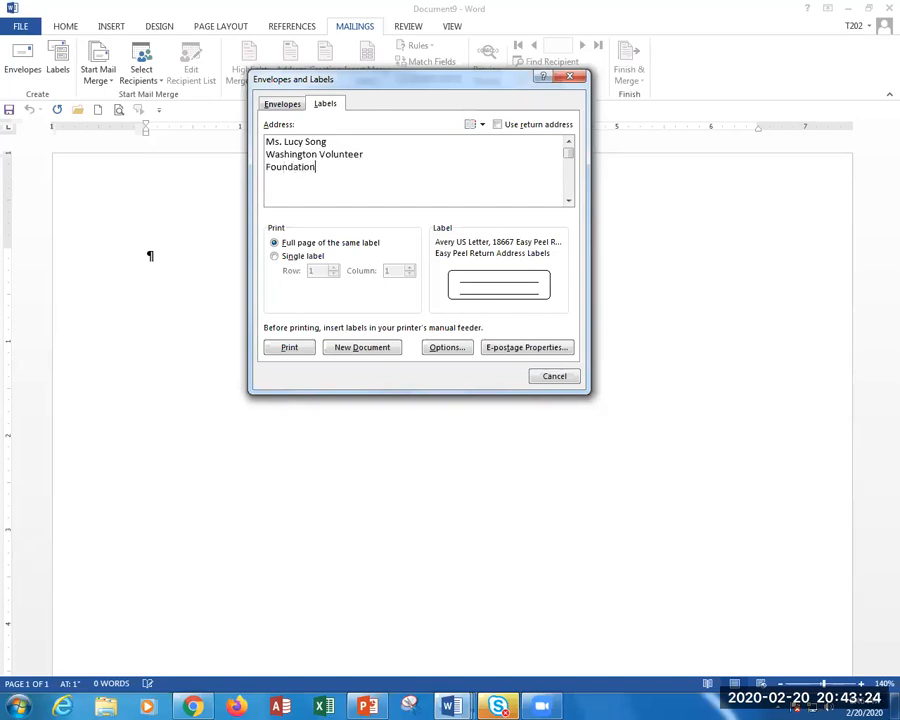
# Step: Rework the line break before Foundation, keep that word on its own line, and start a new address line
pyautogui.press('Left')
pyautogui.press('Left')
pyautogui.press('Left')
pyautogui.press('Left')
pyautogui.press('Left')
pyautogui.press('Left')
pyautogui.press('Left')
pyautogui.press('Left')
pyautogui.press('Left')
pyautogui.press('BackSpace')
pyautogui.press('Return')
pyautogui.click(348, 177)
pyautogui.write('b')
pyautogui.press('BackSpace')
pyautogui.write('n')
pyautogui.press('Return')
# Step: Complete the label address with the recipient's street address, city, state and ZIP code
pyautogui.write('10 Hickory ')
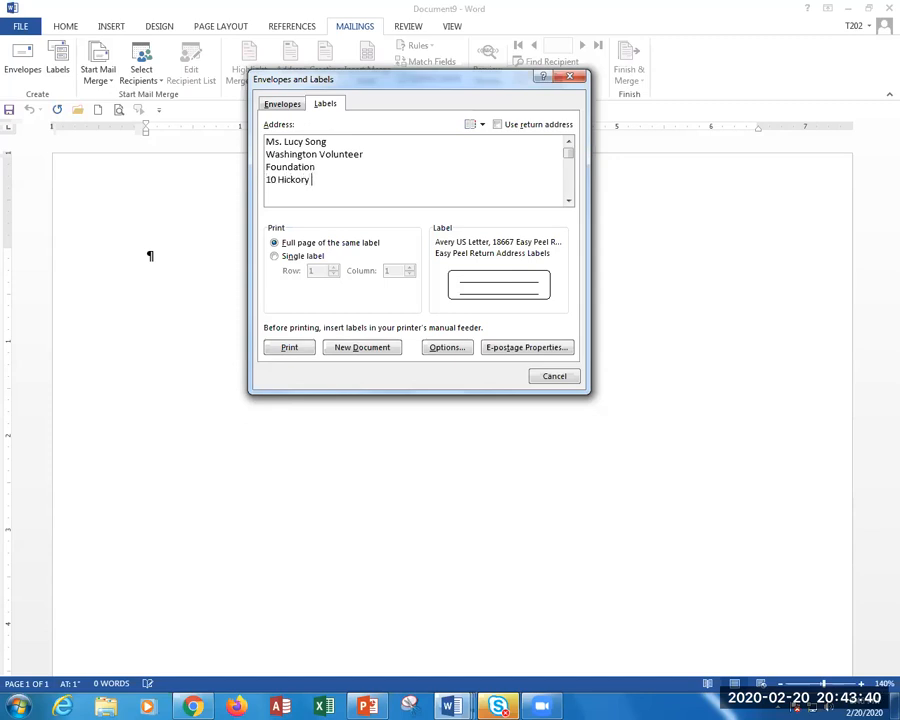
pyautogui.write('Avenue')
pyautogui.press('Return')
pyautogui.write('Midway, WA ')
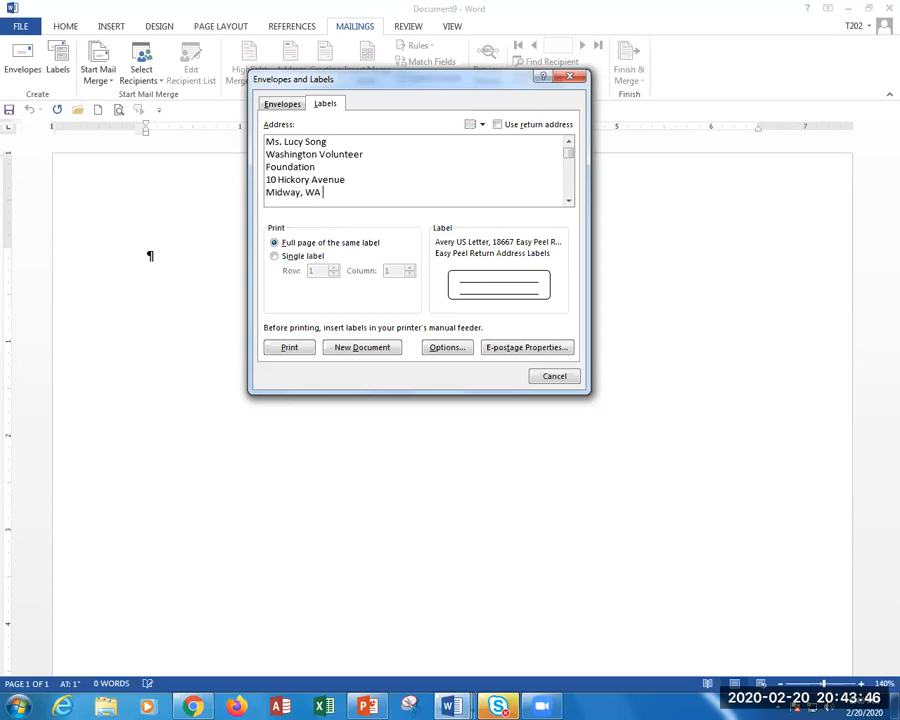
pyautogui.write('98476')
# Step: Set the label product to Avery US Letter 18863 Shipping Labels
pyautogui.click(447, 354)
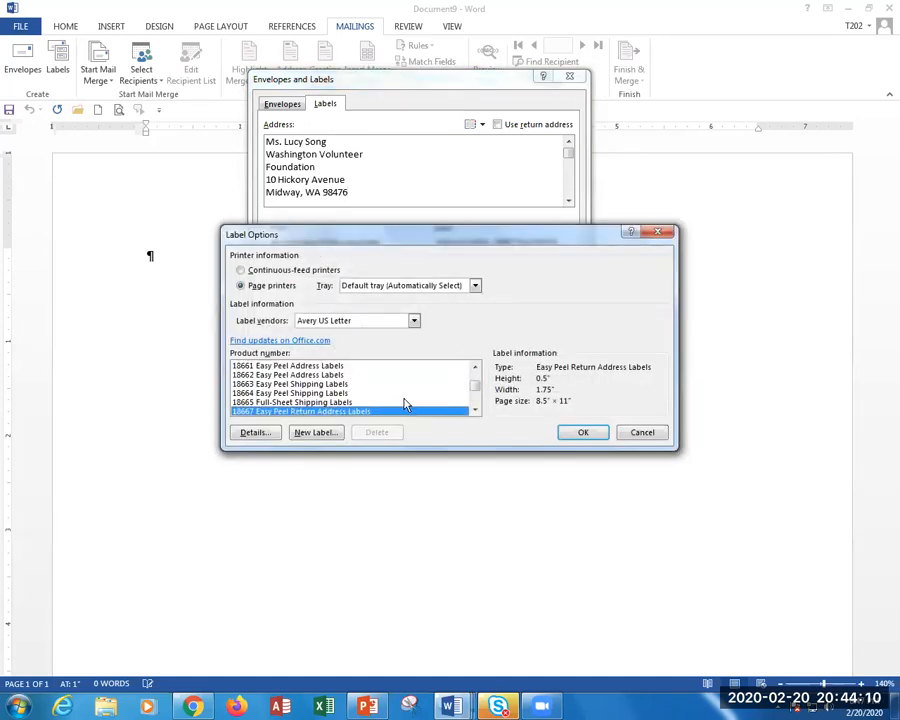
pyautogui.click(476, 411)
pyautogui.click(476, 411)
pyautogui.click(476, 411)
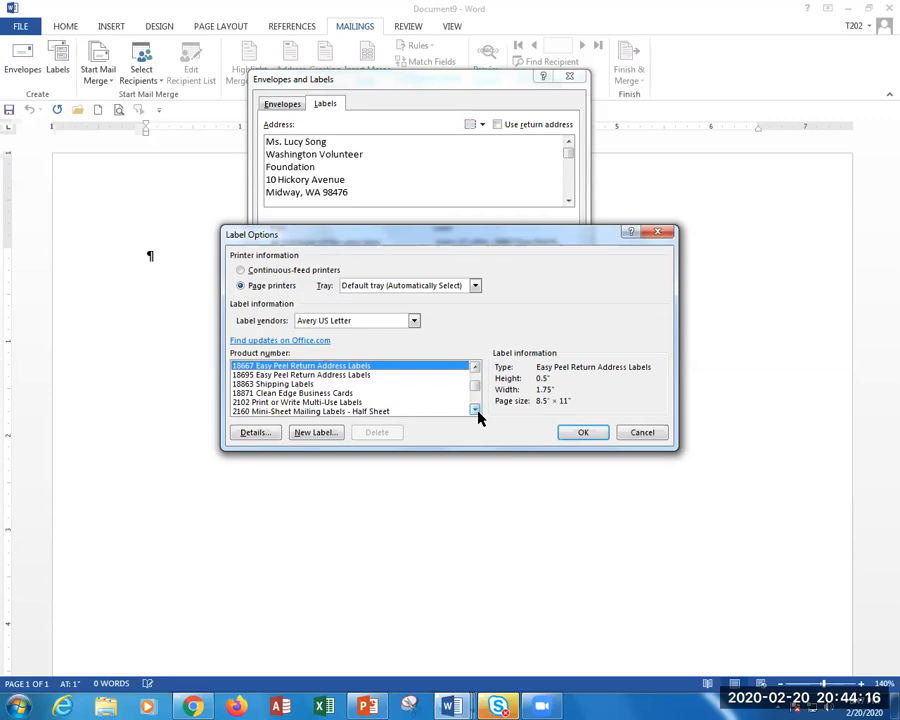
pyautogui.click(476, 411)
pyautogui.click(290, 383)
pyautogui.click(290, 375)
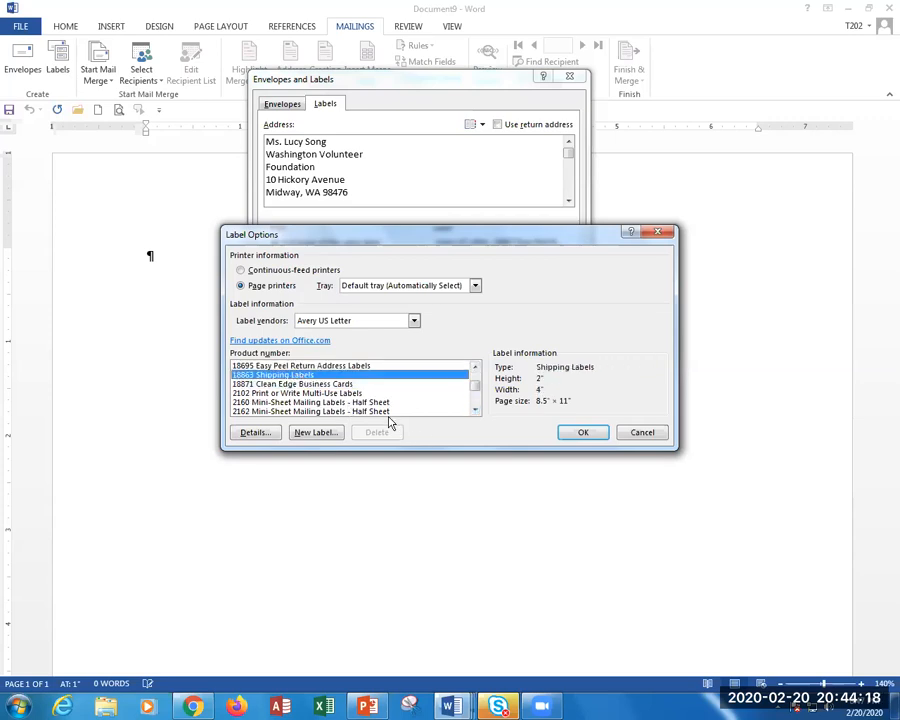
pyautogui.click(583, 436)
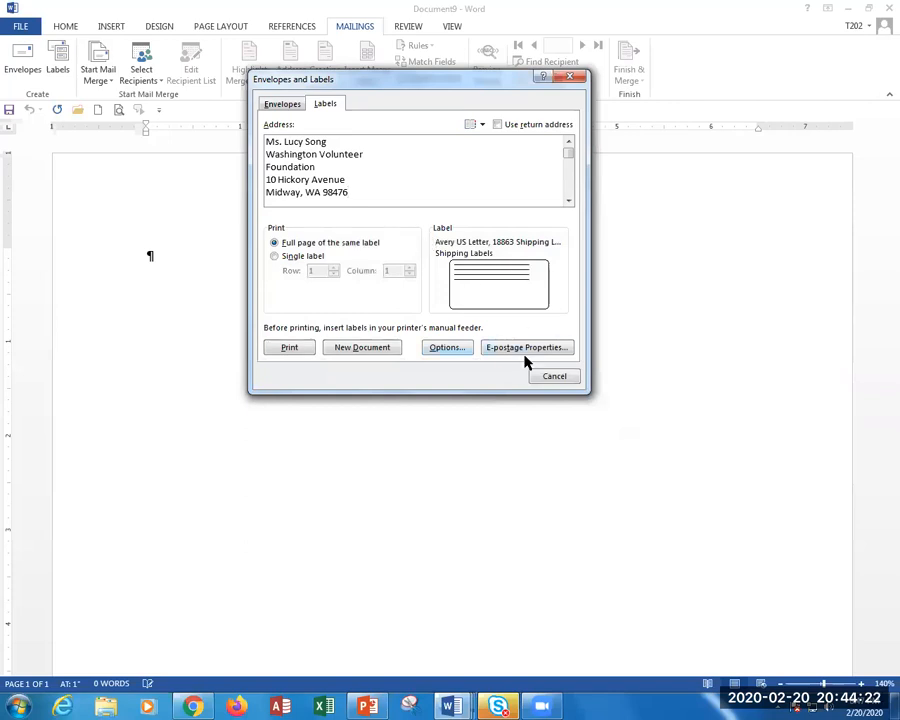
# Step: Generate a full page of the address labels in a new document, and close it and the blank document without saving
pyautogui.click(352, 348)
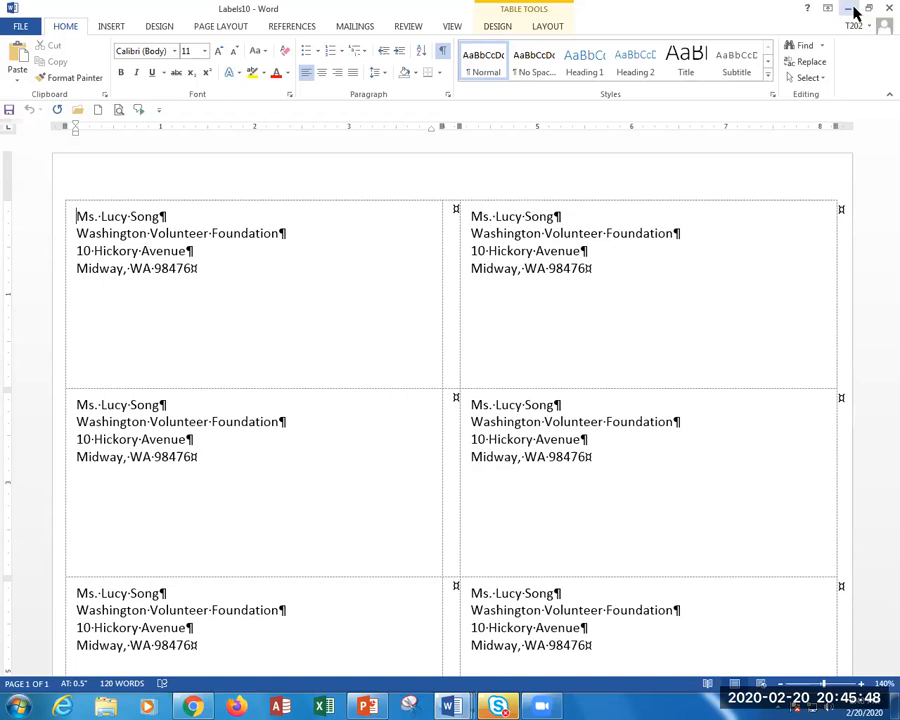
pyautogui.click(887, 9)
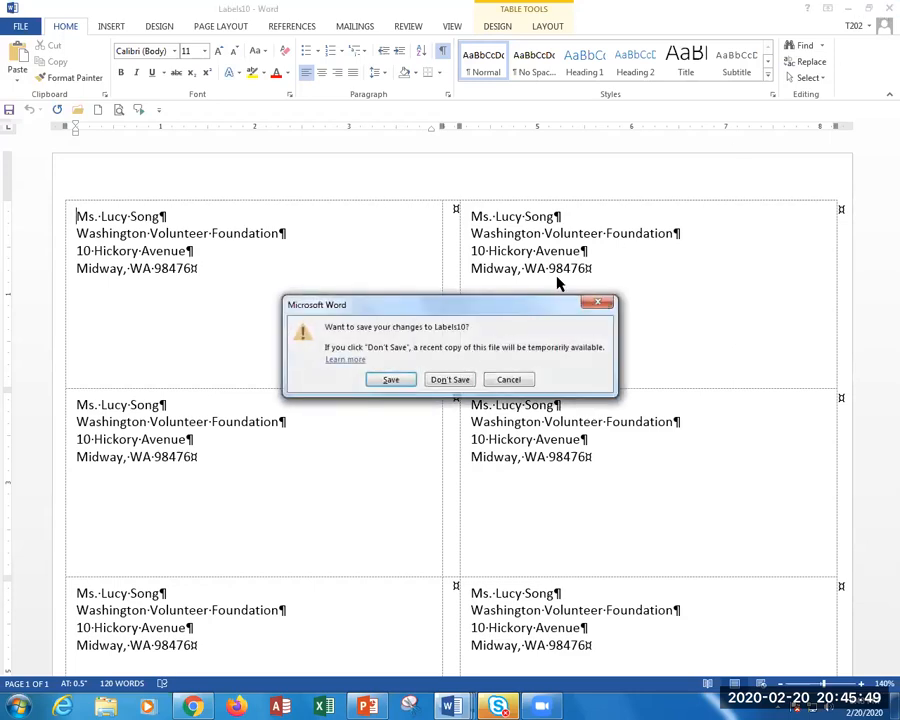
pyautogui.click(450, 379)
pyautogui.click(887, 9)
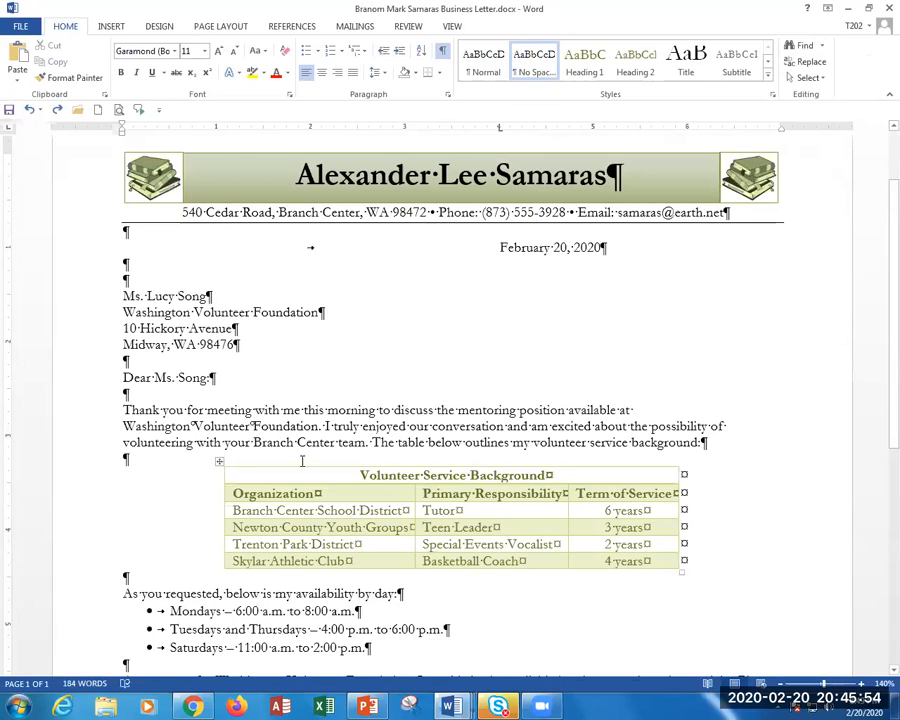
# Step: Zoom out to 90% to review the whole letter, hide its formatting marks, and save the document
pyautogui.scroll(-7, 301, 458)
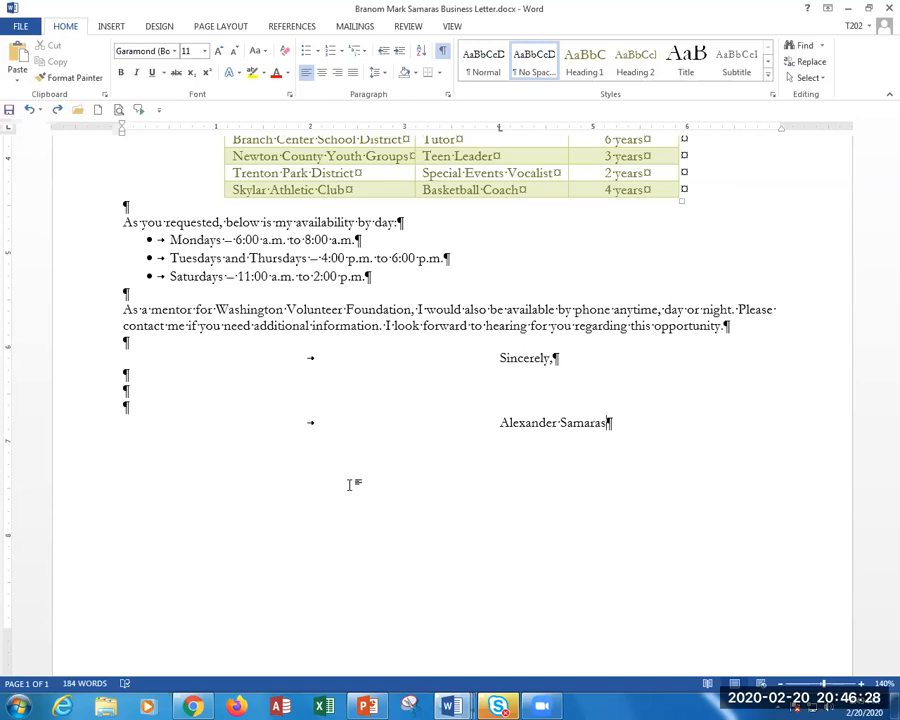
pyautogui.scroll(5, 349, 484)
pyautogui.scroll(3, 347, 484)
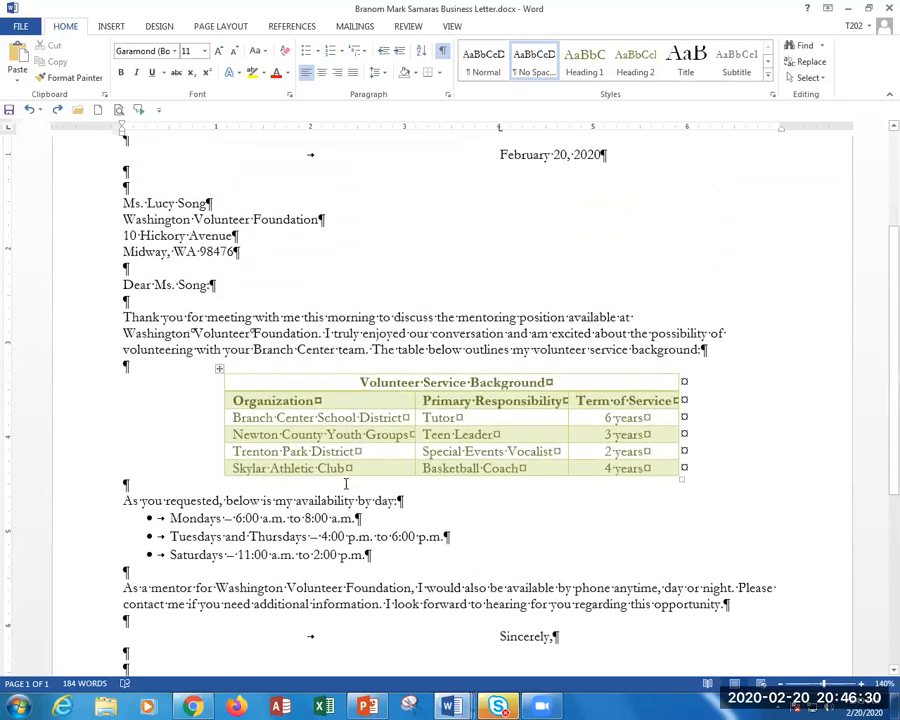
pyautogui.keyDown('ctrl'); pyautogui.scroll(-5, 346, 484); pyautogui.keyUp('ctrl')
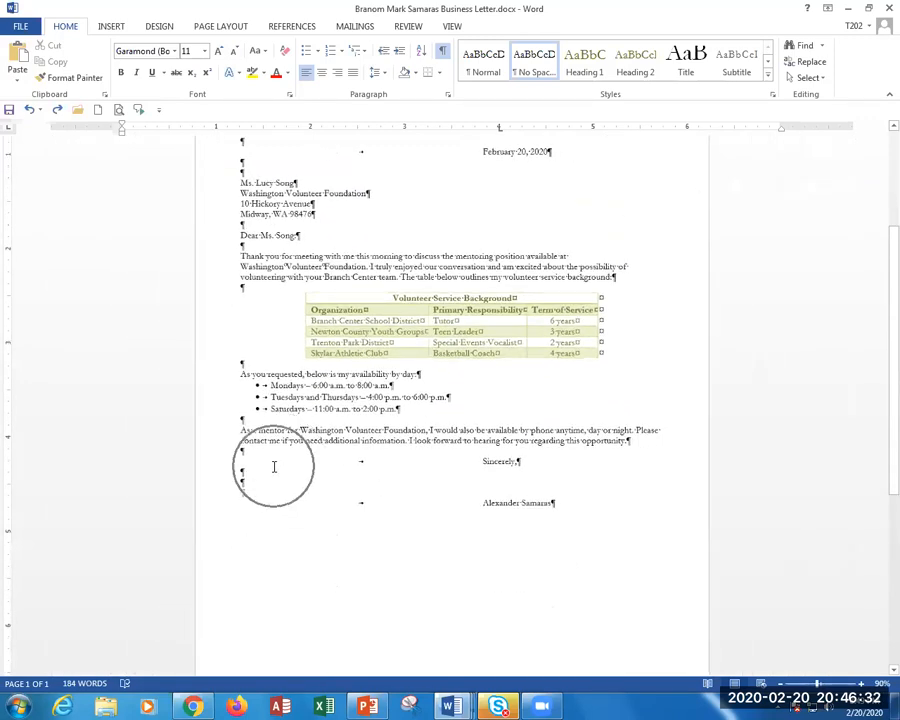
pyautogui.scroll(3, 300, 530)
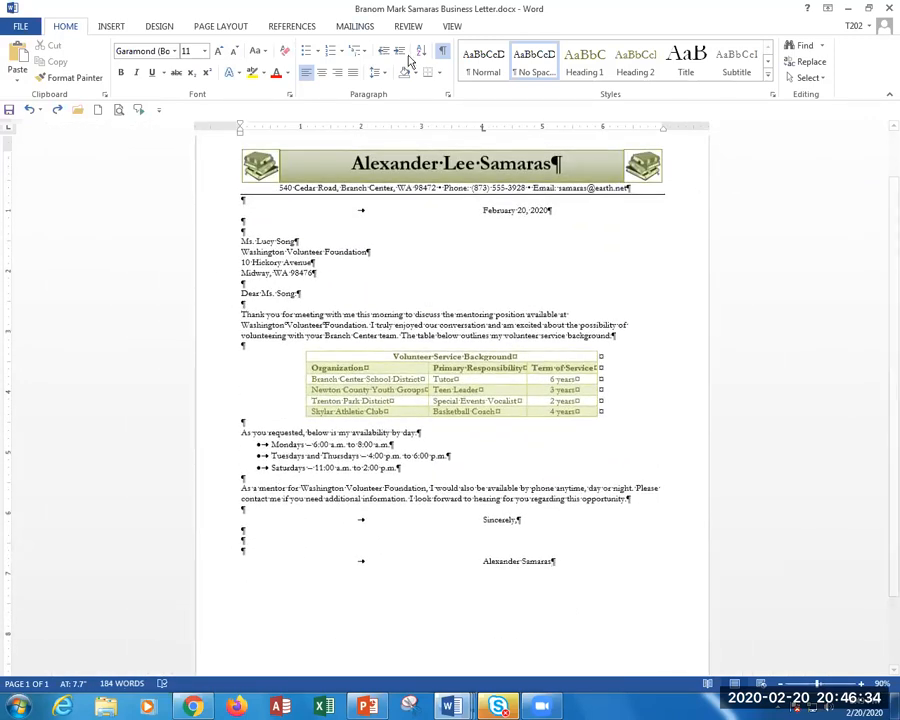
pyautogui.click(443, 55)
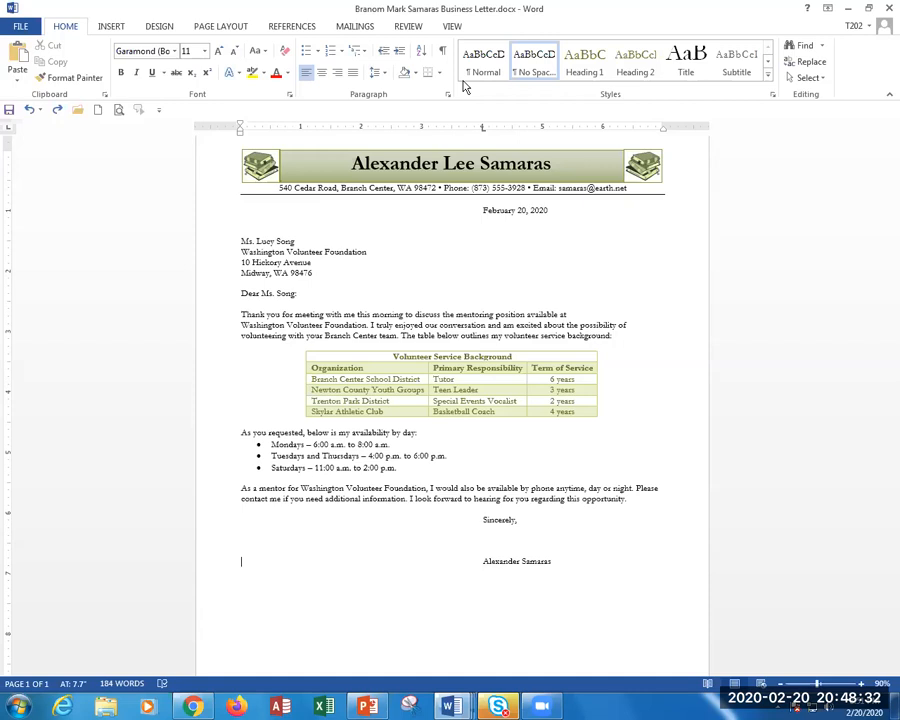
pyautogui.hotkey('ctrl', 's')
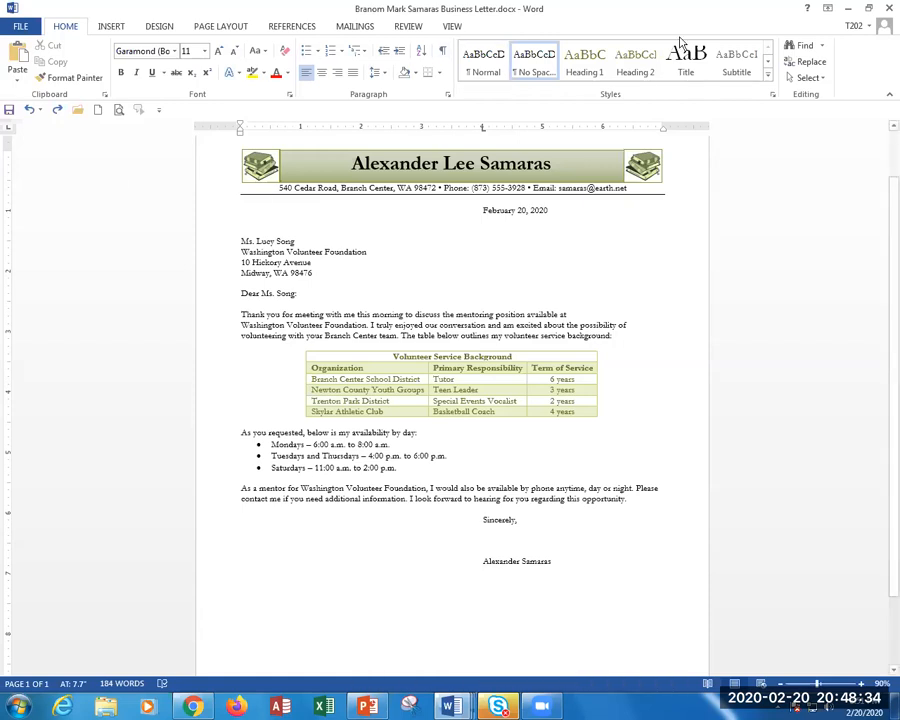
# Step: Switch to Chrome and submit the saved business letter file for the MS Word Chapter 3 - Part 2 assignment
pyautogui.click(848, 9)
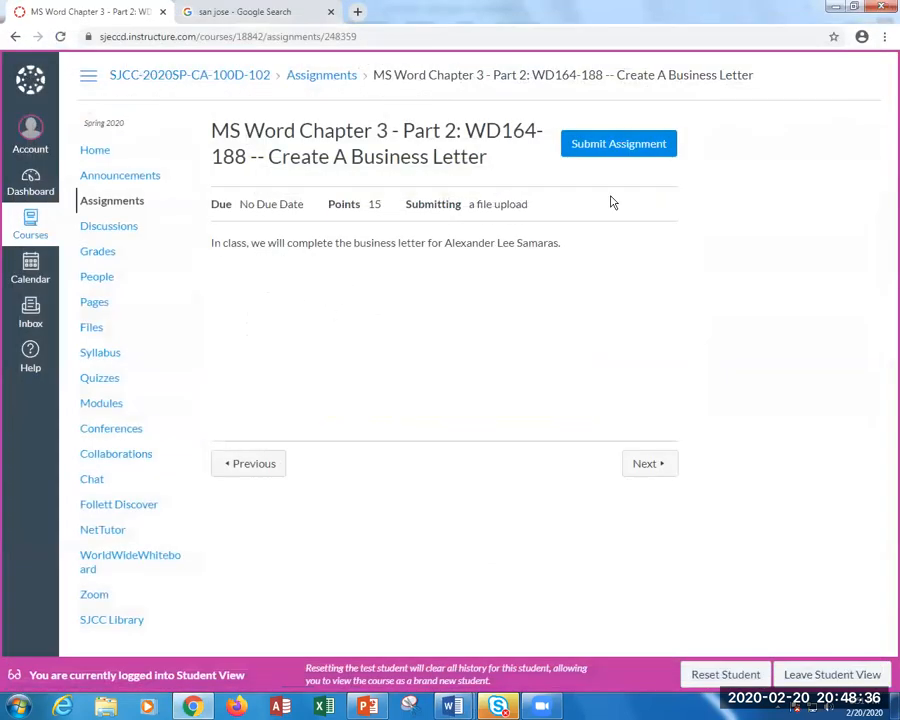
pyautogui.click(615, 144)
pyautogui.scroll(-1, 402, 375)
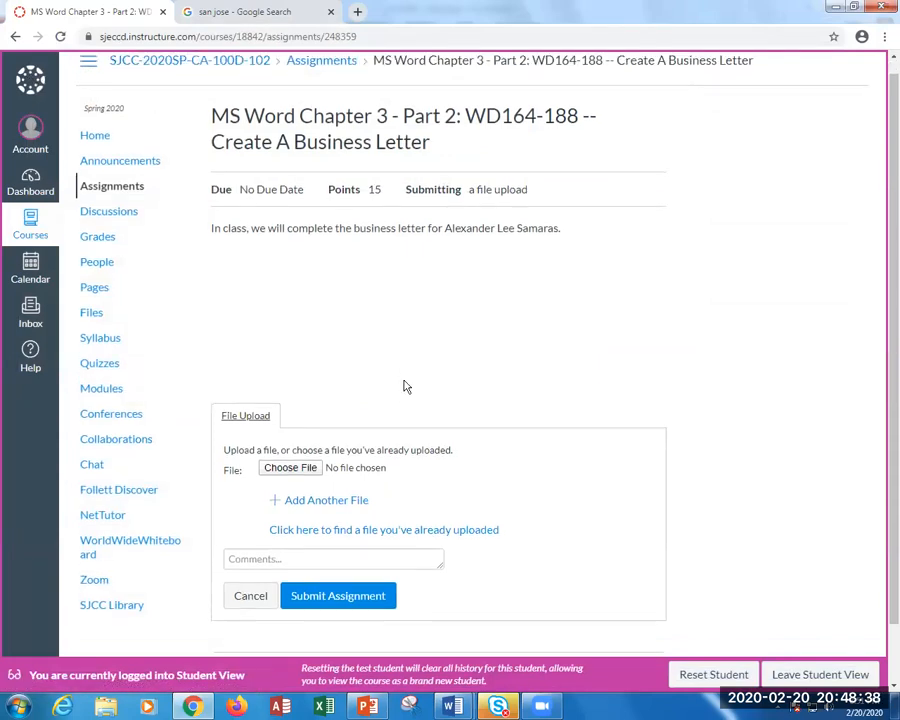
pyautogui.click(342, 534)
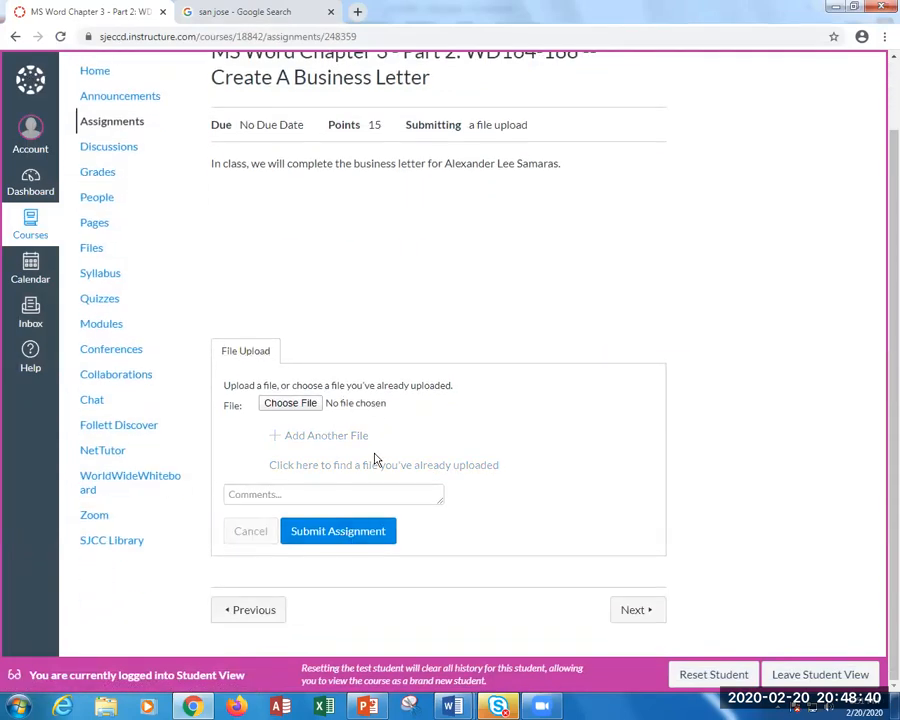
pyautogui.click(298, 403)
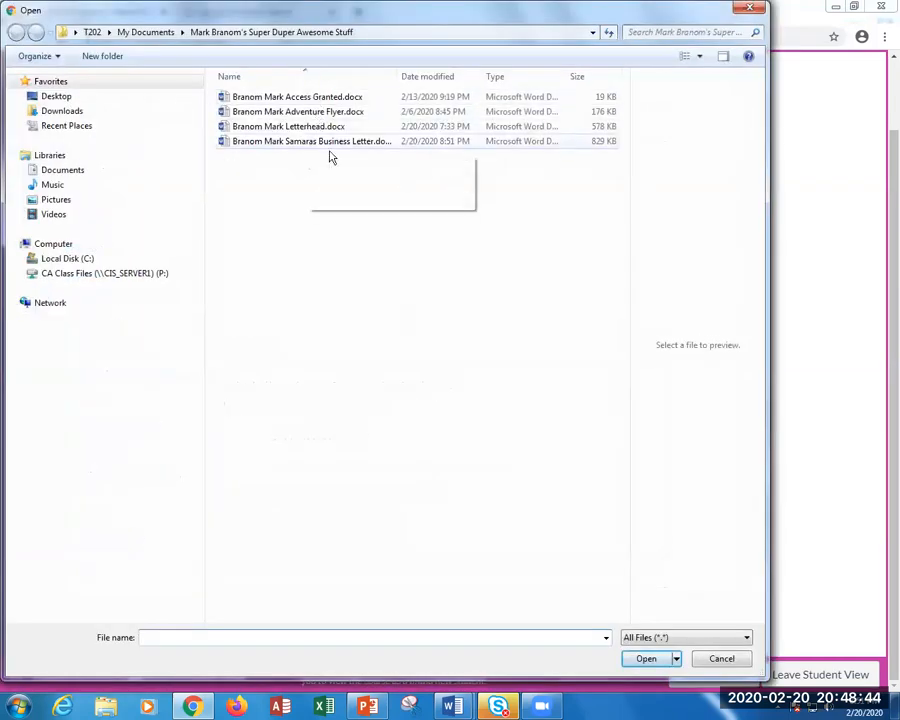
pyautogui.click(360, 141)
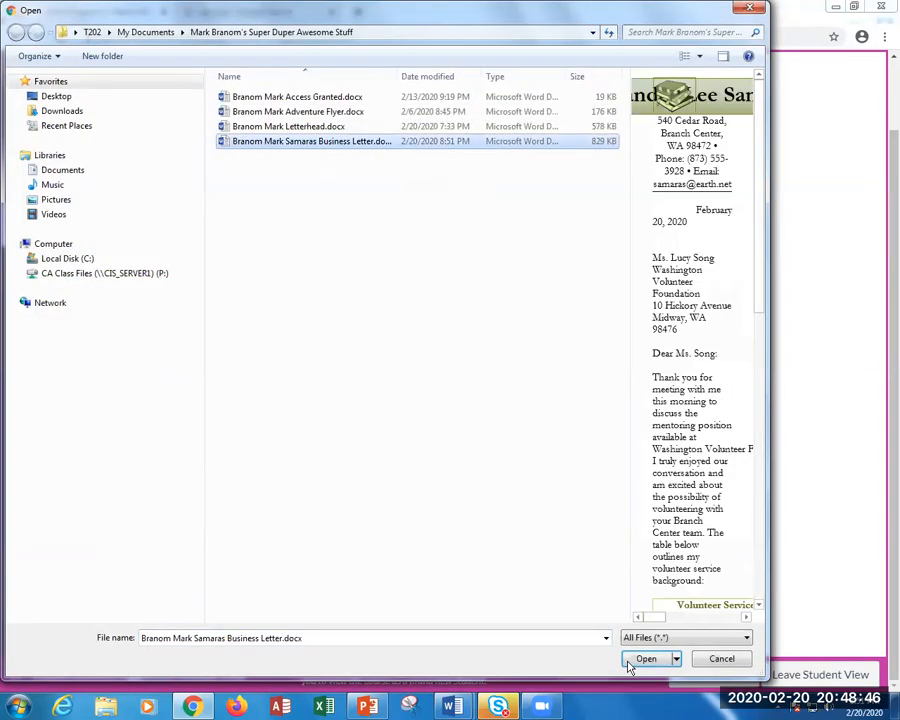
pyautogui.click(646, 658)
pyautogui.click(350, 533)
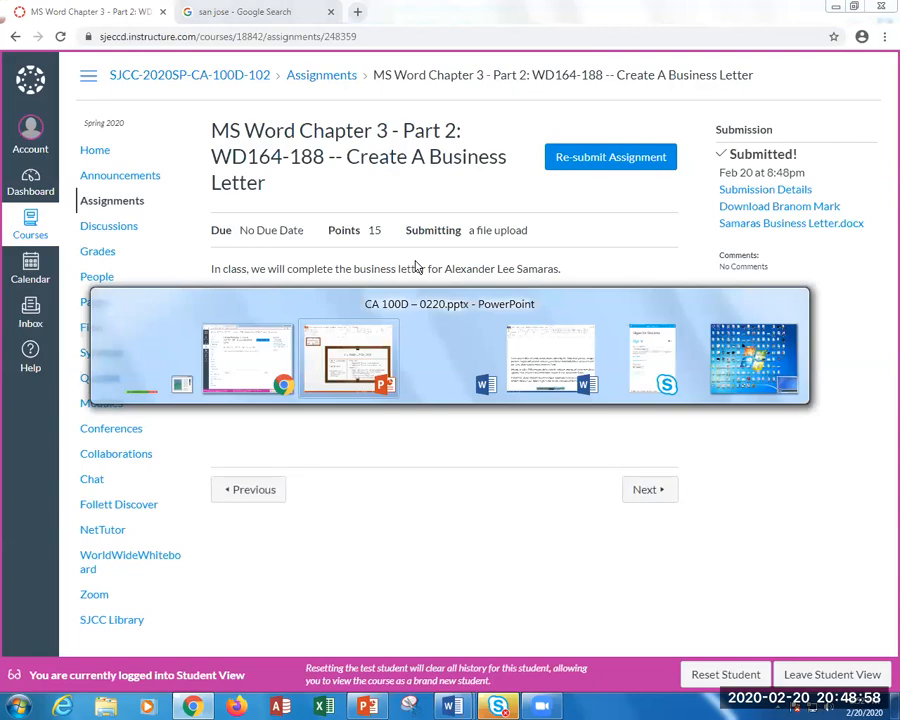
# Step: Switch to PowerPoint and show the CA 100D – 0220.pptx class plan as a slide show
pyautogui.press('Tab')
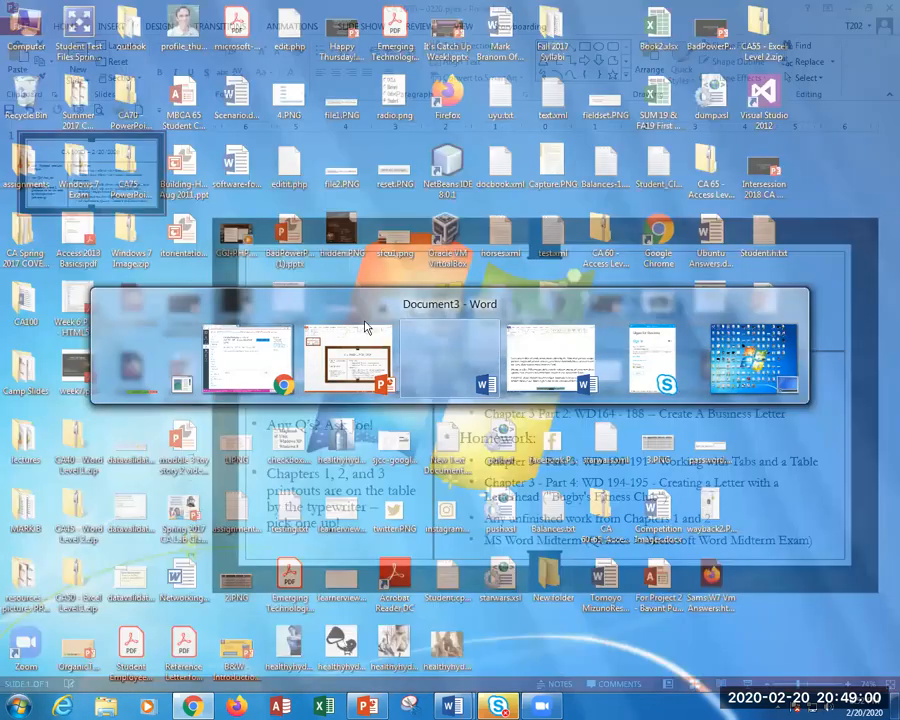
pyautogui.click(359, 371)
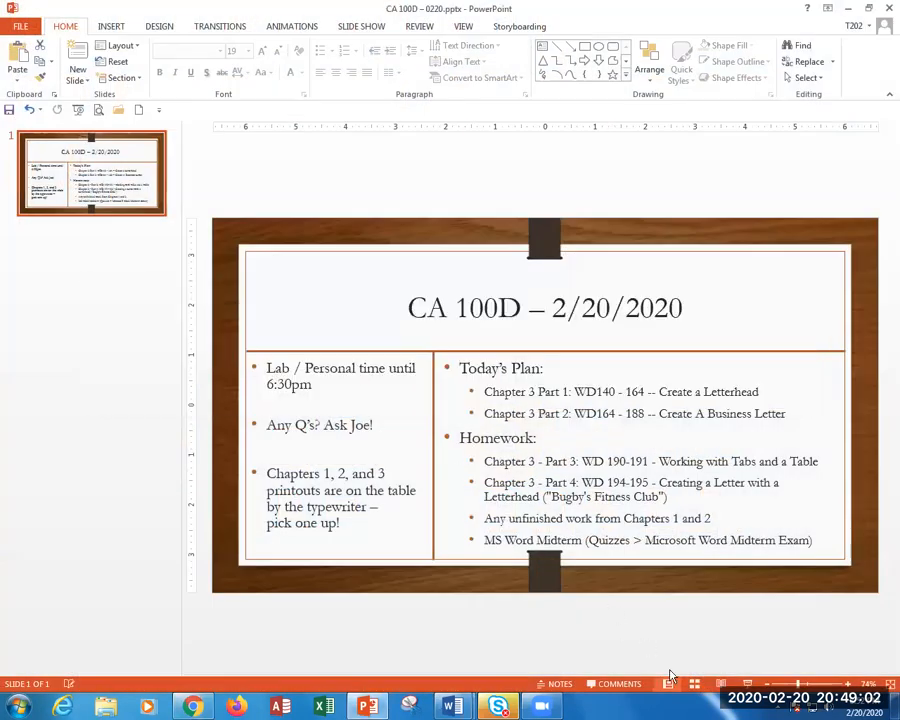
pyautogui.press('F5')
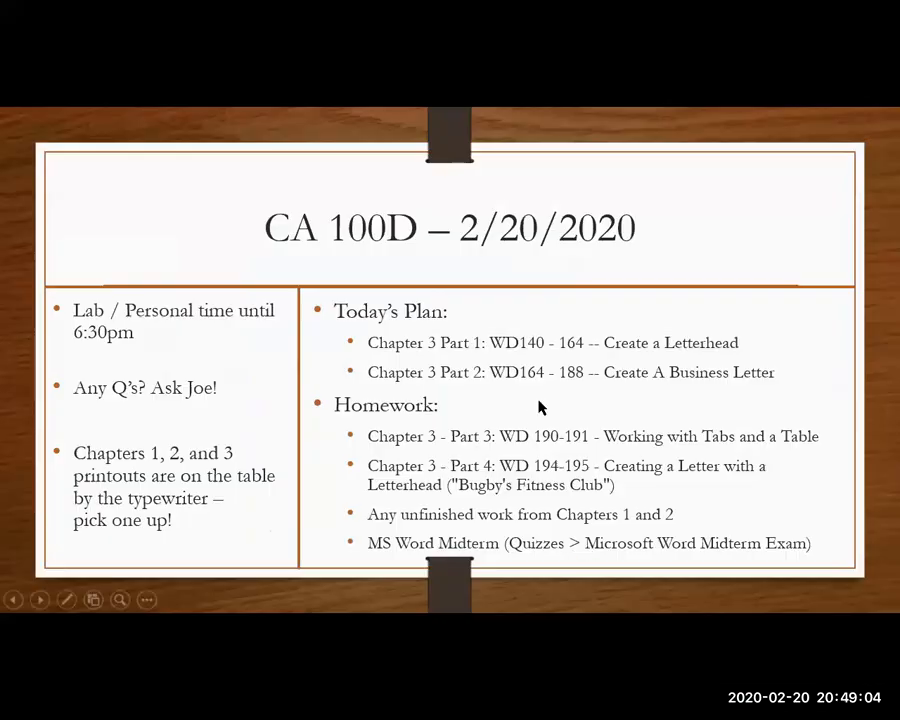